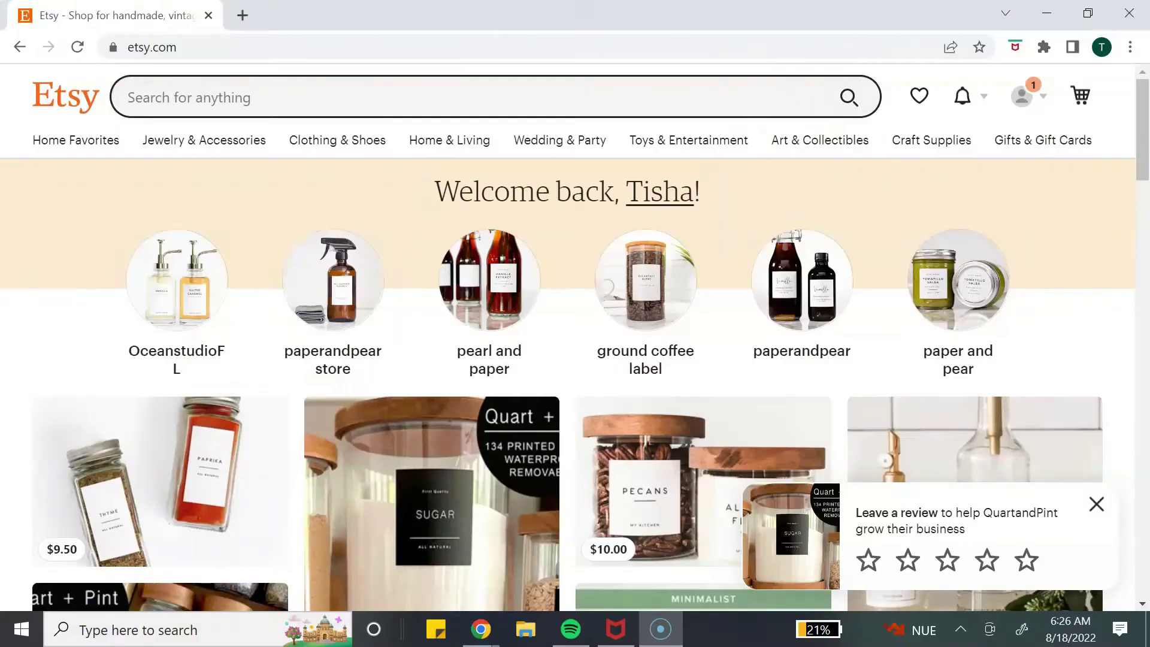
Step: Search Etsy for "canva templates" and browse the listings
{"action": "left_click", "coordinate": [239, 97]}
{"action": "type", "text": "canva templates"}
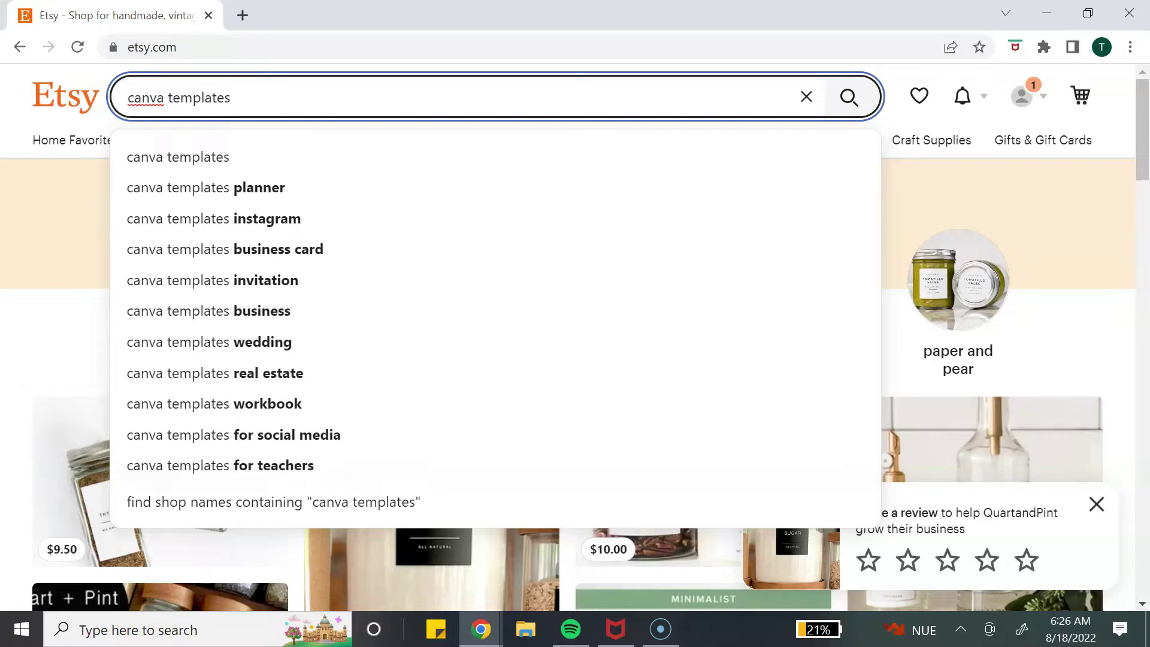
{"action": "key", "text": "Return"}
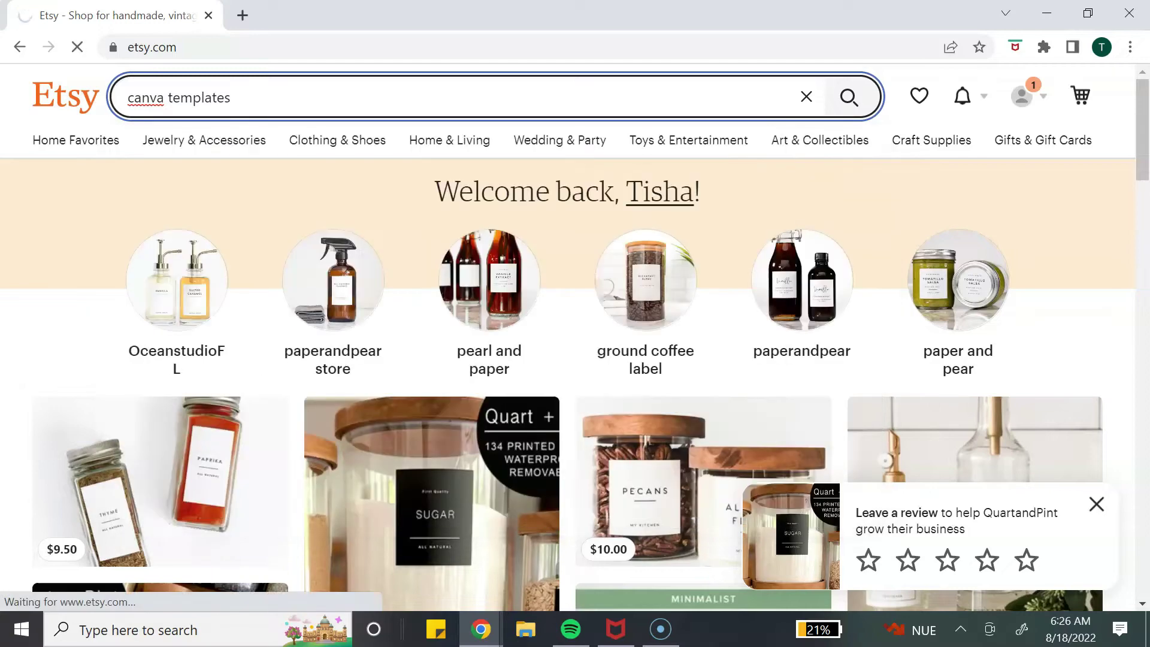
{"action": "scroll", "coordinate": [982, 288], "scroll_direction": "down", "scroll_amount": 15}
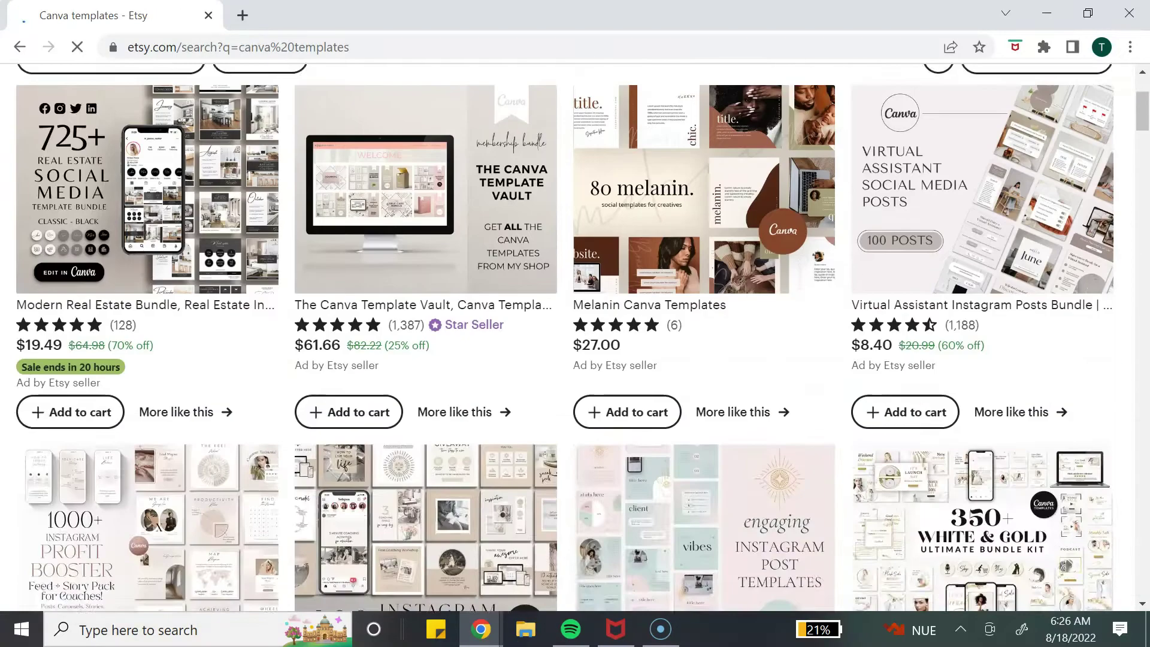
{"action": "scroll", "coordinate": [575, 335], "scroll_direction": "down", "scroll_amount": 15}
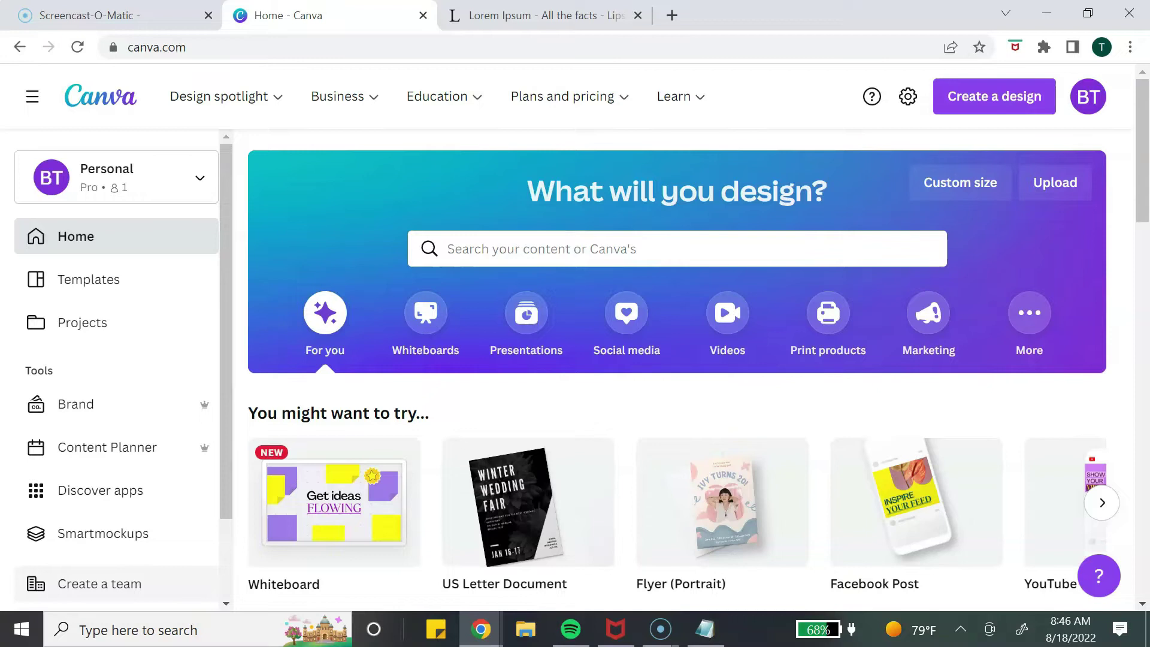
Step: Create a blank US Letter Document design in Canva and browse the suggested templates
{"action": "left_click", "coordinate": [994, 96]}
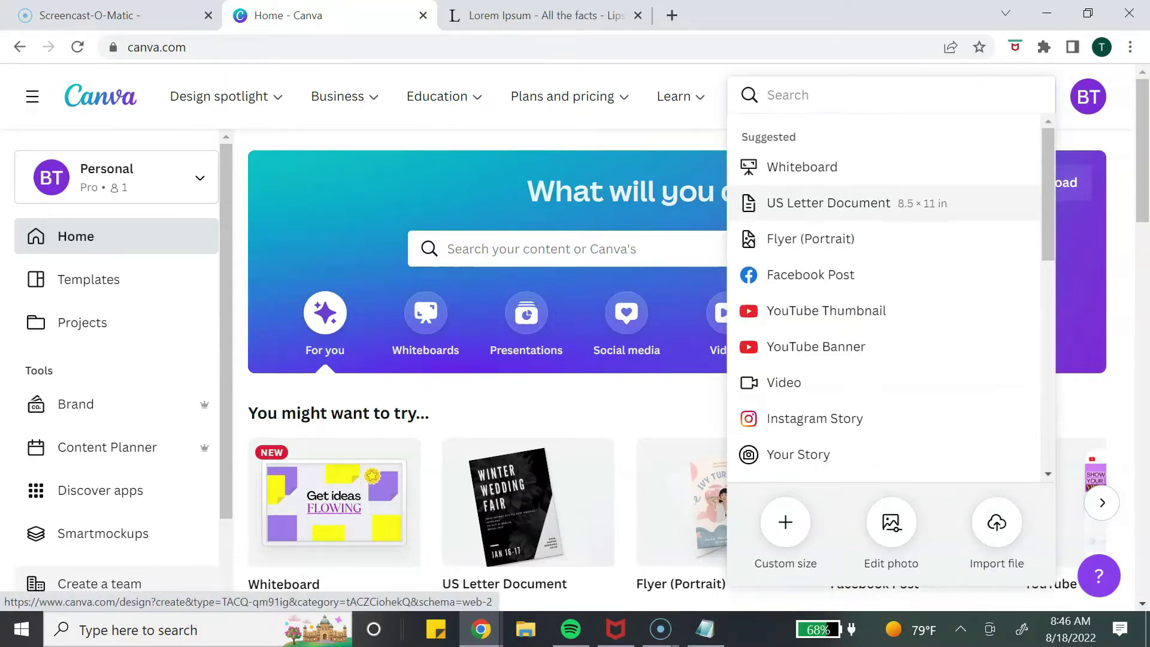
{"action": "left_click", "coordinate": [829, 203]}
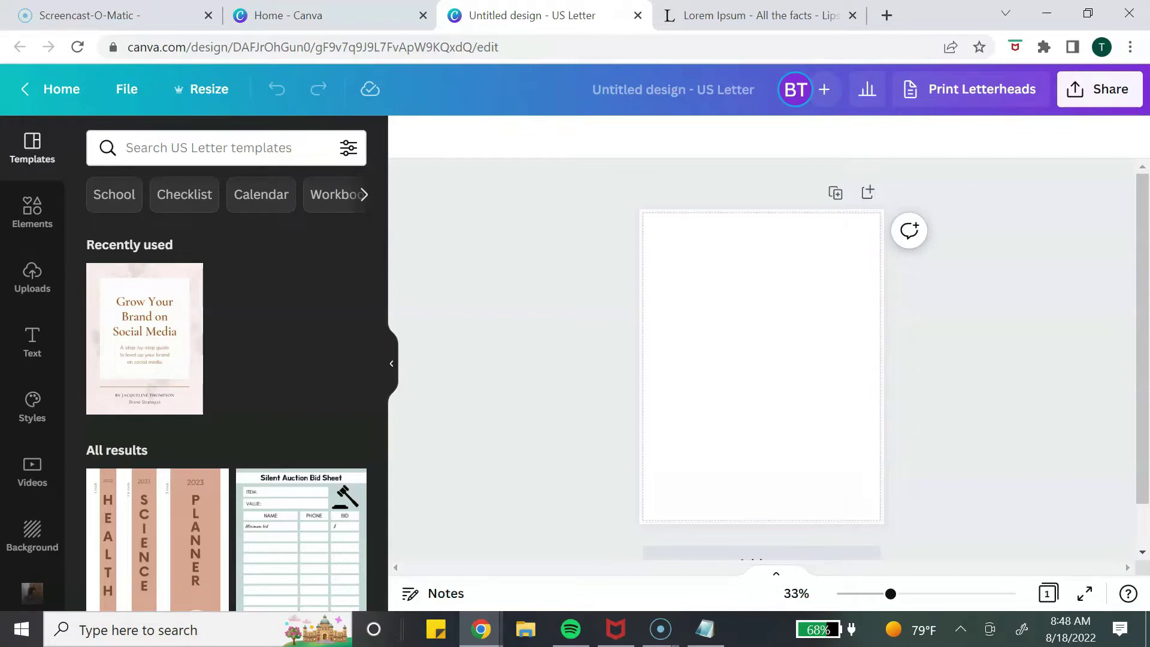
{"action": "scroll", "coordinate": [228, 390], "scroll_direction": "down", "scroll_amount": 3}
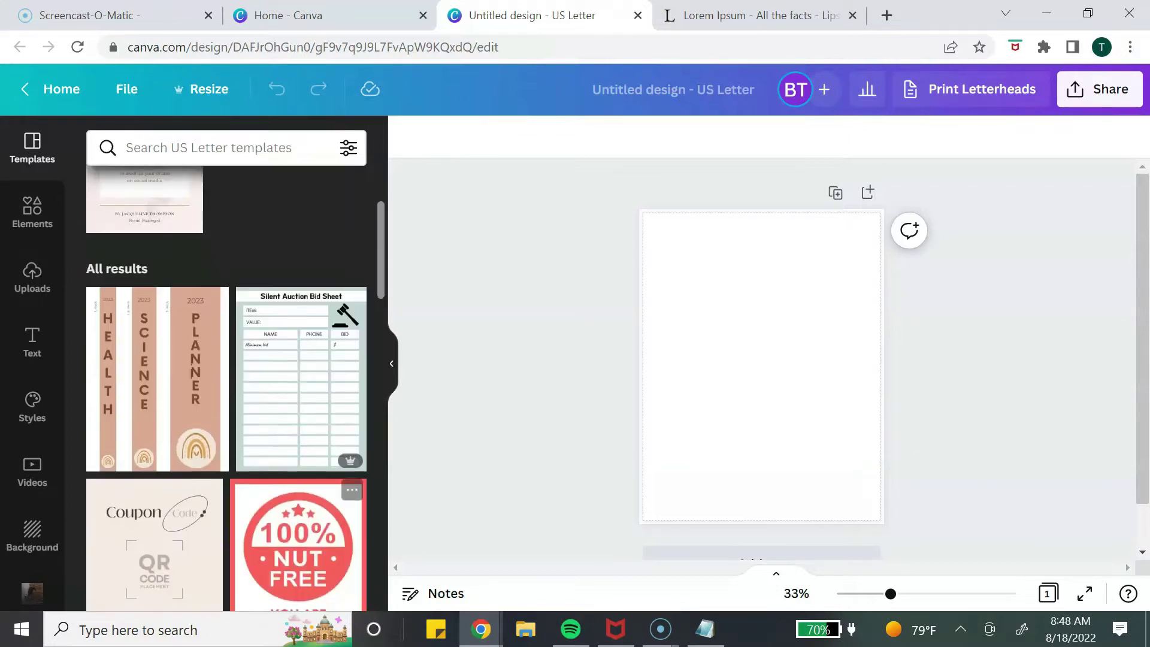
{"action": "scroll", "coordinate": [227, 390], "scroll_direction": "up", "scroll_amount": 3}
{"action": "scroll", "coordinate": [228, 389], "scroll_direction": "down", "scroll_amount": 15}
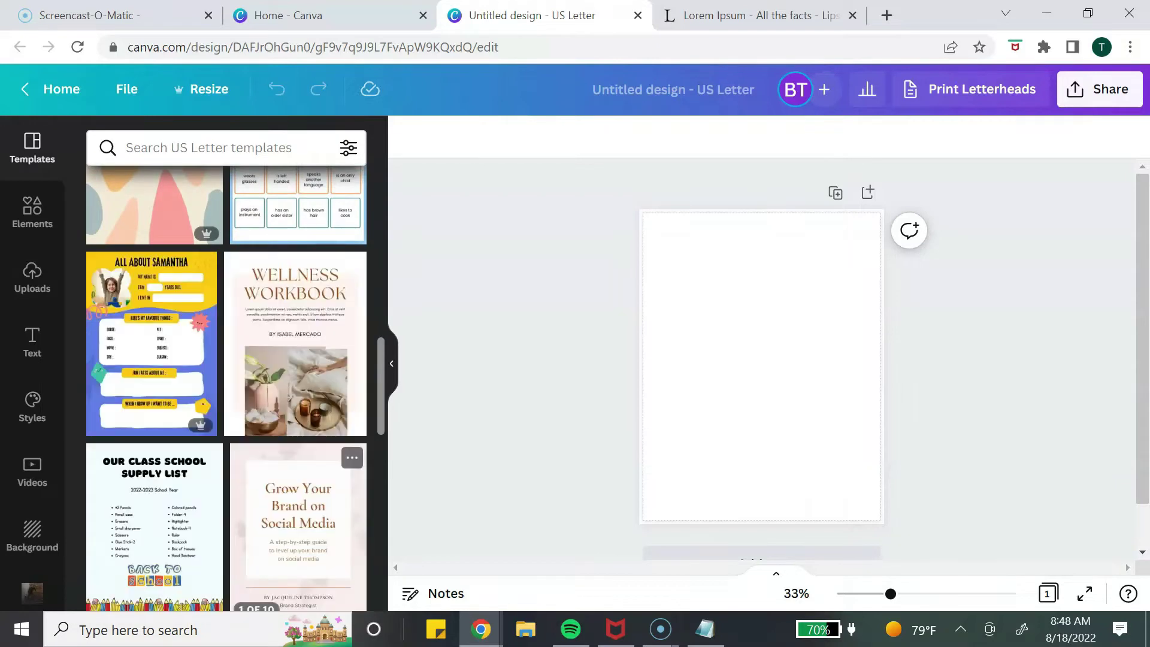
{"action": "scroll", "coordinate": [299, 509], "scroll_direction": "up", "scroll_amount": 15}
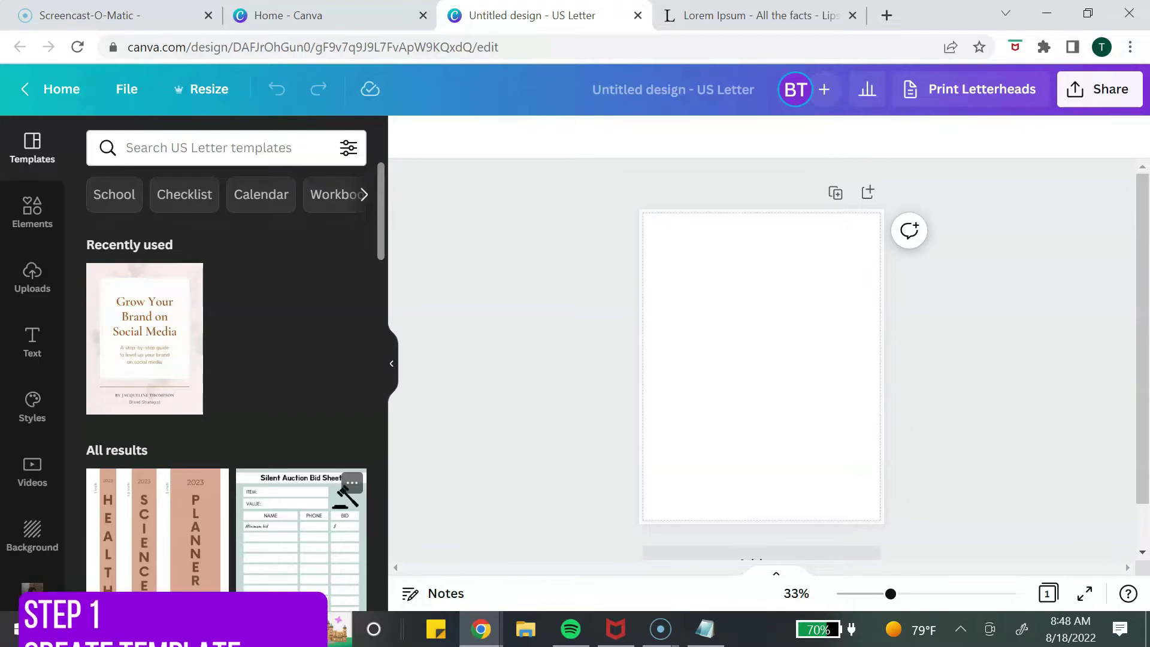
Step: Add a single-cell grid to the blank page and shrink it to leave a narrow, even margin on all sides
{"action": "left_click", "coordinate": [761, 366]}
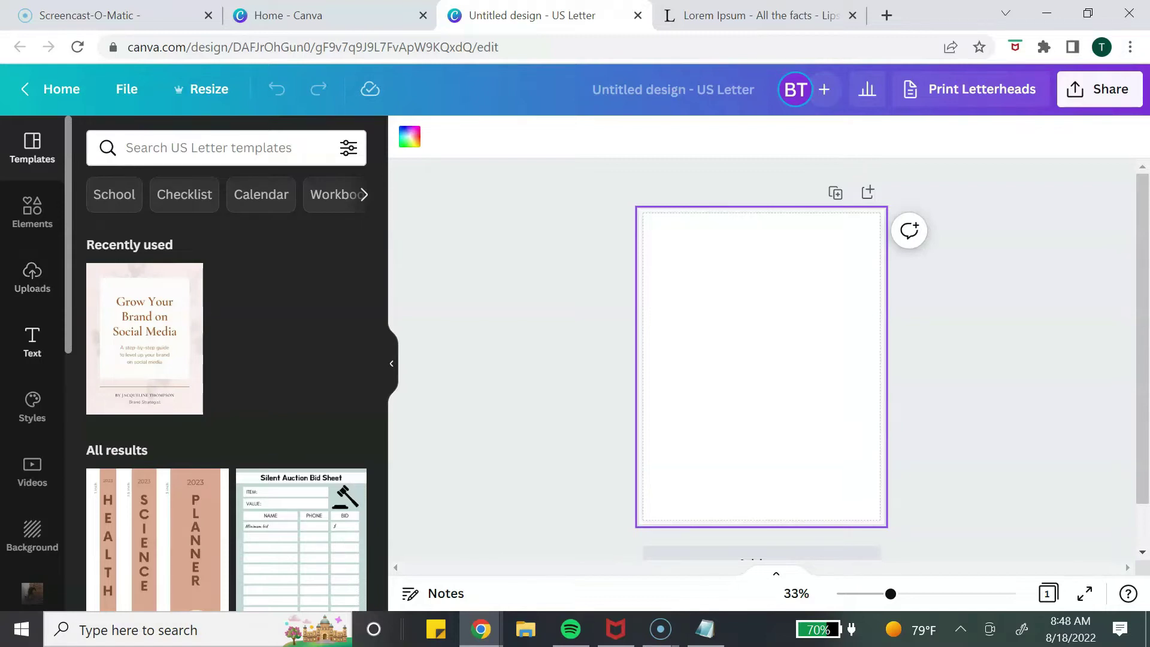
{"action": "left_click", "coordinate": [32, 211]}
{"action": "scroll", "coordinate": [226, 384], "scroll_direction": "down", "scroll_amount": 10}
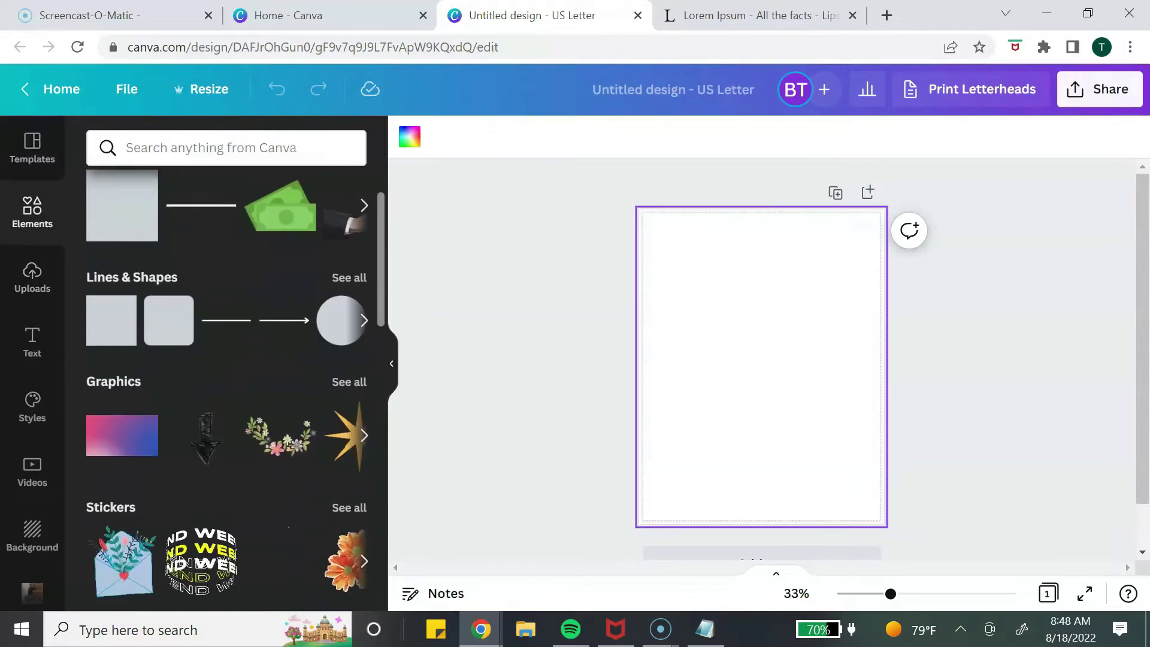
{"action": "scroll", "coordinate": [226, 384], "scroll_direction": "down", "scroll_amount": 5}
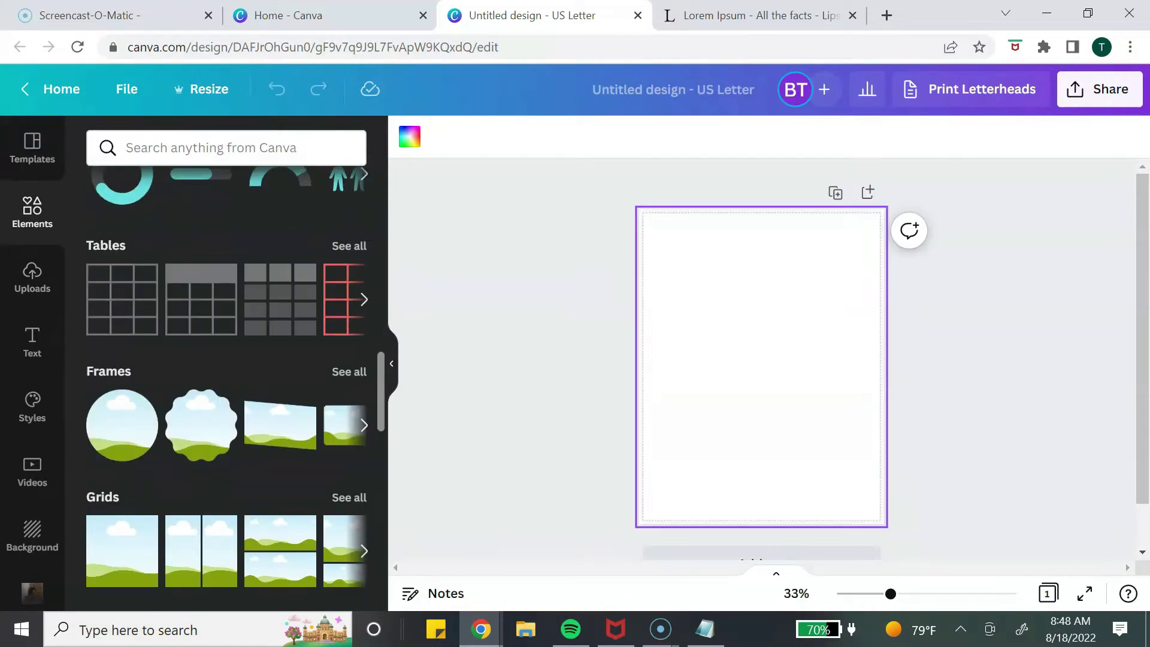
{"action": "left_click", "coordinate": [121, 371]}
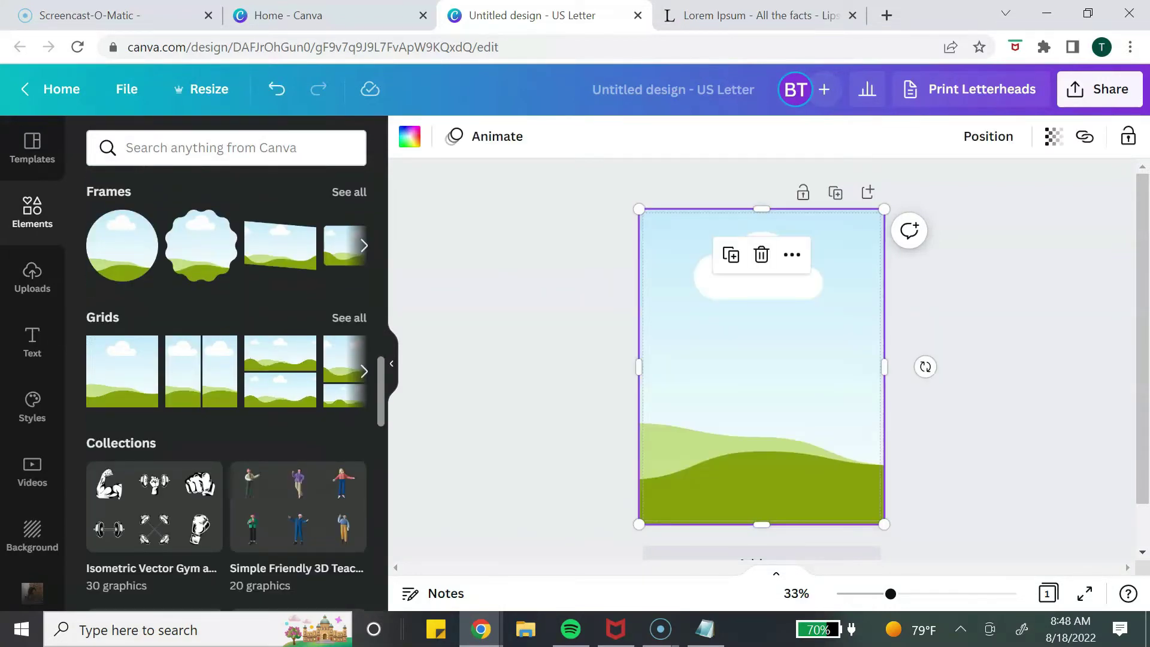
{"action": "left_click_drag", "start_coordinate": [639, 210], "coordinate": [649, 222]}
{"action": "left_click_drag", "start_coordinate": [884, 524], "coordinate": [876, 510]}
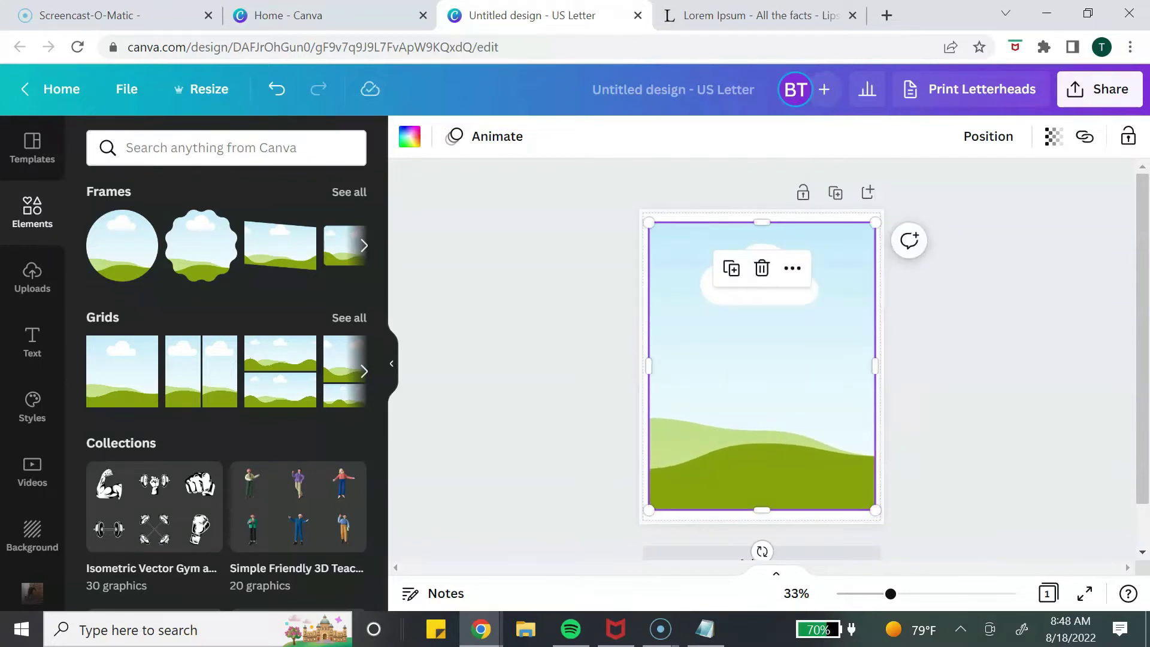
{"action": "key", "text": "Escape"}
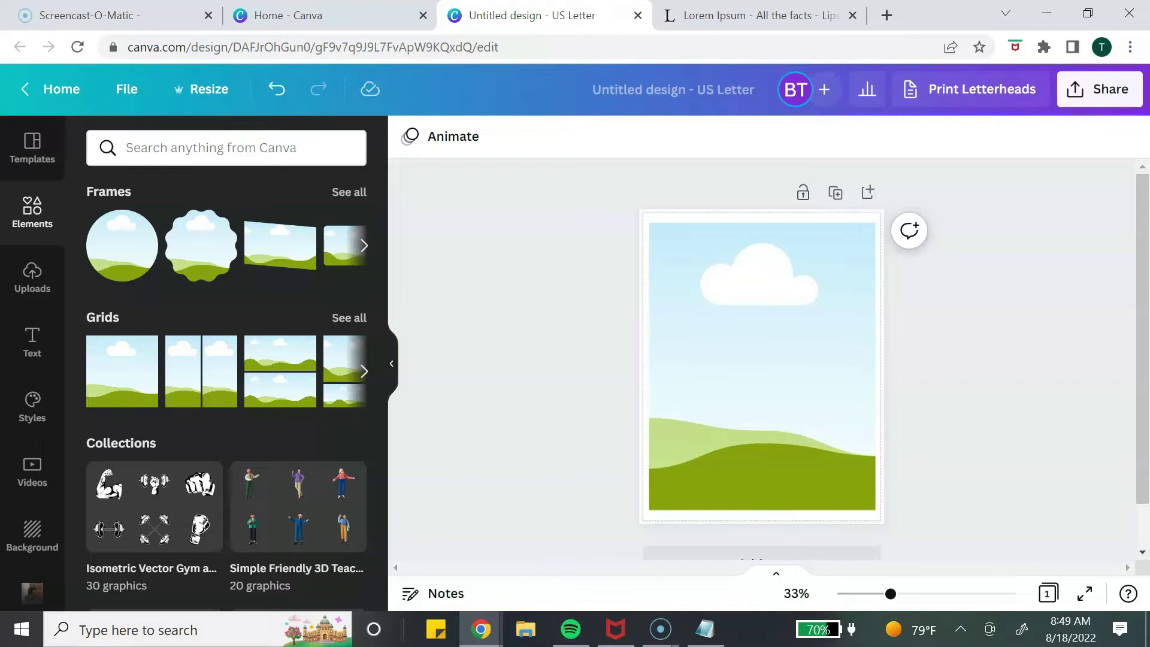
Step: Add a square shape, stretch it across the full page width and move it over the upper part of the grid as a banner
{"action": "scroll", "coordinate": [227, 371], "scroll_direction": "up", "scroll_amount": 15}
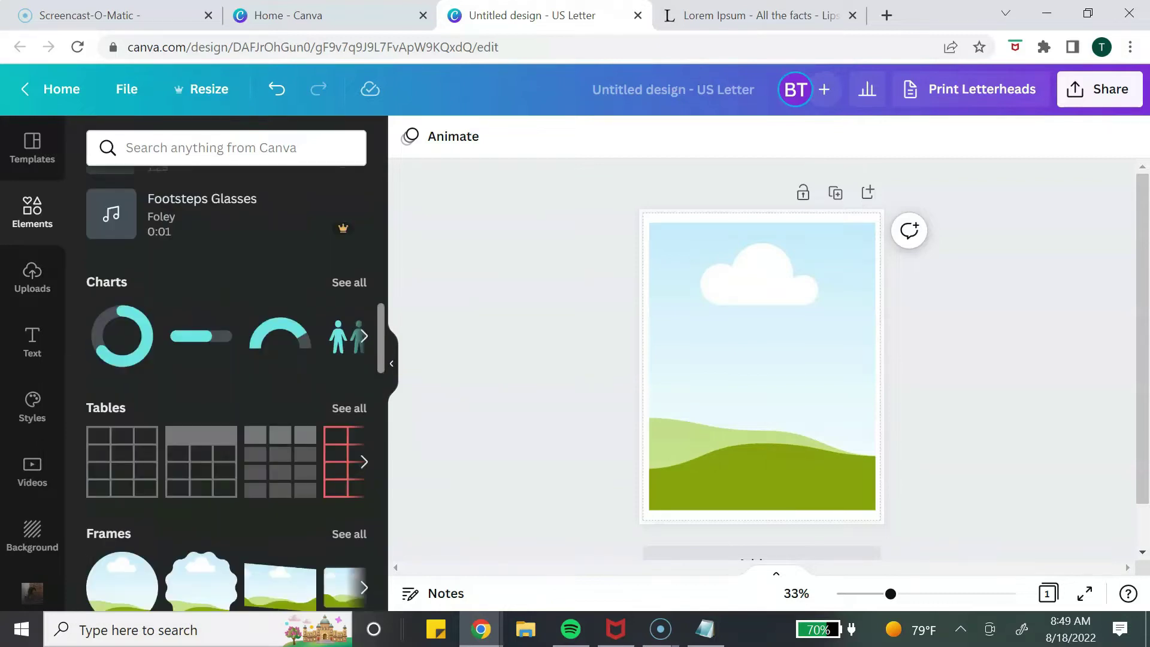
{"action": "scroll", "coordinate": [227, 372], "scroll_direction": "down", "scroll_amount": 1}
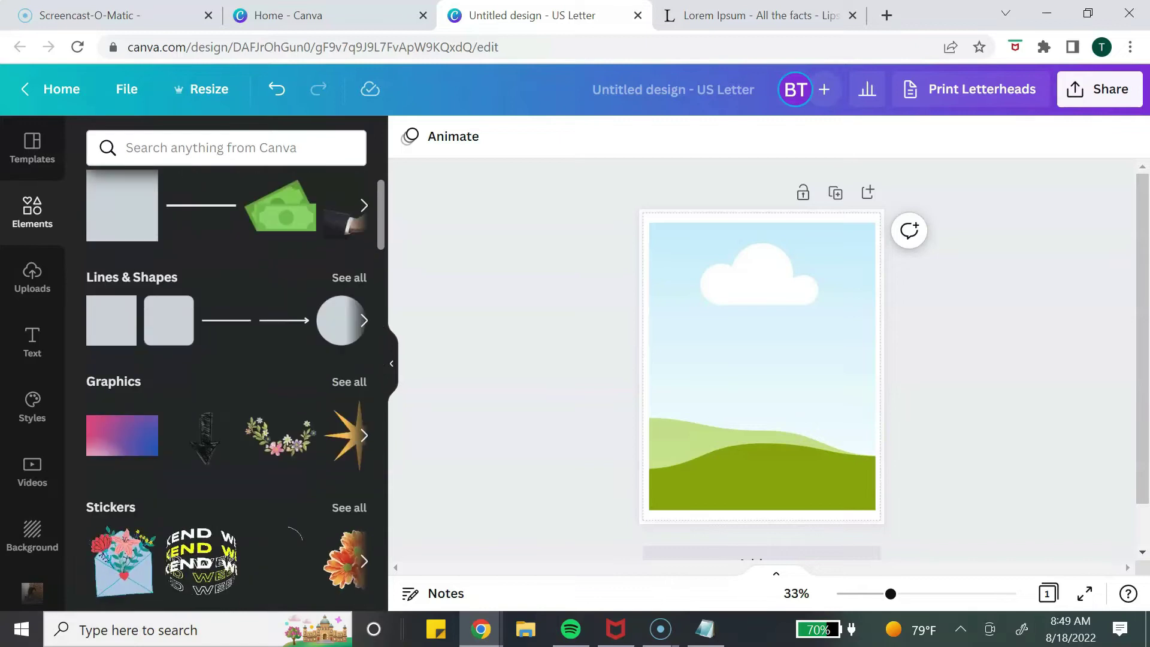
{"action": "scroll", "coordinate": [112, 320], "scroll_direction": "up", "scroll_amount": 1}
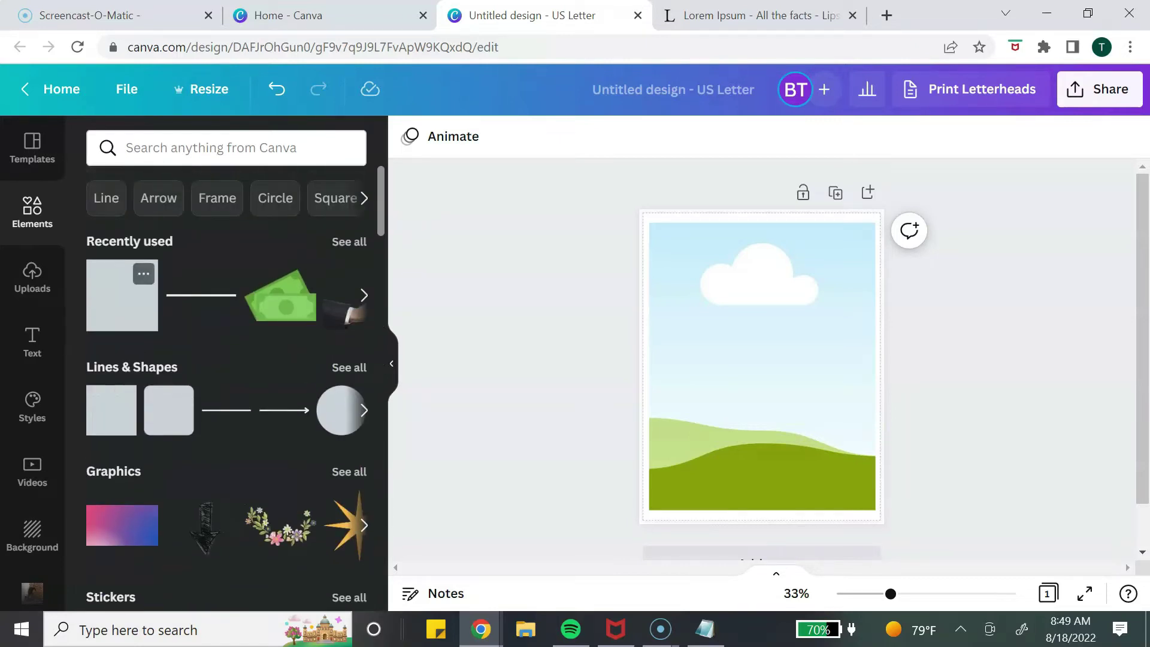
{"action": "left_click", "coordinate": [122, 296]}
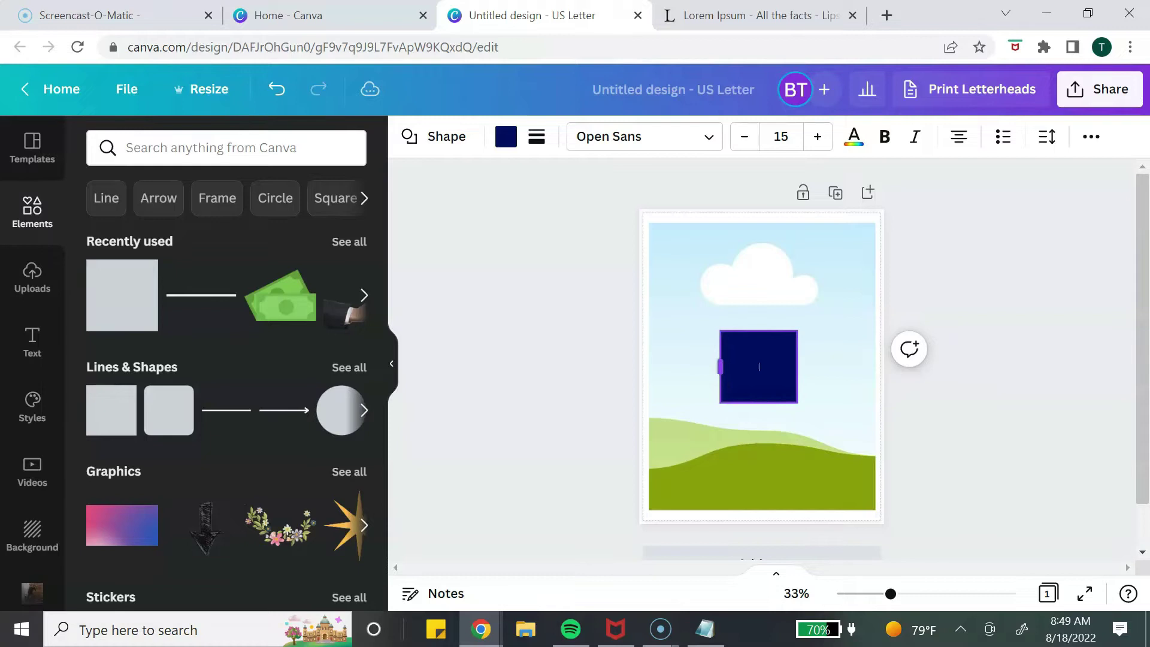
{"action": "left_click_drag", "start_coordinate": [720, 367], "coordinate": [634, 367]}
{"action": "left_click_drag", "start_coordinate": [798, 367], "coordinate": [891, 367]}
{"action": "left_click_drag", "start_coordinate": [764, 367], "coordinate": [763, 289]}
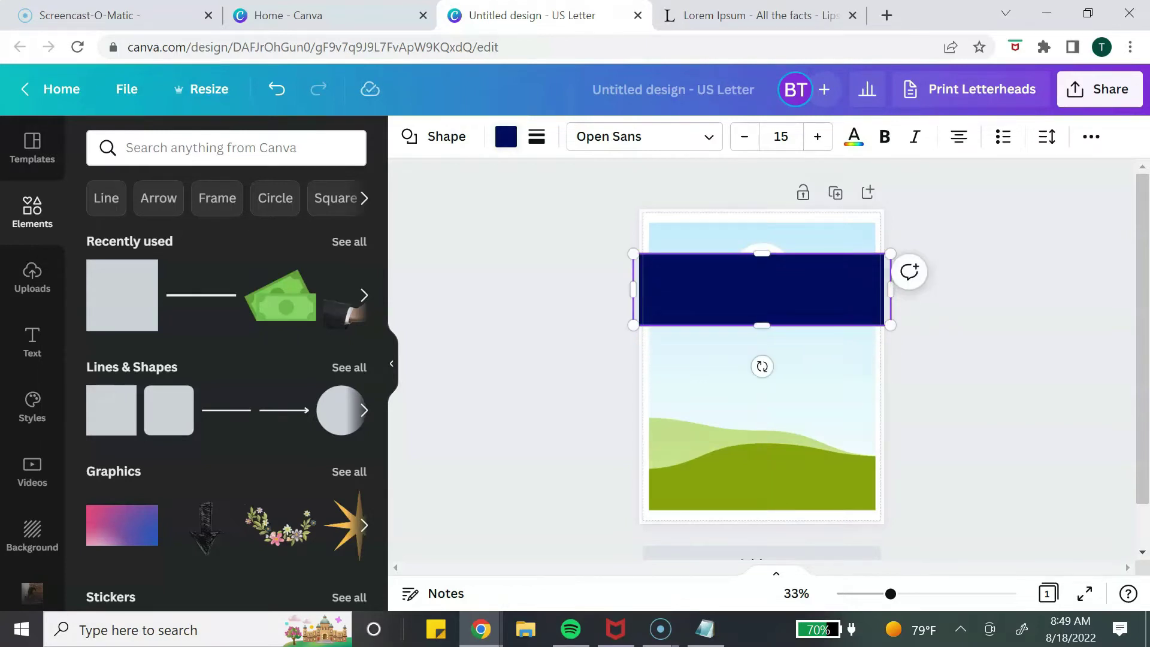
Step: Recolor the banner rectangle turquoise using the default colors
{"action": "left_click", "coordinate": [507, 137]}
{"action": "scroll", "coordinate": [226, 359], "scroll_direction": "down", "scroll_amount": 4}
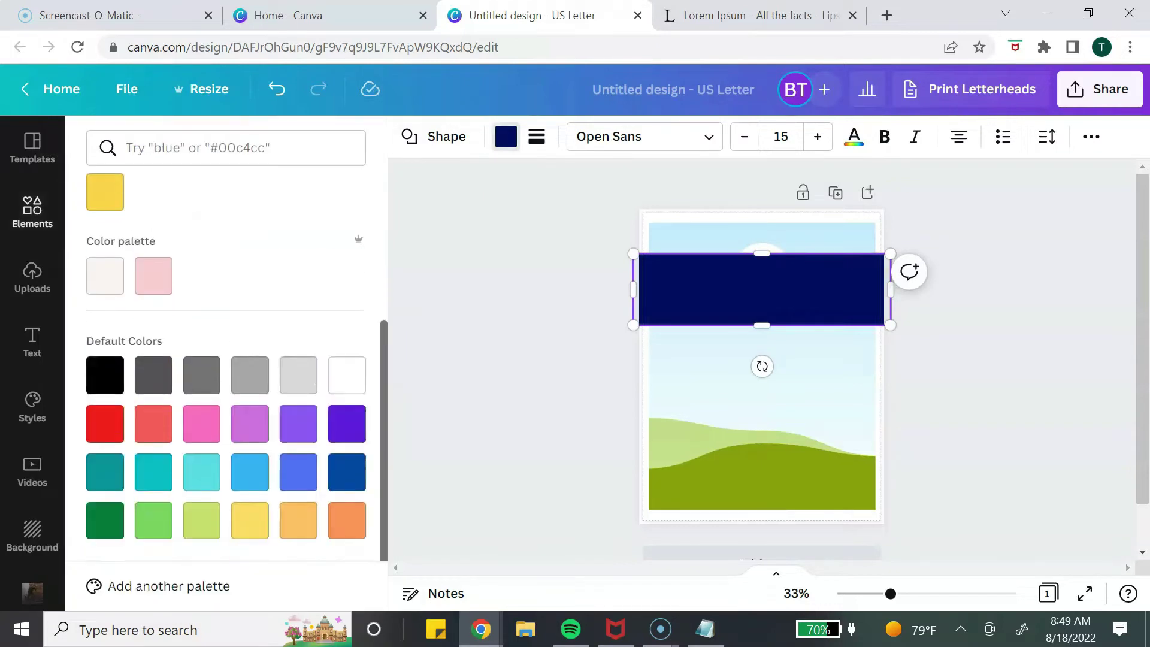
{"action": "left_click", "coordinate": [154, 472]}
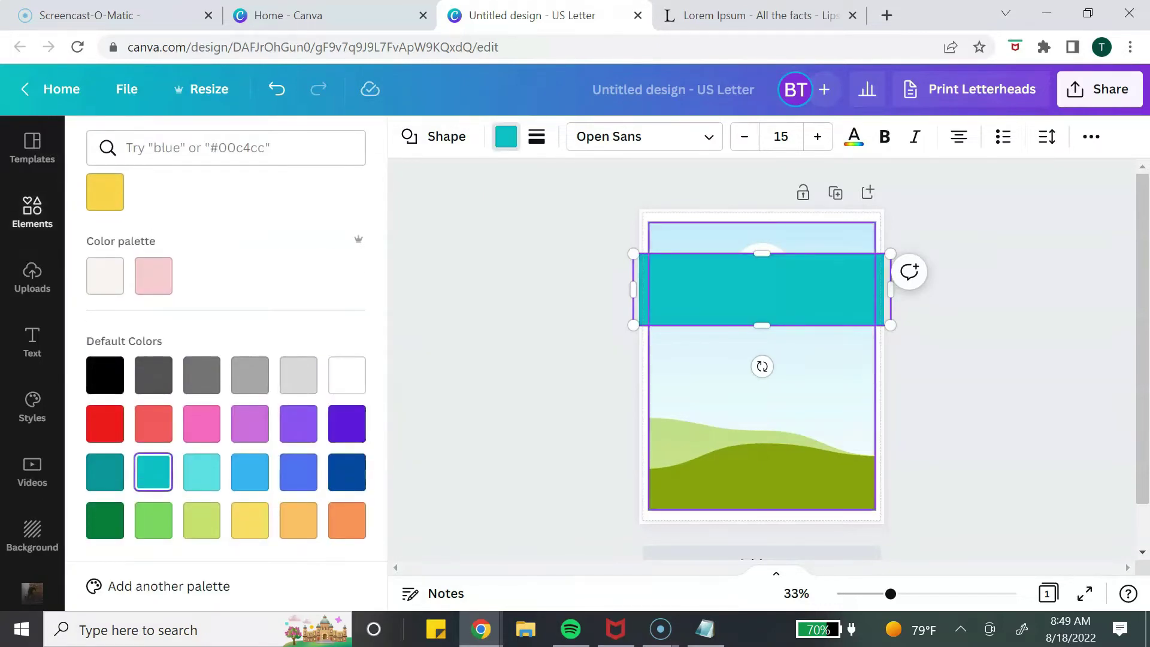
{"action": "left_click", "coordinate": [762, 395]}
Step: Add a heading text, enlarge it to size 64.2 and place it on the turquoise banner
{"action": "left_click", "coordinate": [32, 212]}
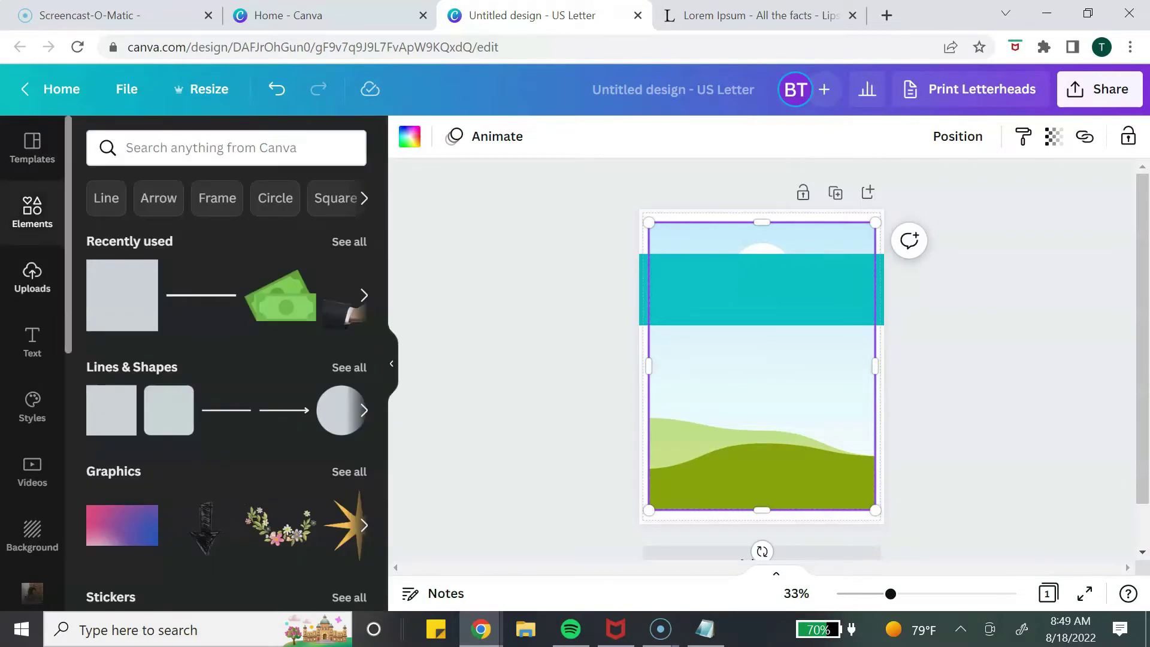
{"action": "left_click", "coordinate": [33, 341]}
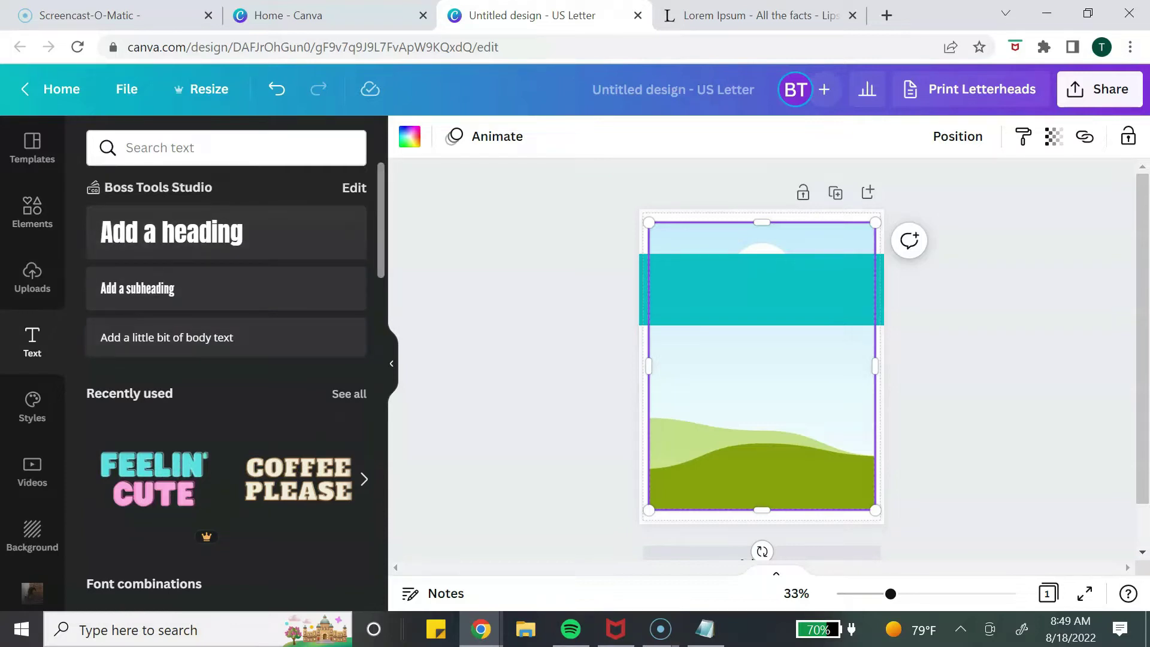
{"action": "scroll", "coordinate": [226, 384], "scroll_direction": "down", "scroll_amount": 15}
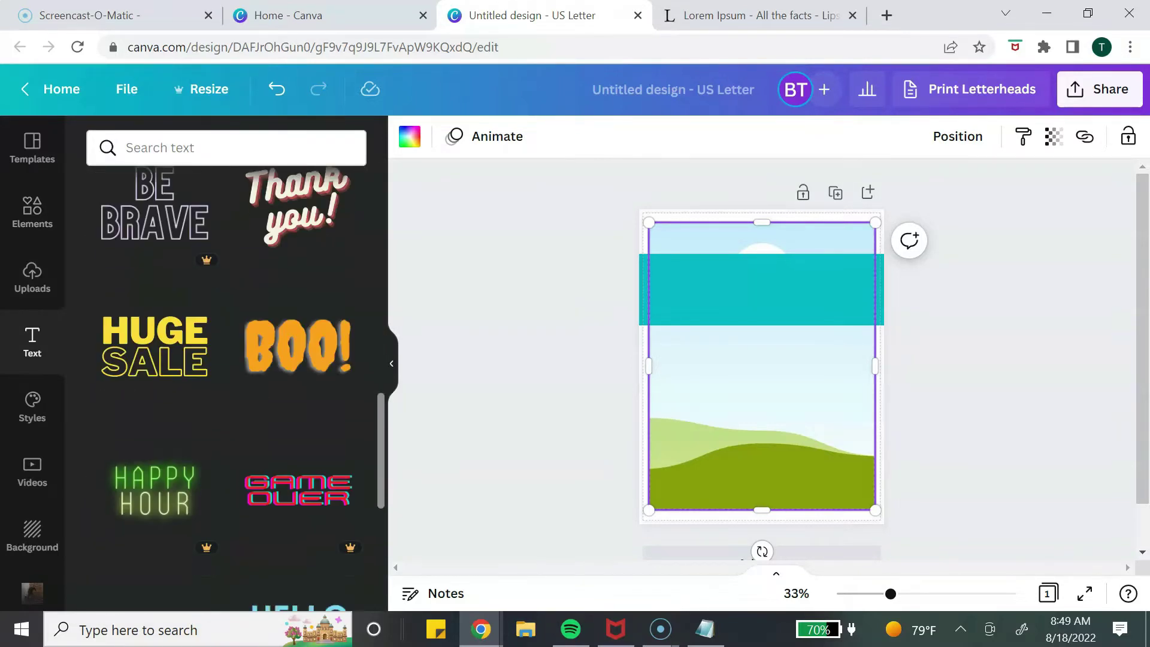
{"action": "scroll", "coordinate": [226, 383], "scroll_direction": "down", "scroll_amount": 20}
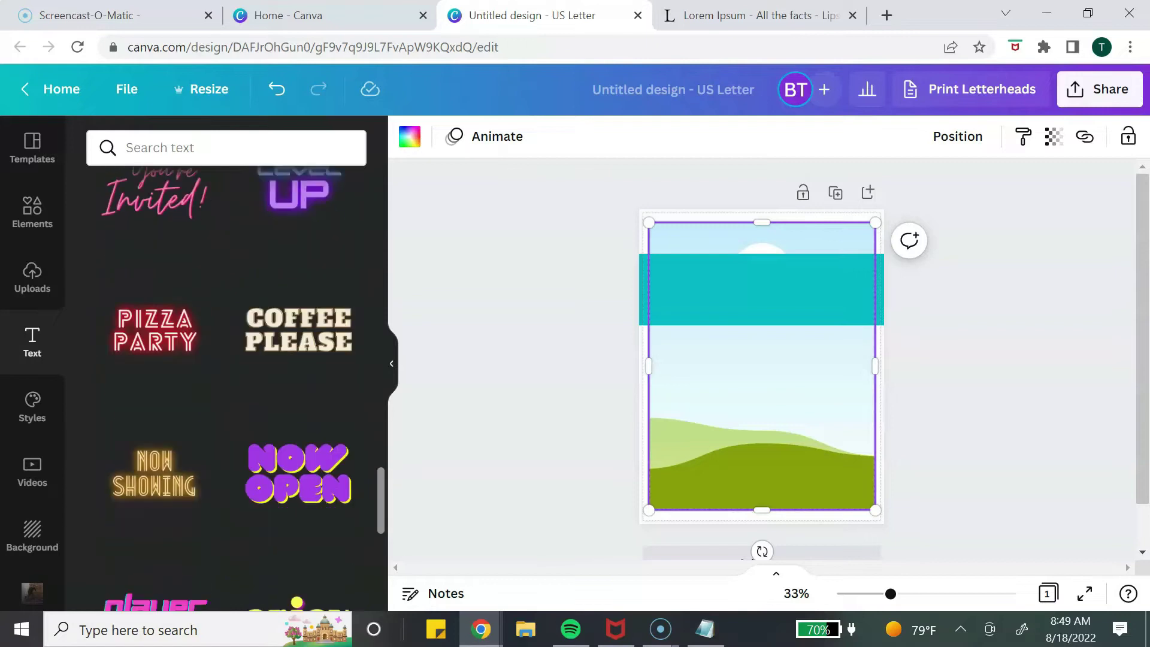
{"action": "scroll", "coordinate": [227, 384], "scroll_direction": "up", "scroll_amount": 20}
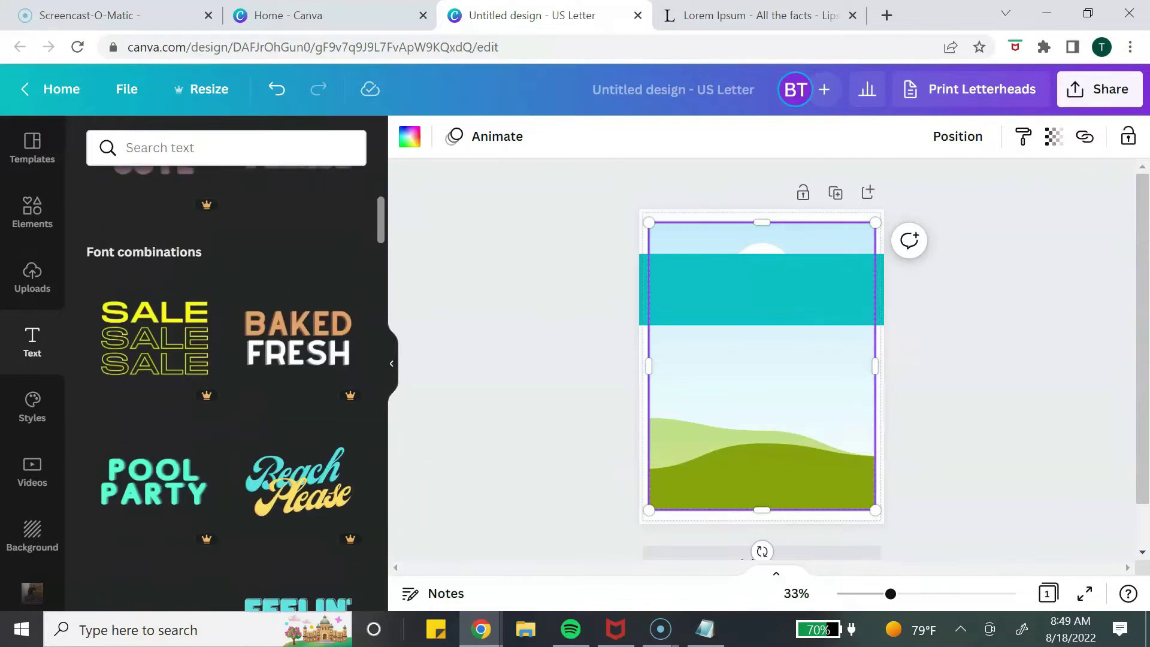
{"action": "scroll", "coordinate": [226, 383], "scroll_direction": "down", "scroll_amount": 3}
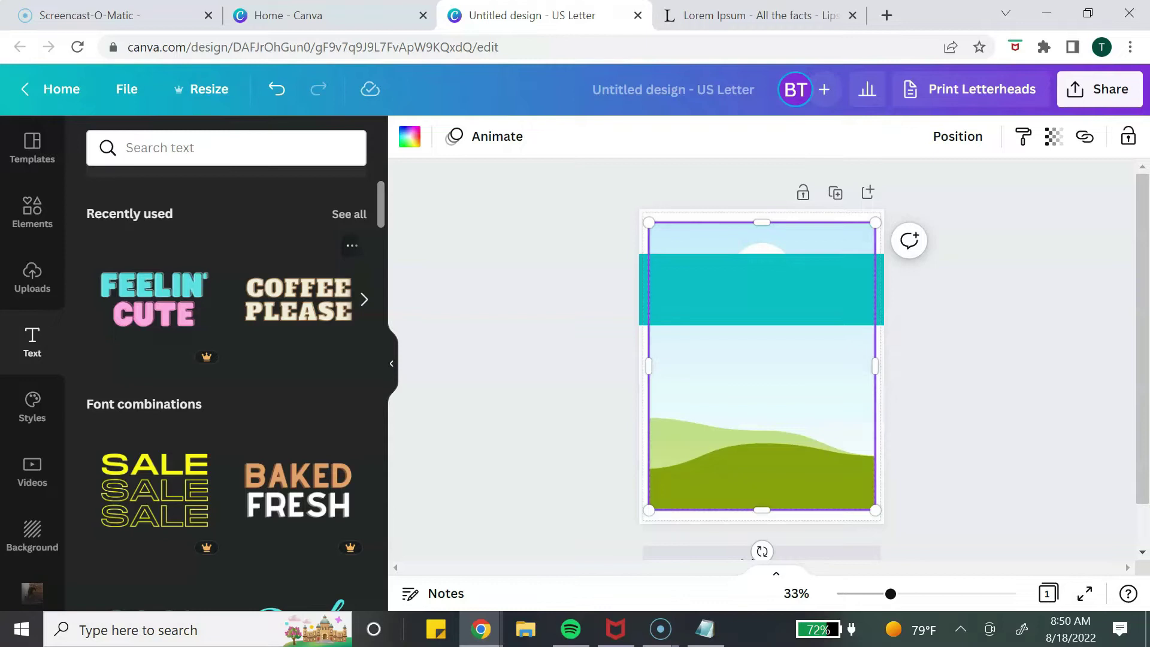
{"action": "scroll", "coordinate": [227, 360], "scroll_direction": "up", "scroll_amount": 3}
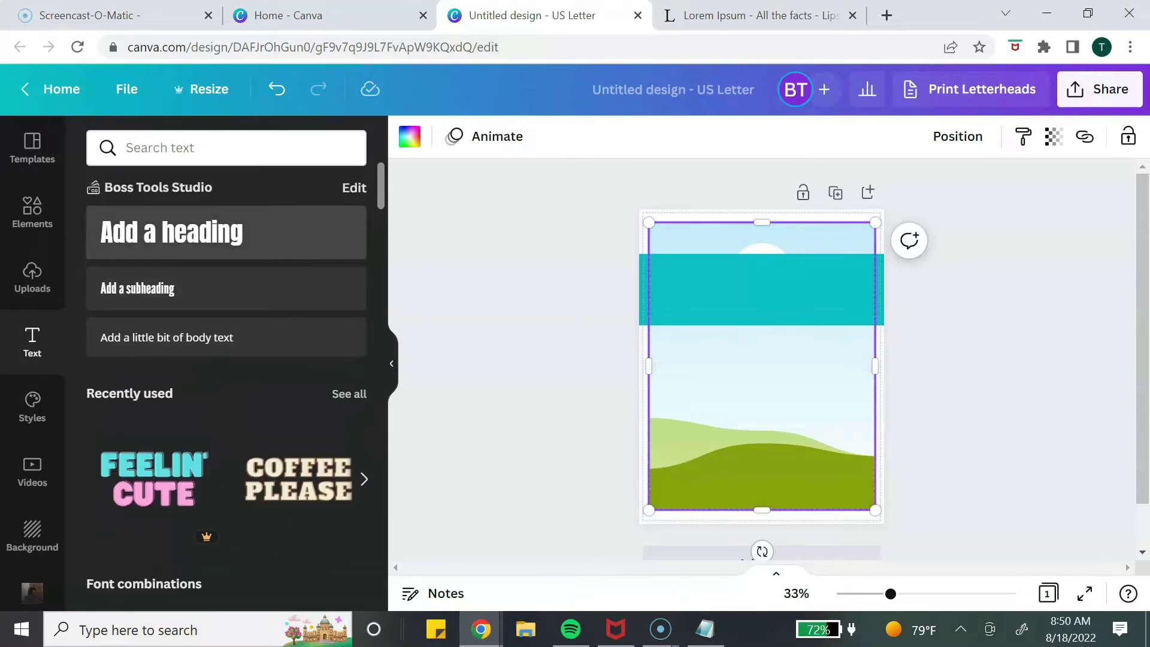
{"action": "left_click", "coordinate": [172, 233]}
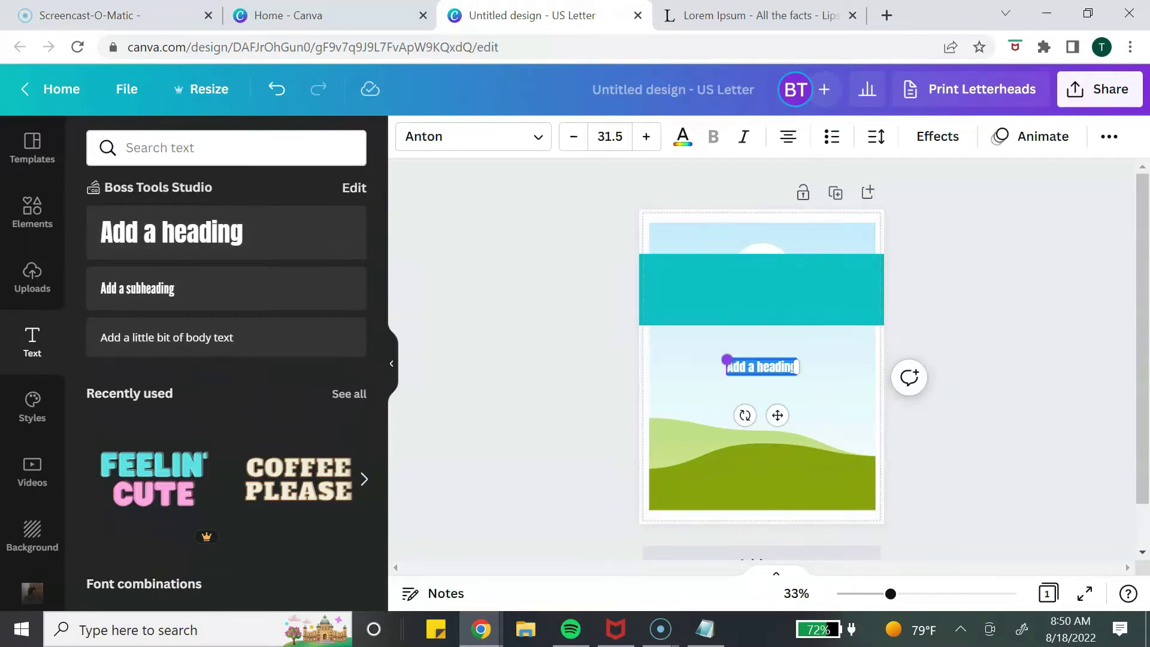
{"action": "left_click_drag", "start_coordinate": [727, 360], "coordinate": [686, 267]}
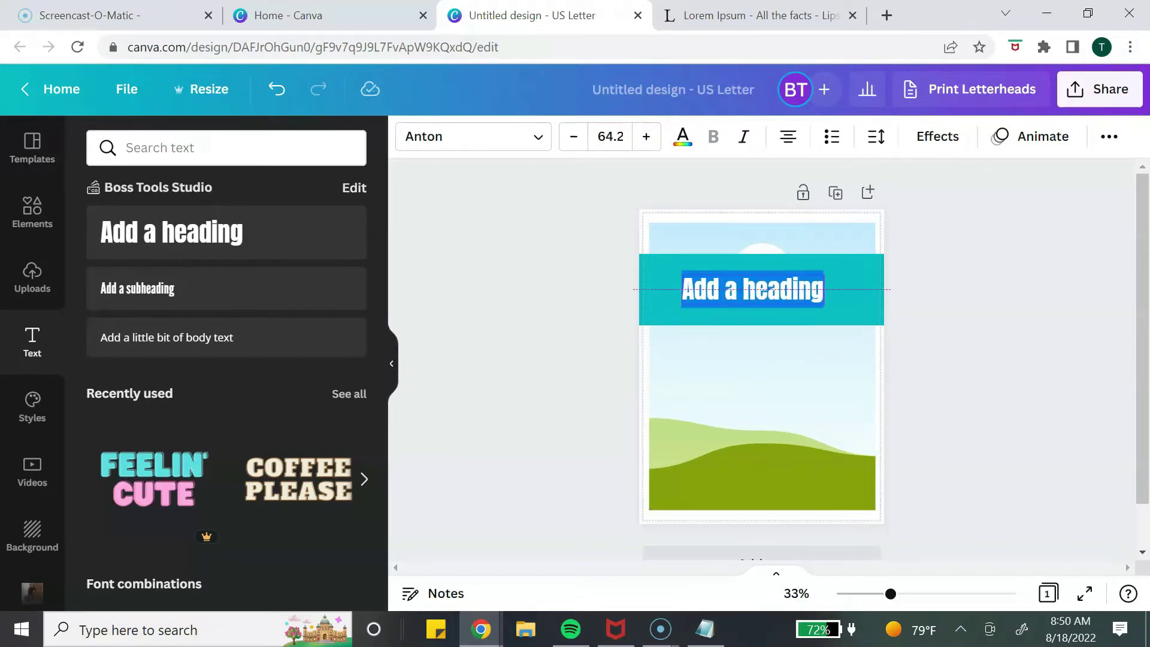
Step: Set the heading's font to Playfair Display and its text color to white
{"action": "left_click", "coordinate": [474, 137]}
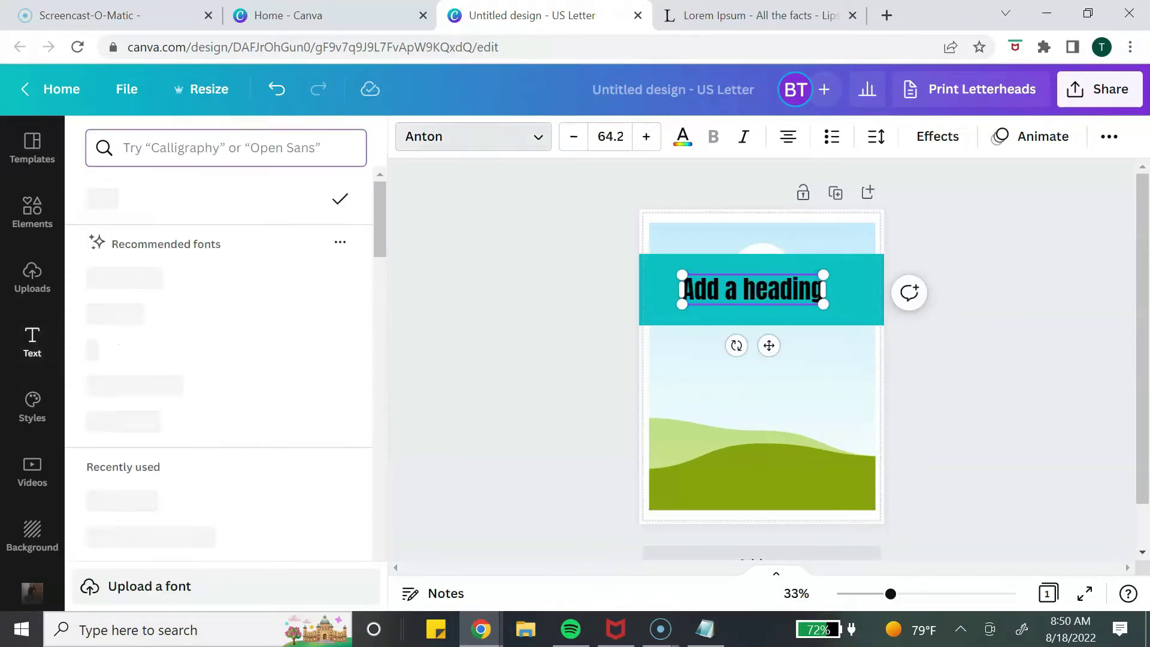
{"action": "scroll", "coordinate": [216, 261], "scroll_direction": "down", "scroll_amount": 2}
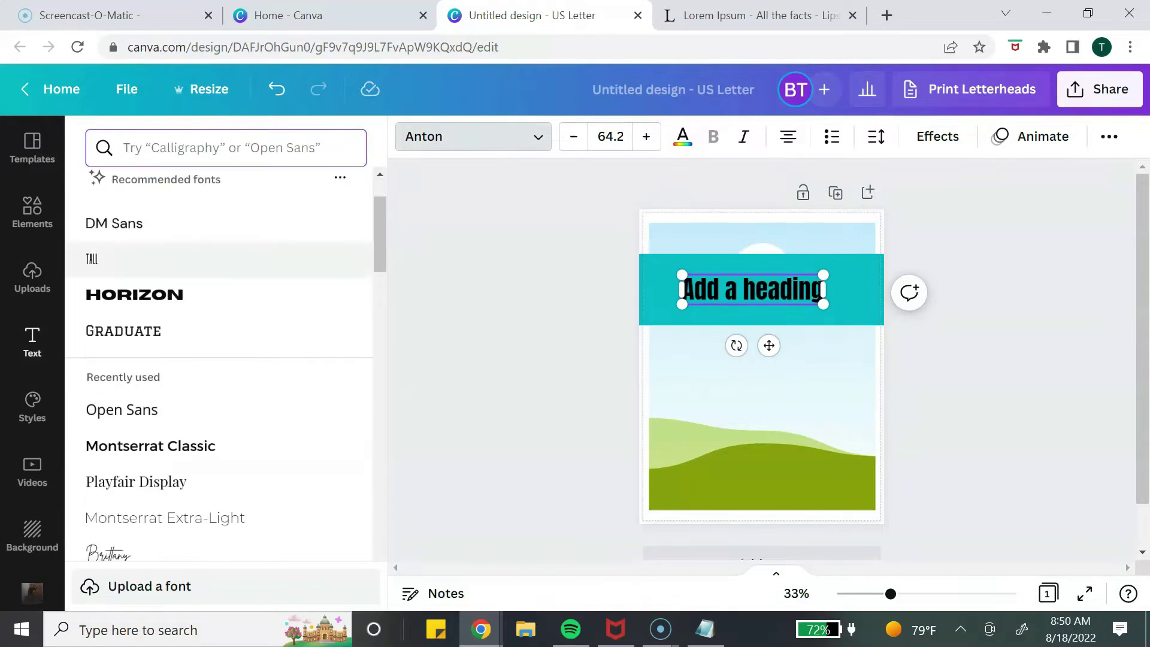
{"action": "left_click", "coordinate": [136, 483]}
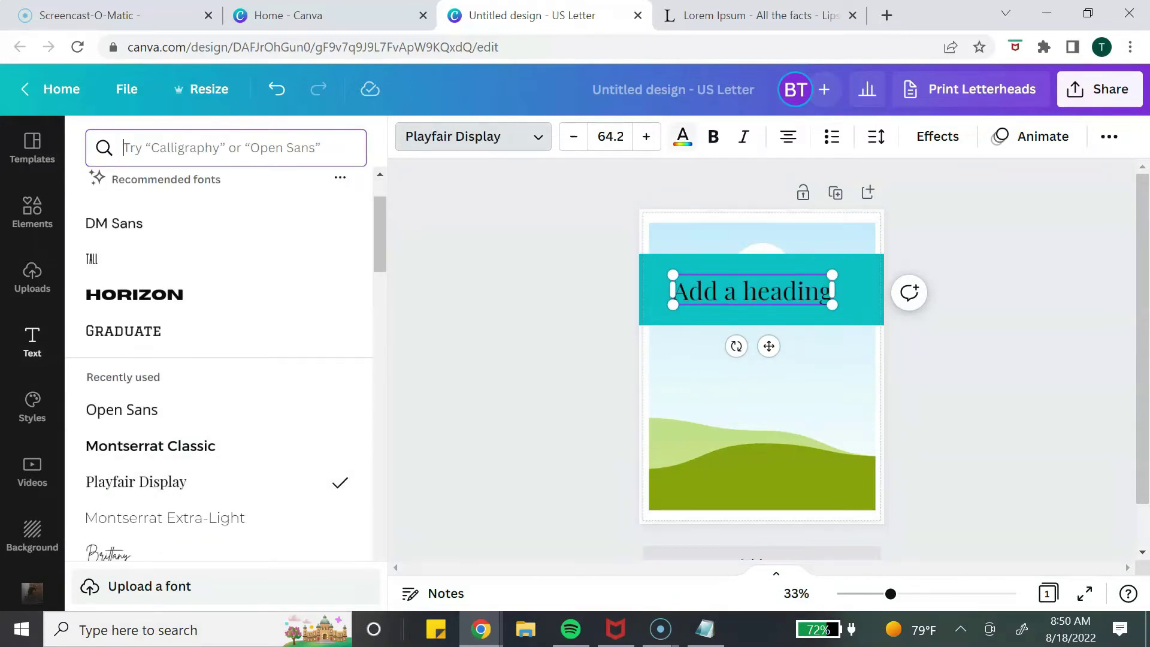
{"action": "left_click", "coordinate": [683, 137]}
{"action": "left_click", "coordinate": [250, 230]}
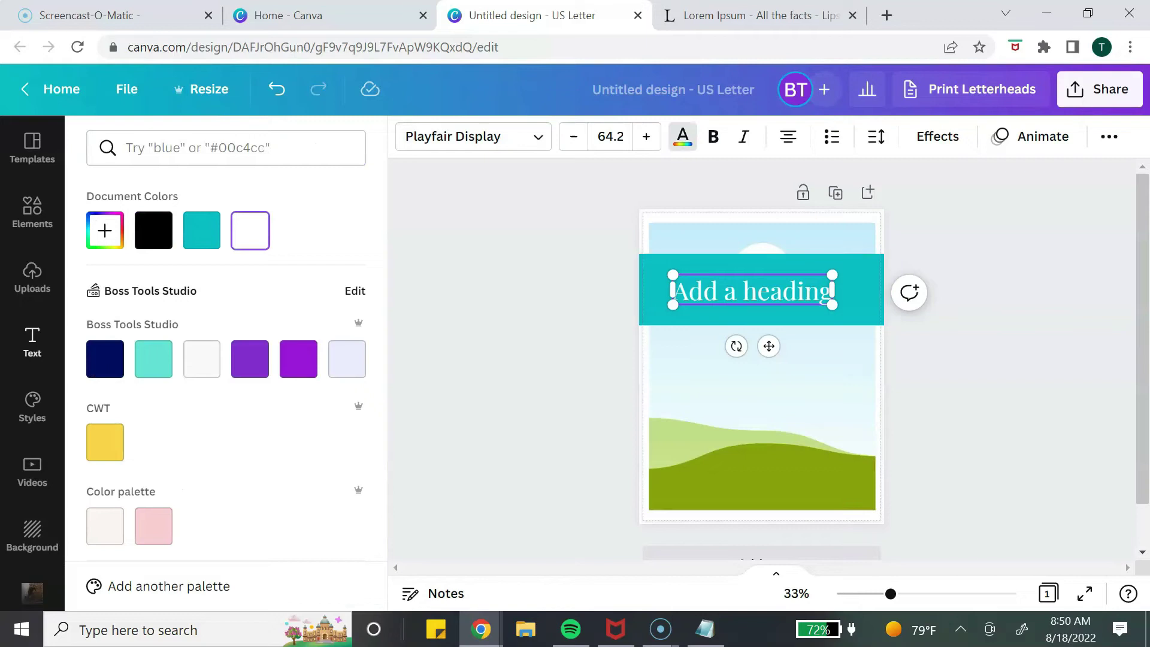
Step: Replace the heading text on the turquoise banner with "Workbook" and switch it to uppercase
{"action": "key", "text": "ctrl+a"}
{"action": "type", "text": "Workbook"}
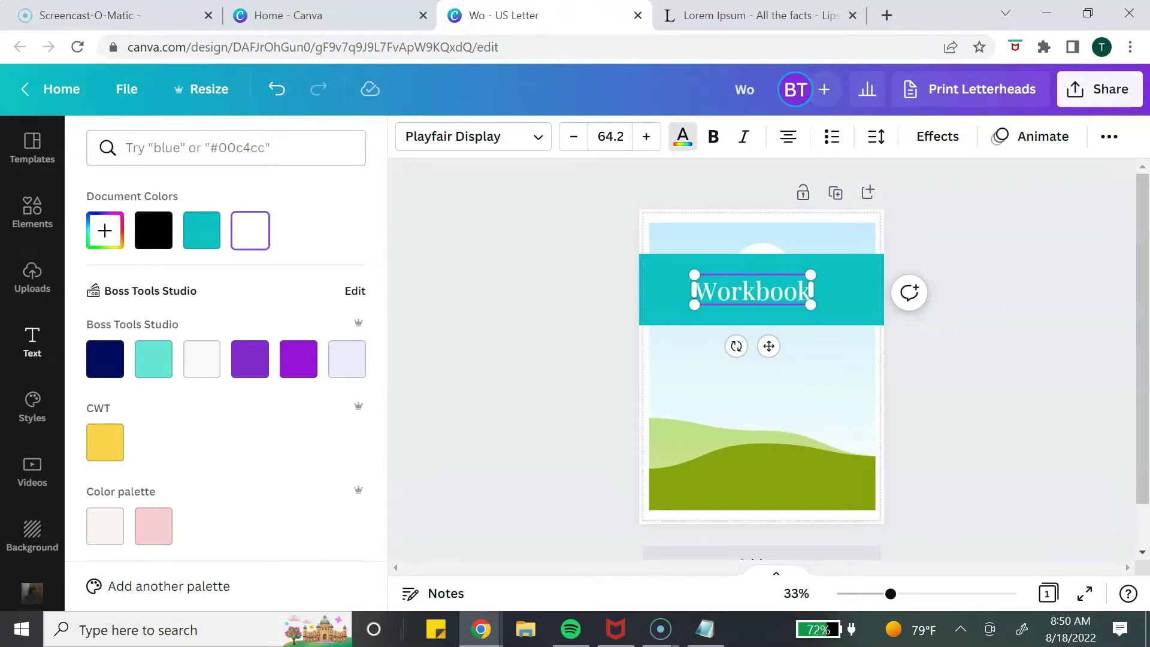
{"action": "left_click", "coordinate": [1110, 136]}
{"action": "left_click", "coordinate": [867, 180]}
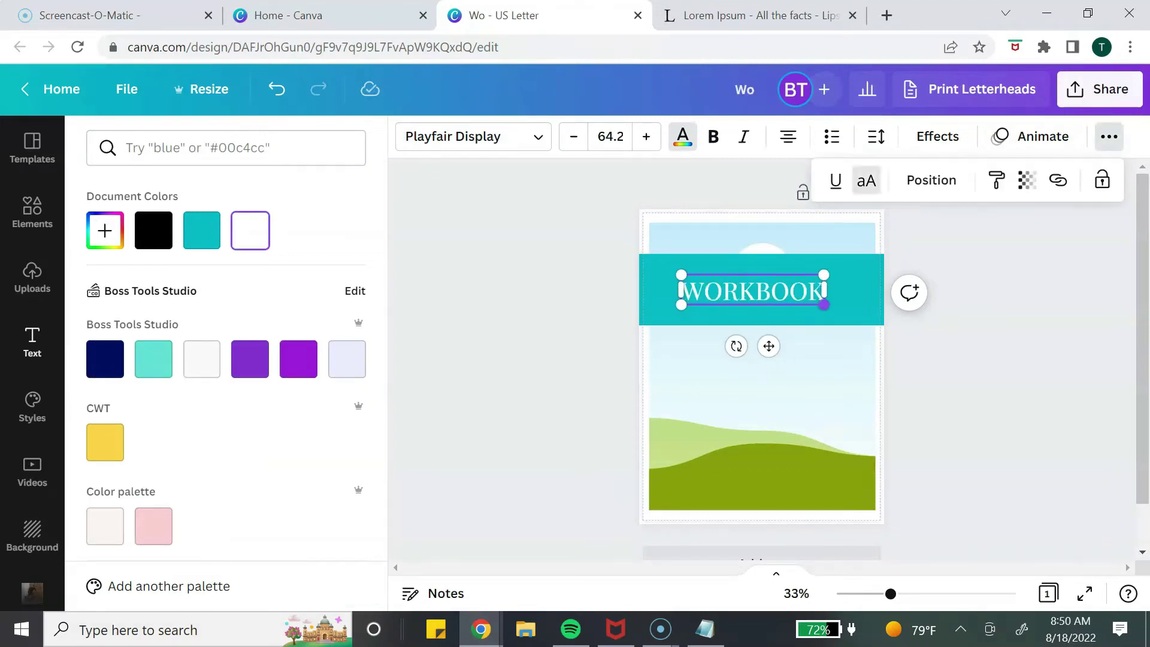
Step: Enlarge the WORKBOOK heading to size 80.1, move it higher on the banner, and enlarge the subheading beneath it to size 22
{"action": "left_click_drag", "start_coordinate": [827, 306], "coordinate": [859, 312]}
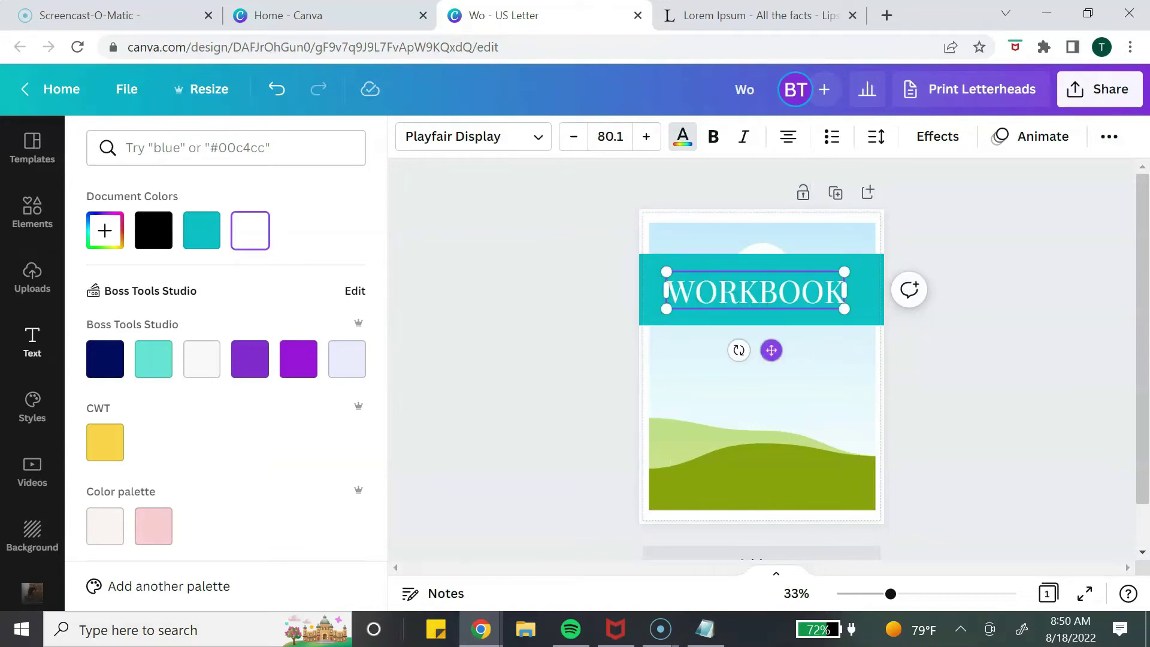
{"action": "left_click_drag", "start_coordinate": [771, 348], "coordinate": [763, 339]}
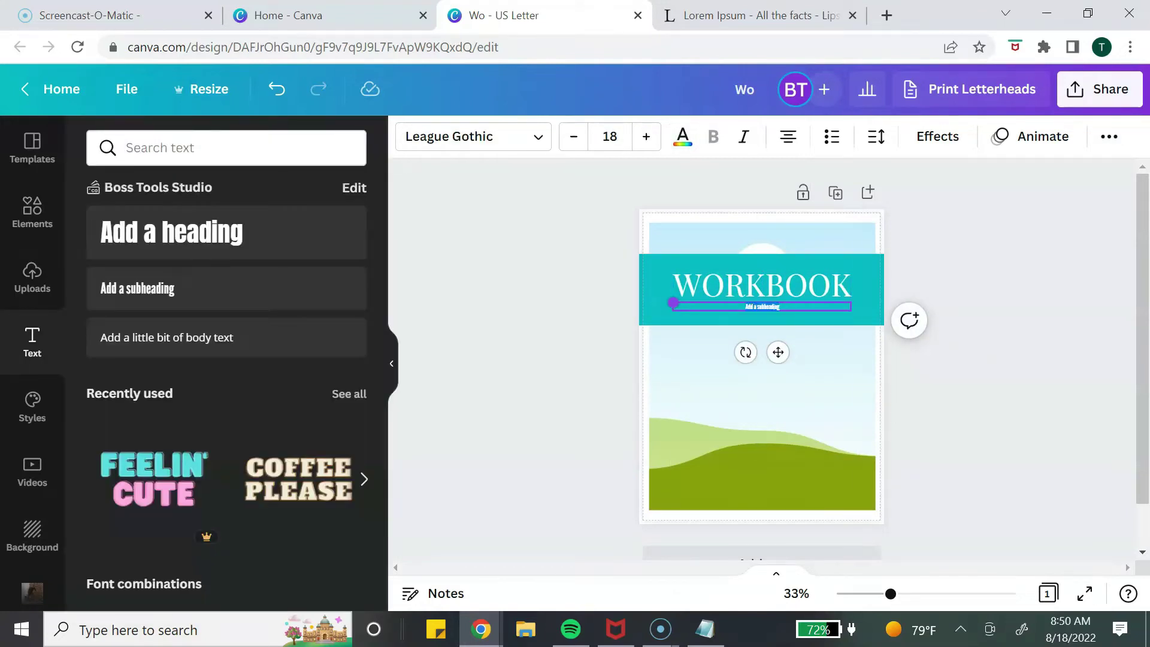
{"action": "left_click_drag", "start_coordinate": [673, 303], "coordinate": [634, 301]}
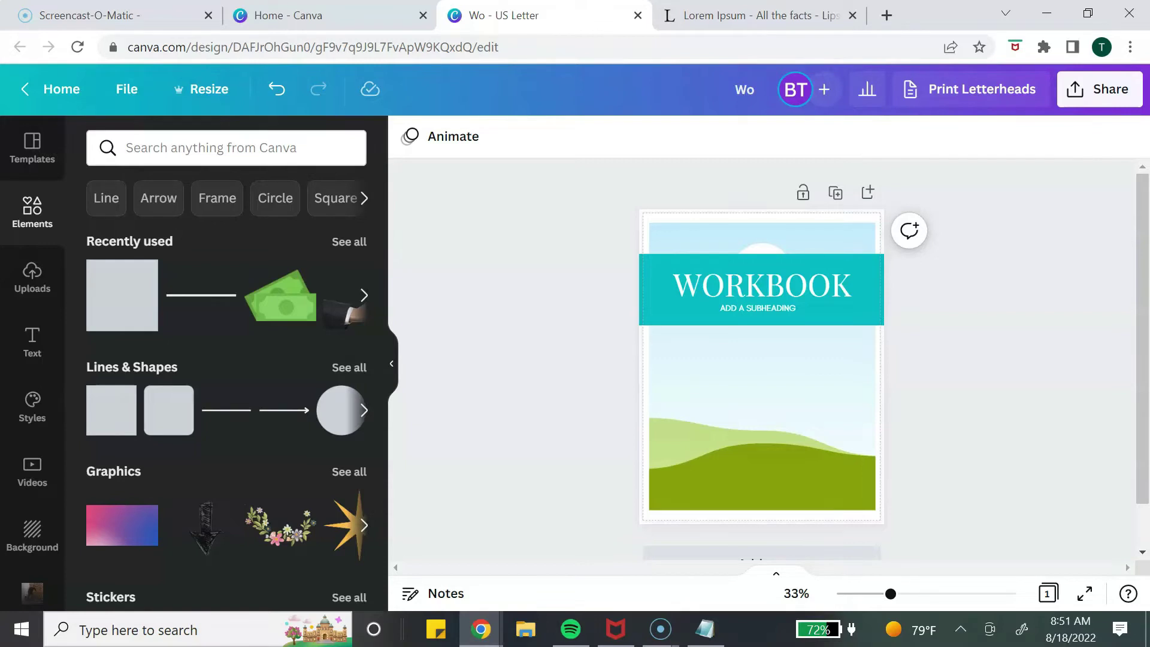
Step: Search the elements for "blog" photos and place the photo of hands on a laptop beside a coffee cup into the grid
{"action": "left_click", "coordinate": [211, 148]}
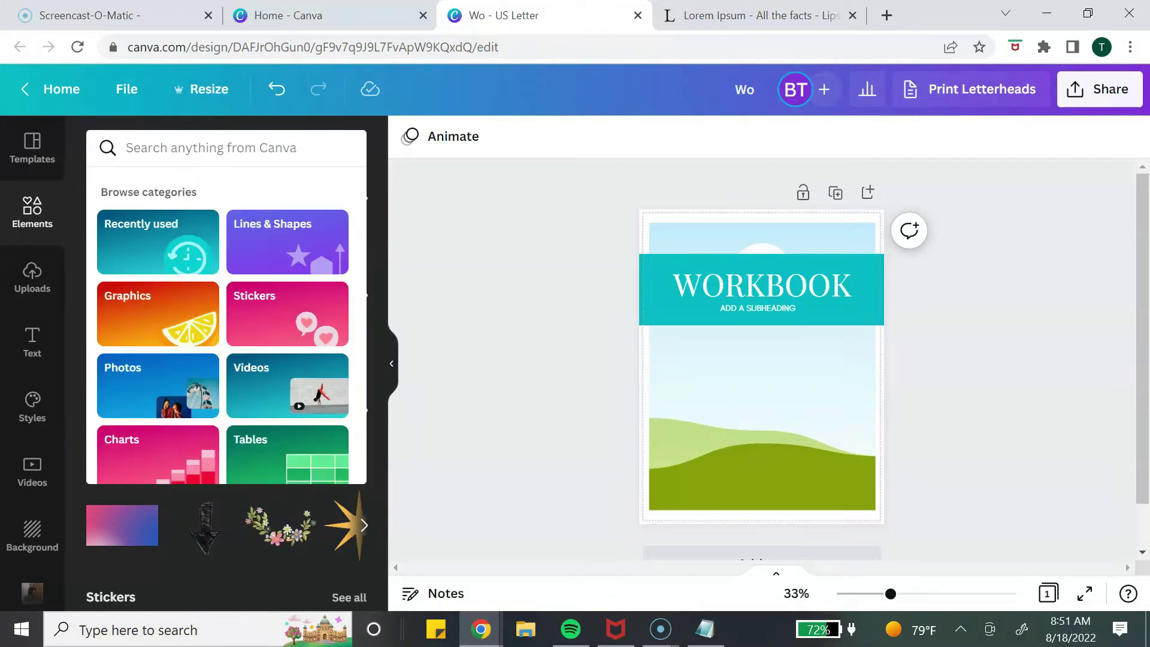
{"action": "type", "text": "blog"}
{"action": "key", "text": "Return"}
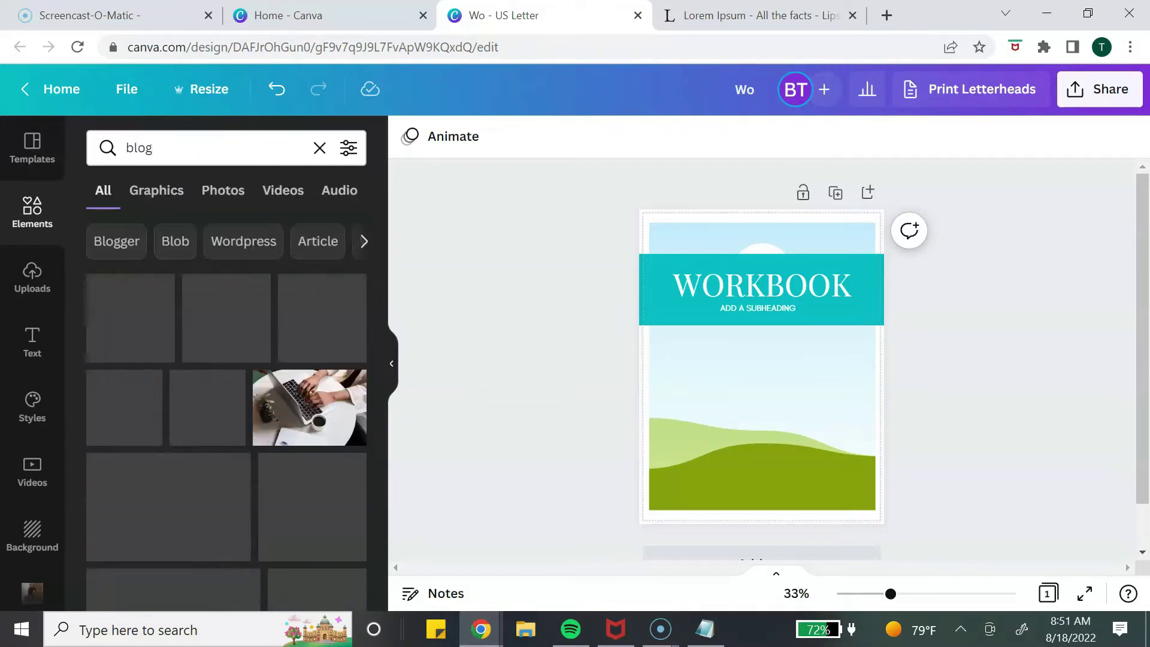
{"action": "left_click", "coordinate": [223, 190]}
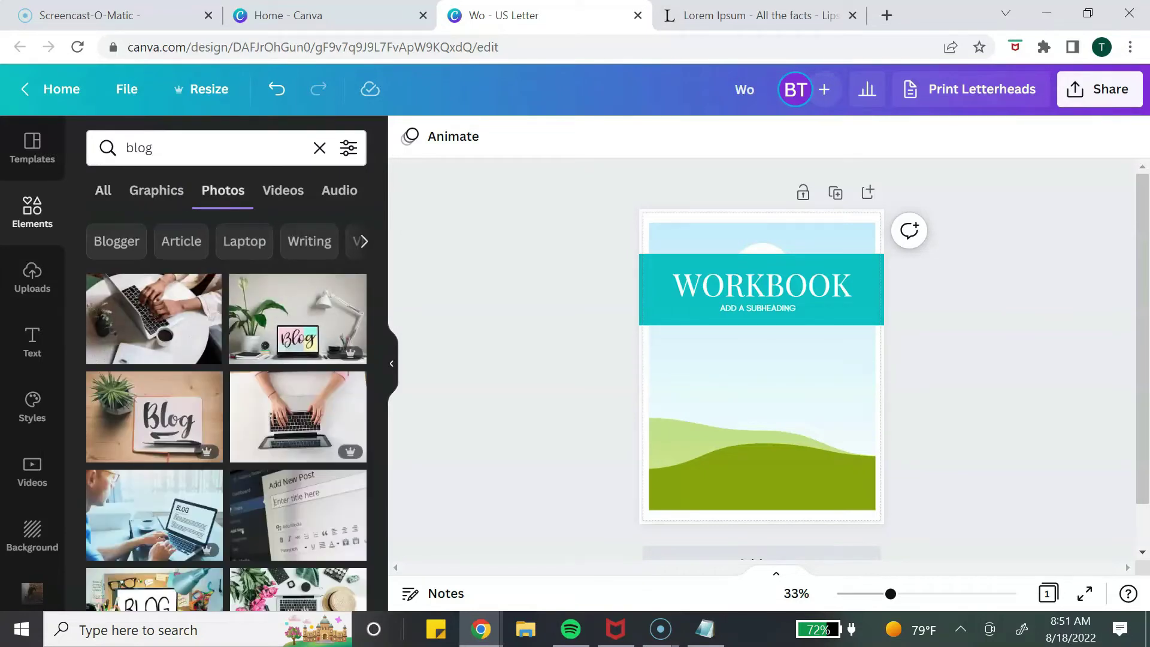
{"action": "left_click_drag", "start_coordinate": [154, 319], "coordinate": [761, 371]}
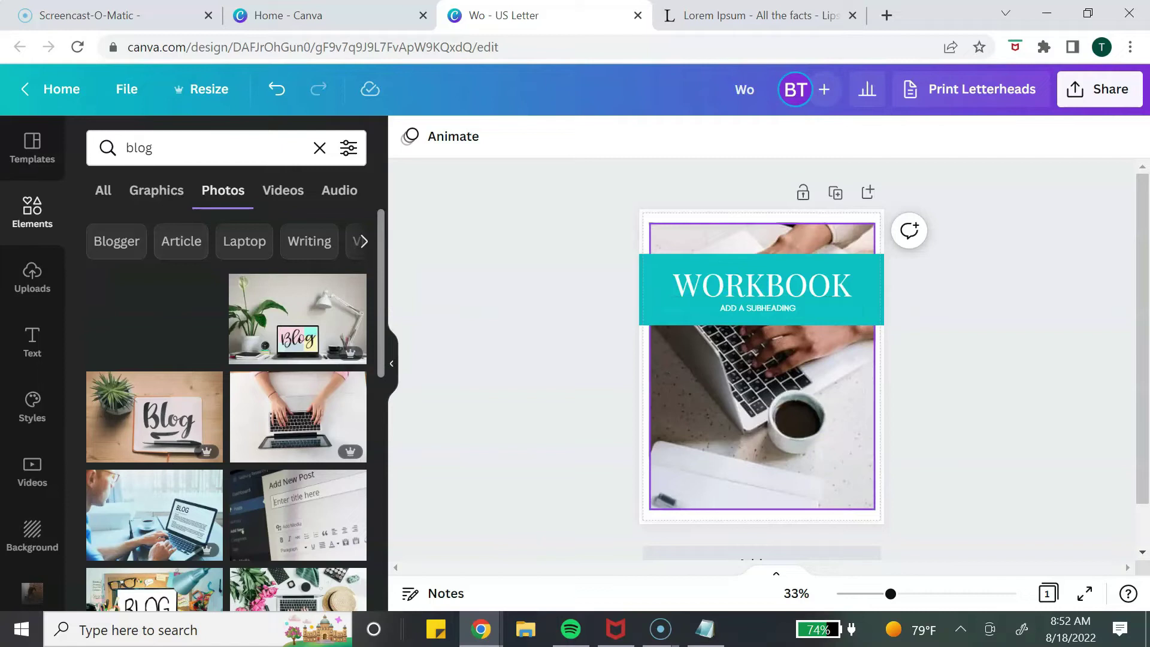
Step: Extend the photo grid's lower edge so the grid is about 8.1 wide and 10.4 high
{"action": "left_click", "coordinate": [762, 420]}
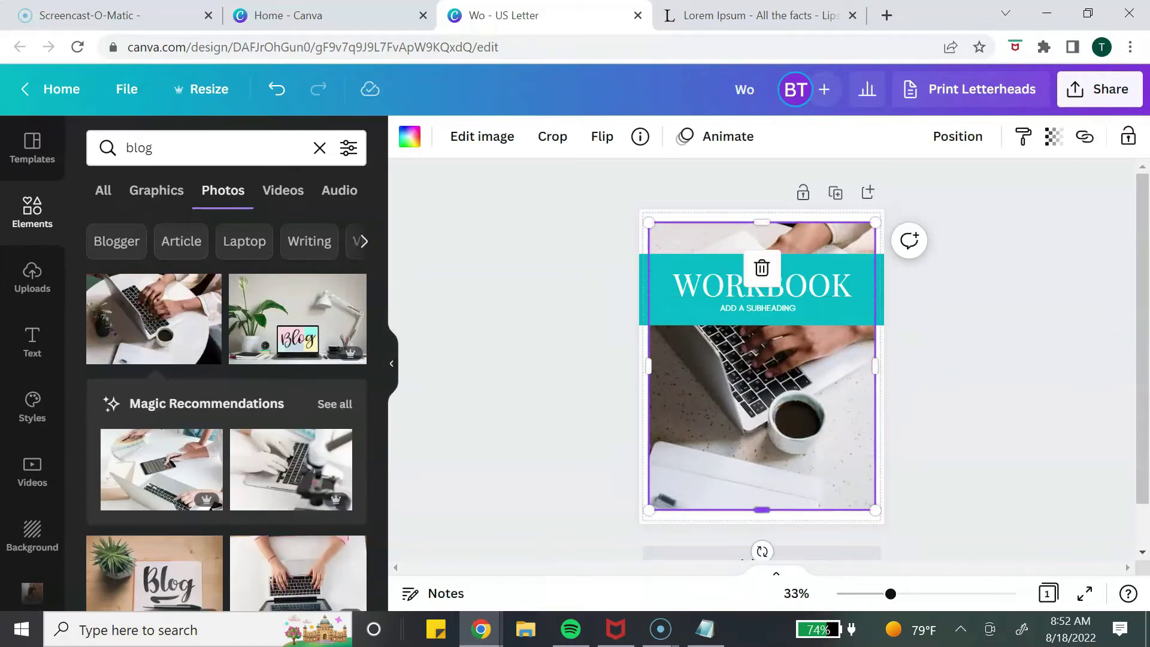
{"action": "left_click_drag", "start_coordinate": [762, 510], "coordinate": [762, 514]}
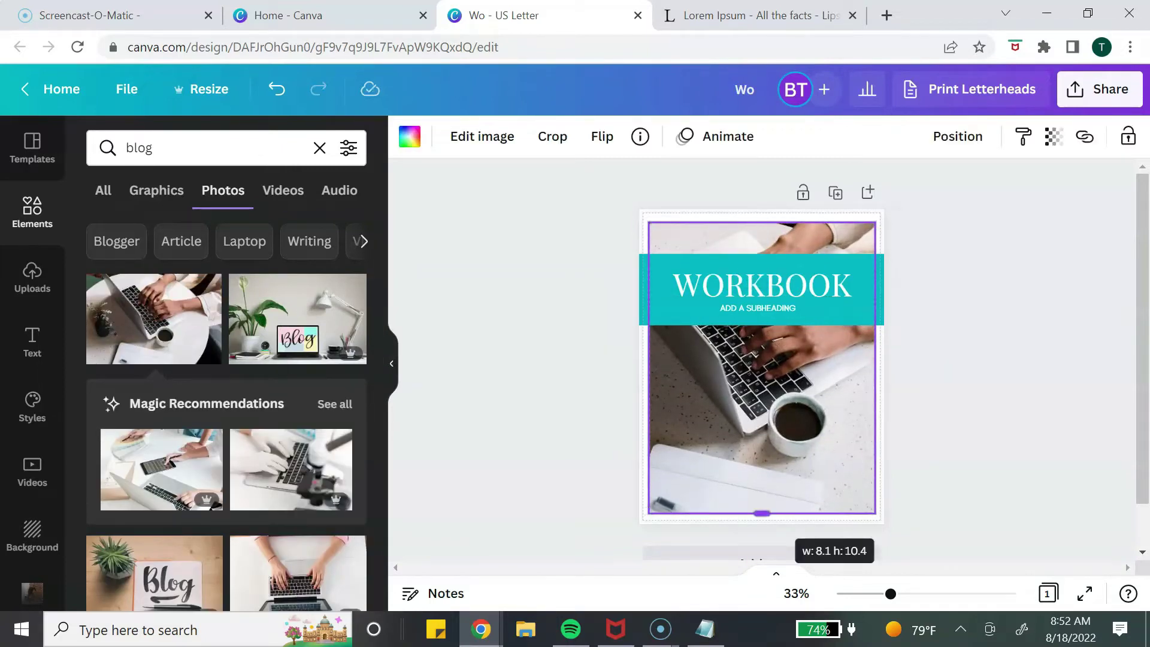
{"action": "left_click", "coordinate": [962, 406]}
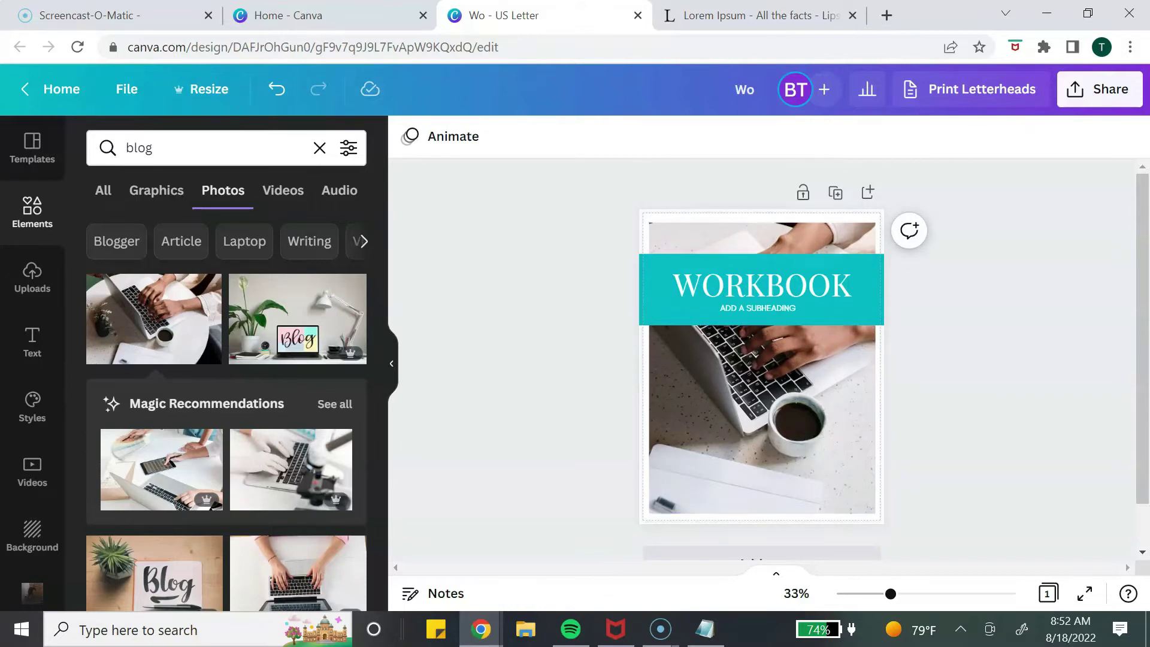
Step: Add a second page with a wide rectangle near its upper edge and color the rectangle the banner's turquoise
{"action": "scroll", "coordinate": [767, 360], "scroll_direction": "down", "scroll_amount": 2}
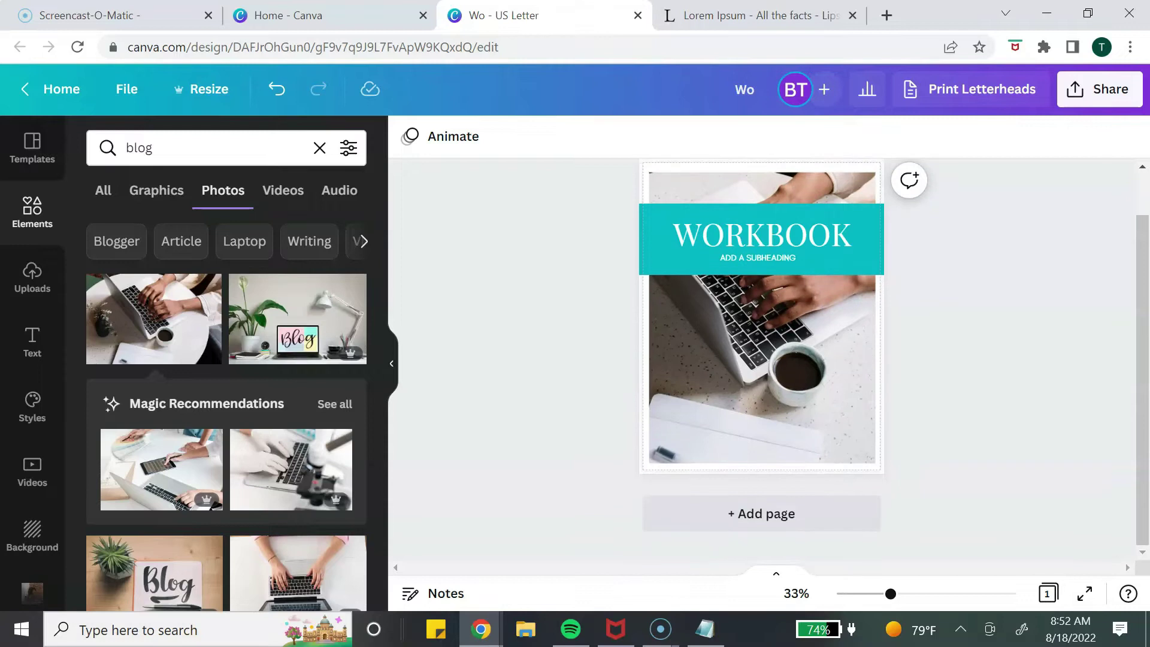
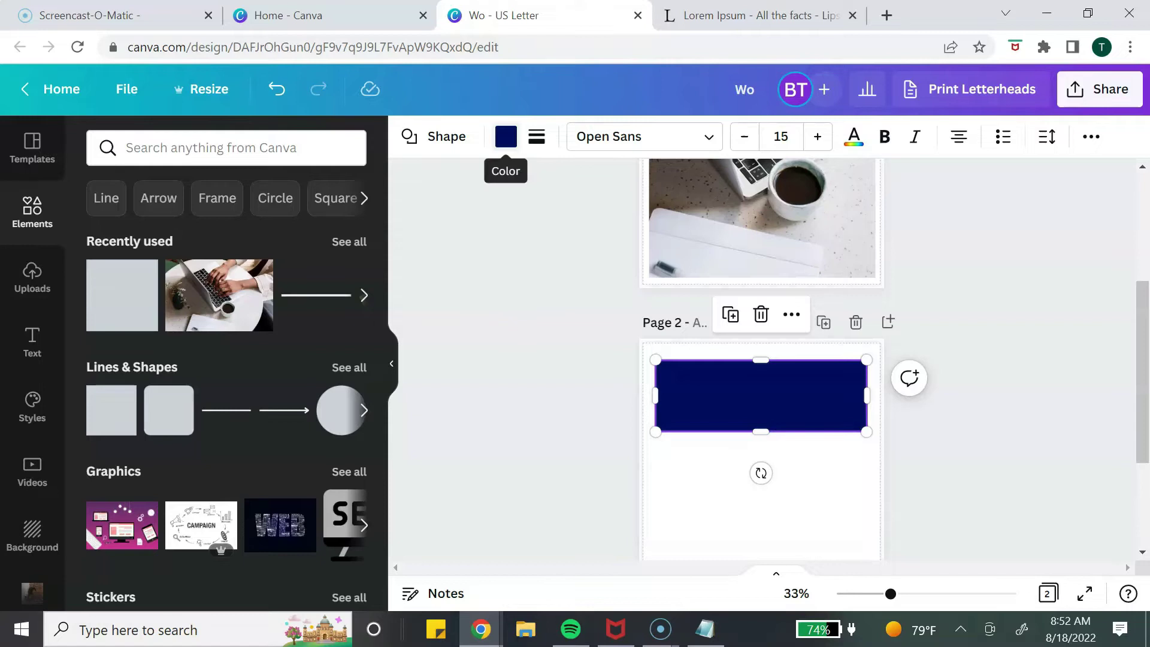
{"action": "left_click", "coordinate": [250, 230]}
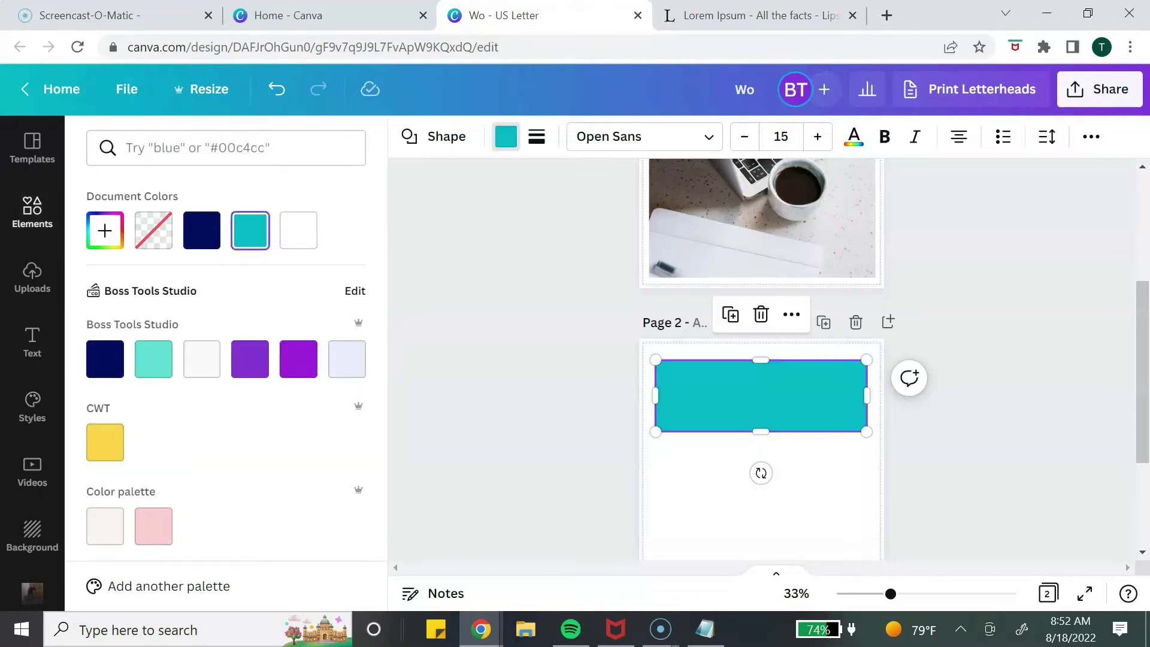
{"action": "left_click", "coordinate": [807, 467]}
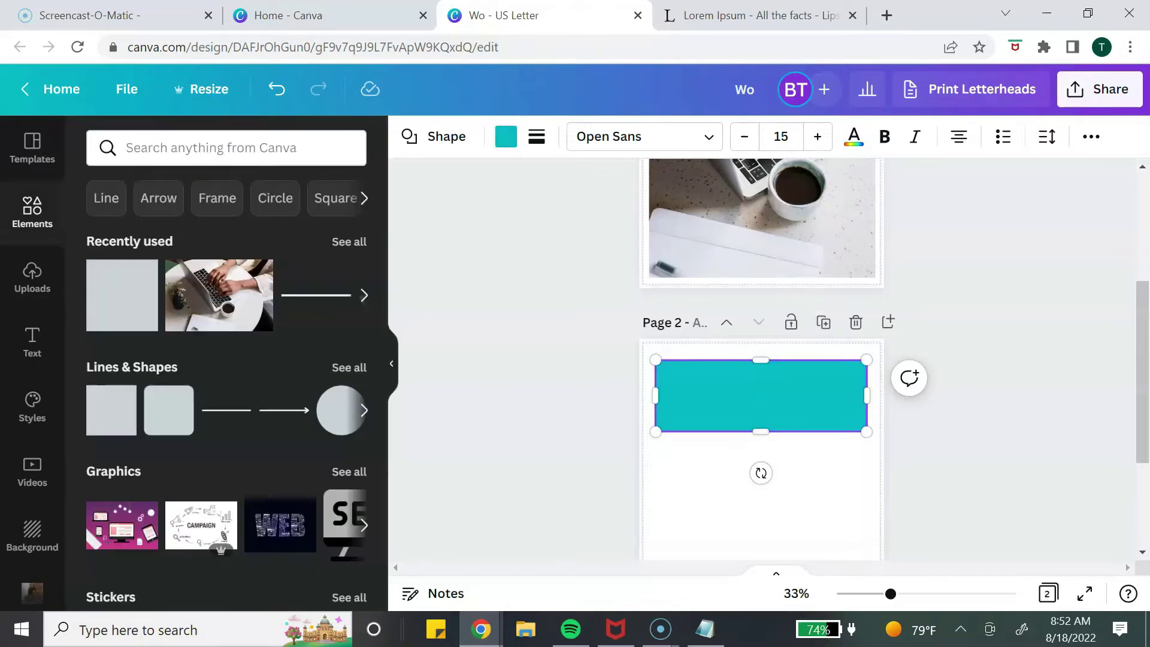
{"action": "key", "text": "Escape"}
Step: Copy the WORKBOOK heading from page 1 and paste it onto the turquoise rectangle on page 2
{"action": "scroll", "coordinate": [761, 359], "scroll_direction": "up", "scroll_amount": 4}
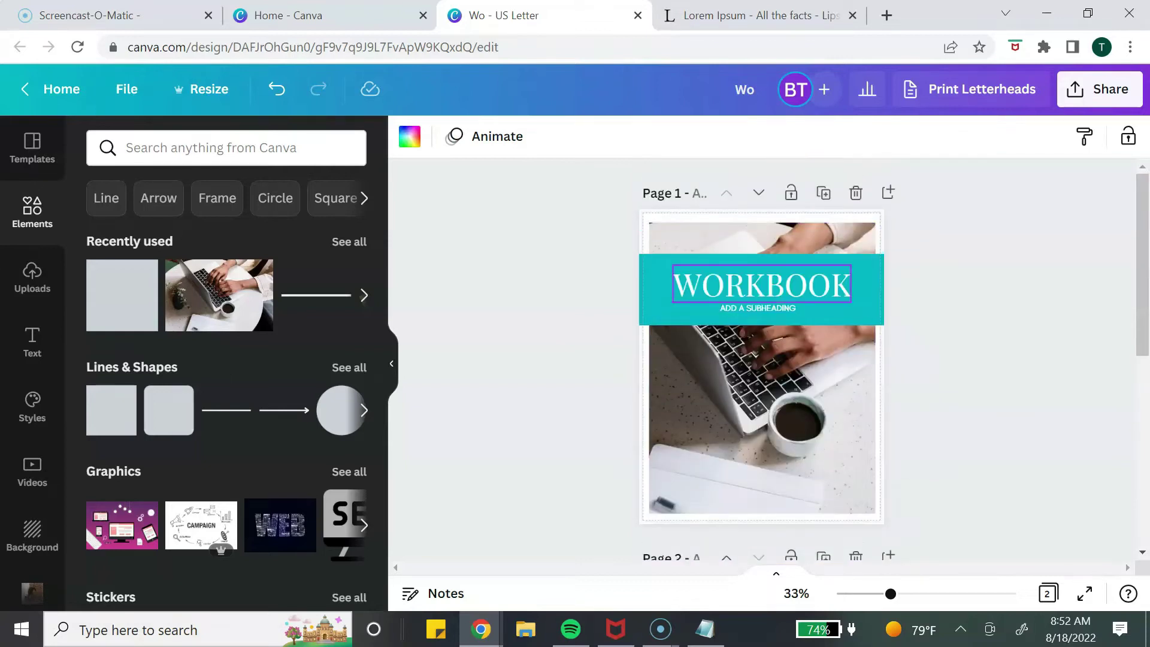
{"action": "right_click", "coordinate": [818, 284]}
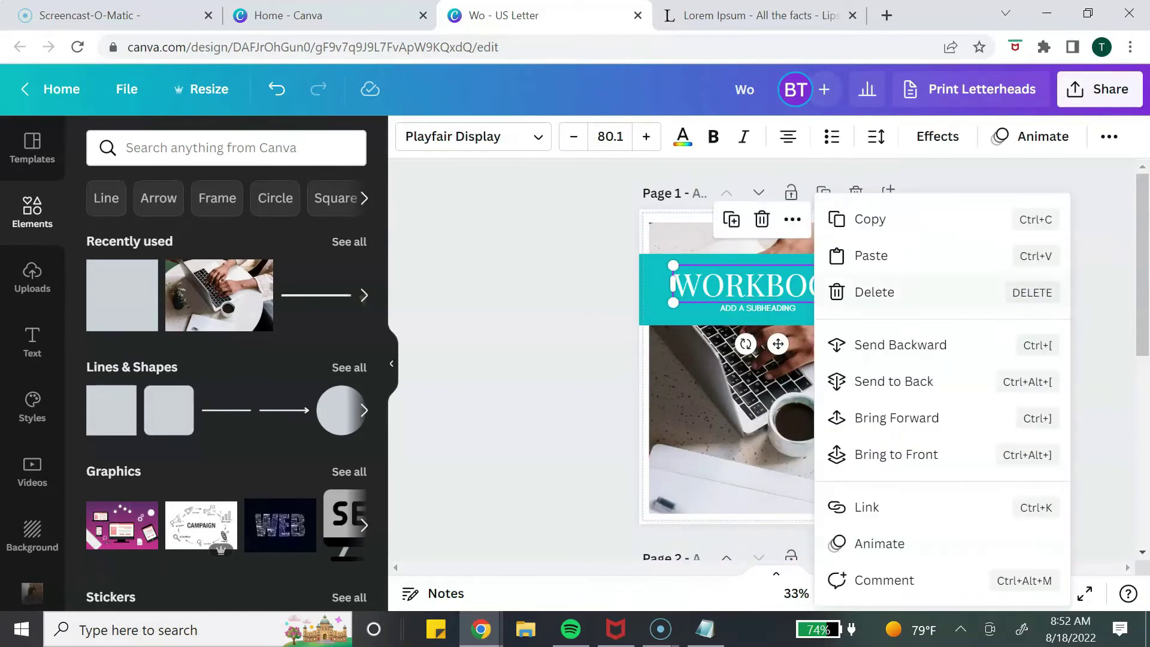
{"action": "left_click", "coordinate": [872, 218]}
{"action": "scroll", "coordinate": [872, 218], "scroll_direction": "down", "scroll_amount": 1}
{"action": "scroll", "coordinate": [761, 359], "scroll_direction": "down", "scroll_amount": 2}
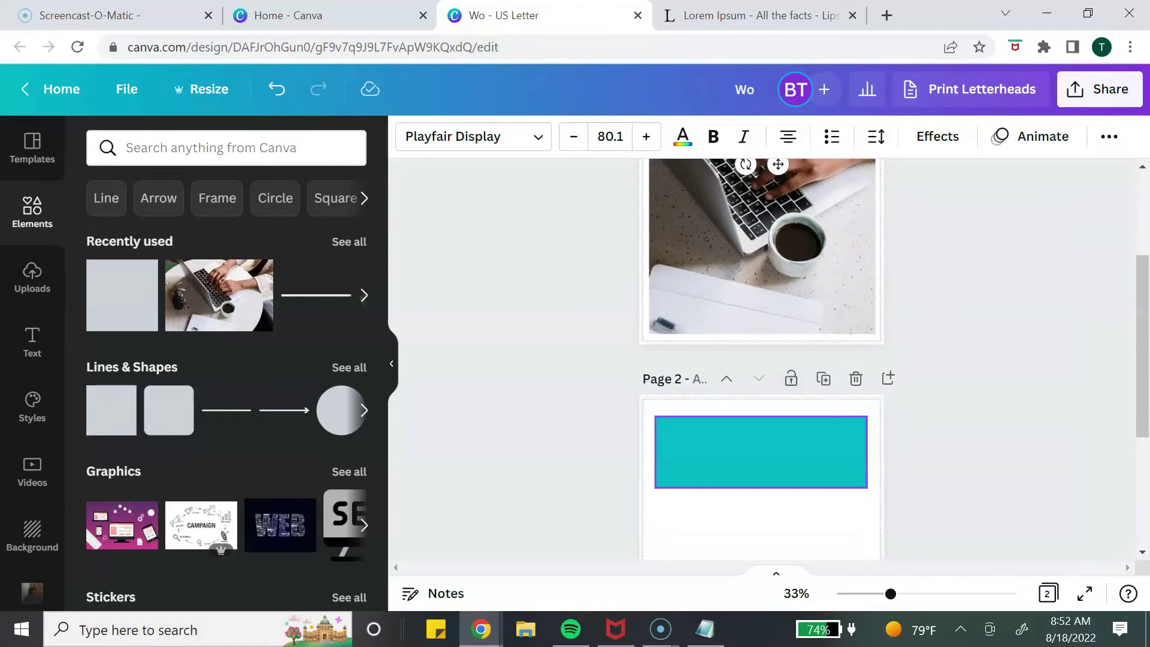
{"action": "right_click", "coordinate": [764, 449]}
{"action": "left_click", "coordinate": [797, 365]}
{"action": "left_click_drag", "start_coordinate": [764, 471], "coordinate": [765, 454]}
Step: Change the pasted heading on page 2 to WORKSHEET and place it in the upper part of the rectangle
{"action": "key", "text": "Delete"}
{"action": "key", "text": "Delete"}
{"action": "key", "text": "Delete"}
{"action": "key", "text": "Delete"}
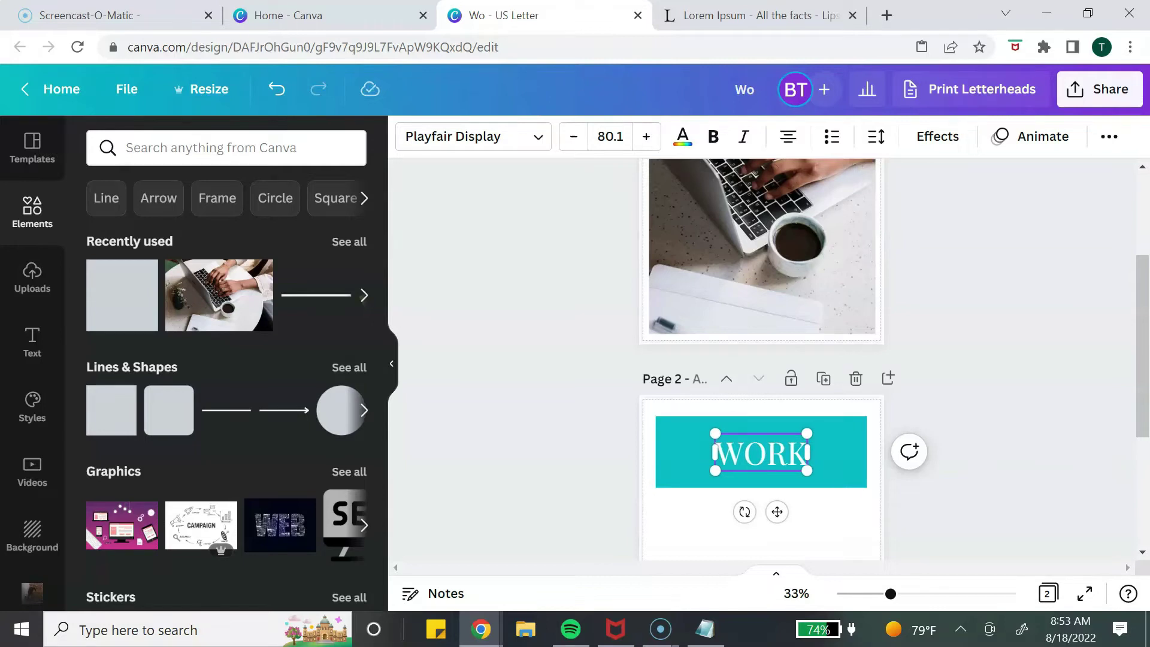
{"action": "type", "text": "SHEET"}
{"action": "key", "text": "Escape"}
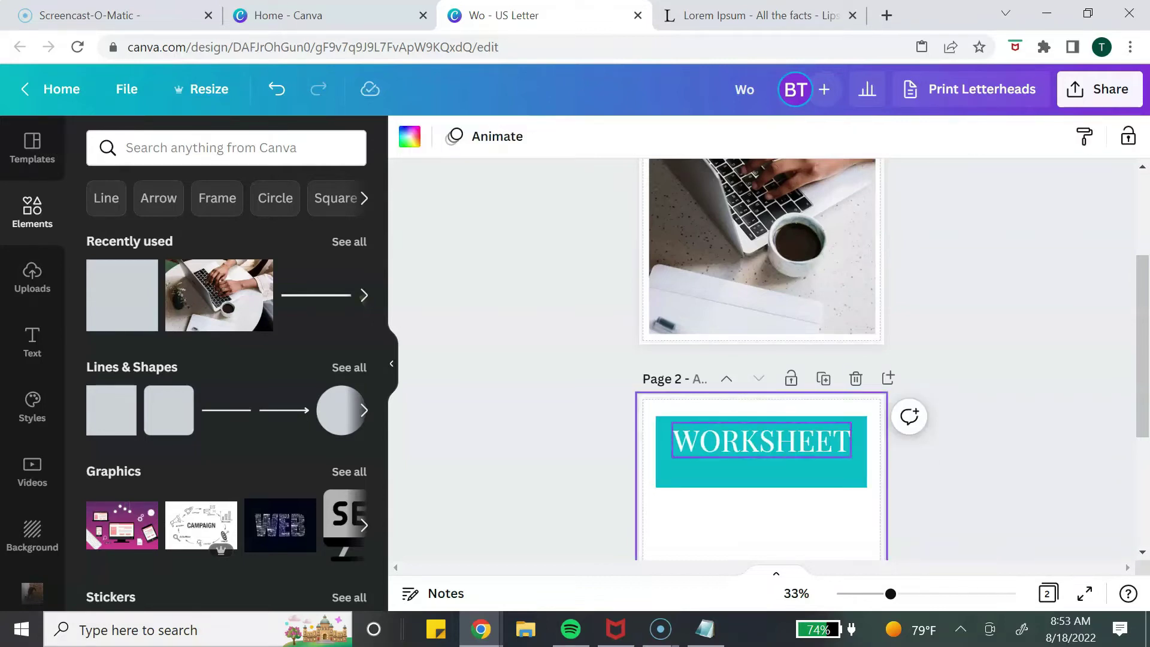
Step: Duplicate the page 1 subheading and move the copy below the WORKSHEET heading on page 2
{"action": "scroll", "coordinate": [758, 307], "scroll_direction": "up", "scroll_amount": 3}
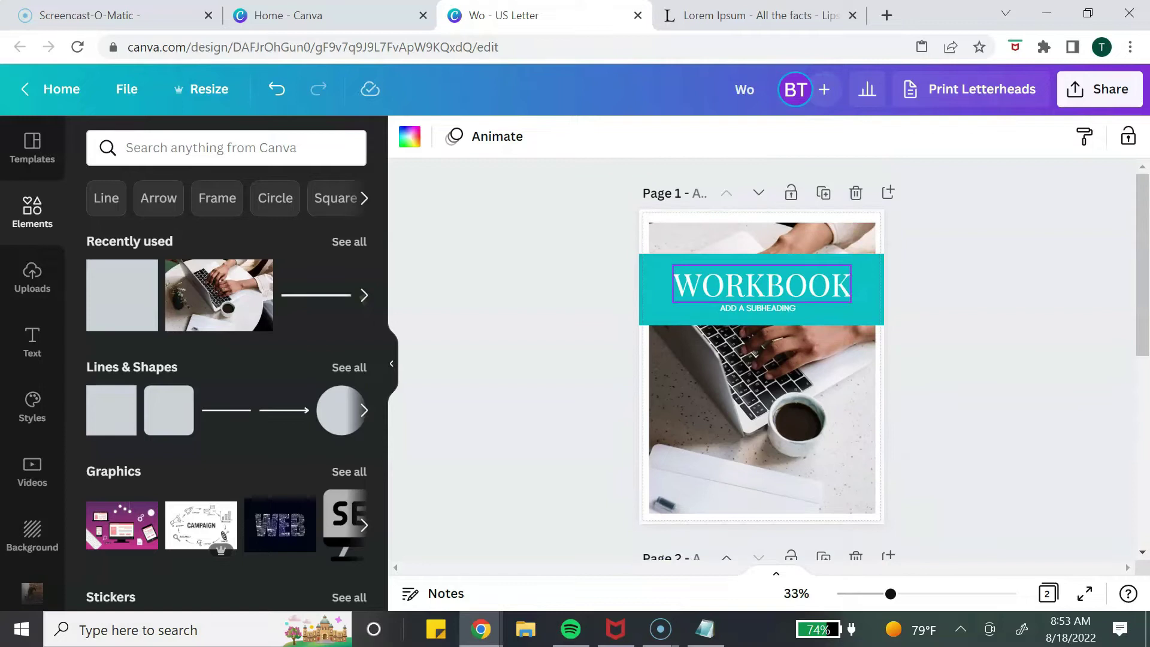
{"action": "left_click", "coordinate": [758, 307]}
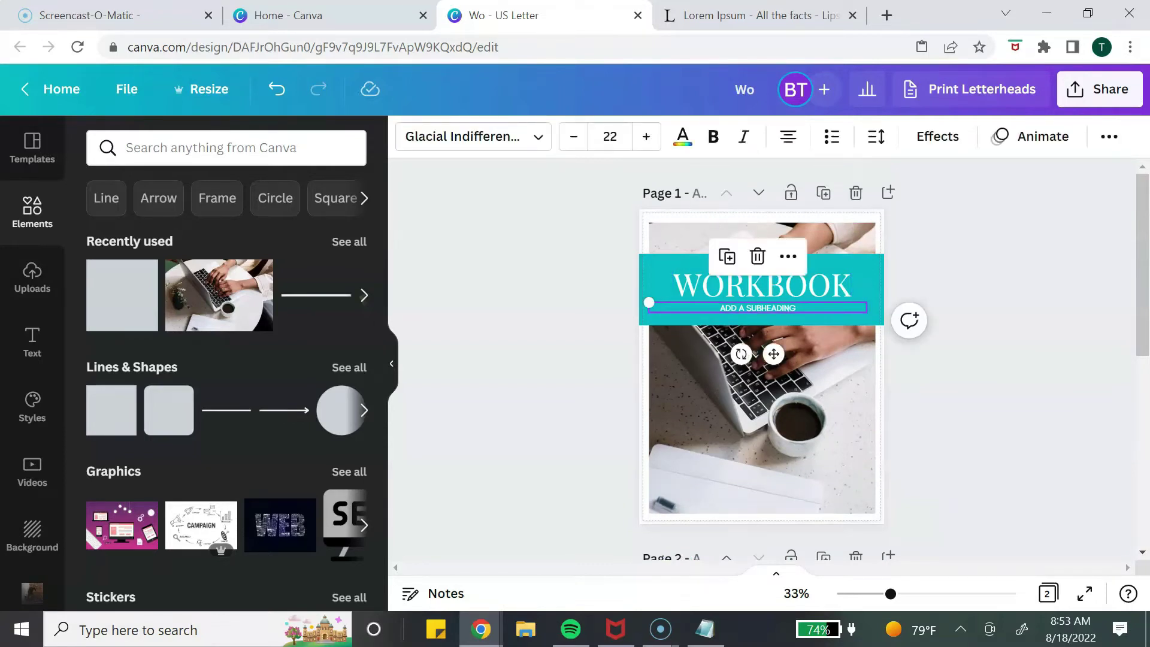
{"action": "scroll", "coordinate": [760, 360], "scroll_direction": "down", "scroll_amount": 2}
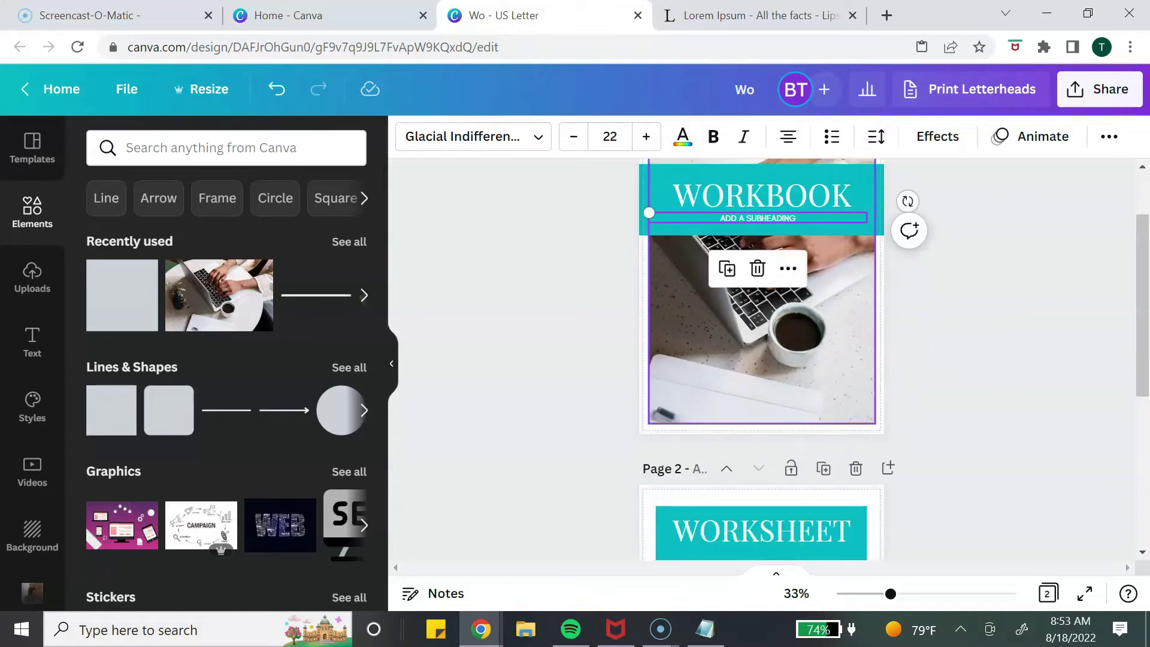
{"action": "scroll", "coordinate": [761, 359], "scroll_direction": "down", "scroll_amount": 2}
{"action": "left_click", "coordinate": [709, 460]}
{"action": "scroll", "coordinate": [708, 360], "scroll_direction": "down", "scroll_amount": 1}
{"action": "scroll", "coordinate": [758, 300], "scroll_direction": "up", "scroll_amount": 2}
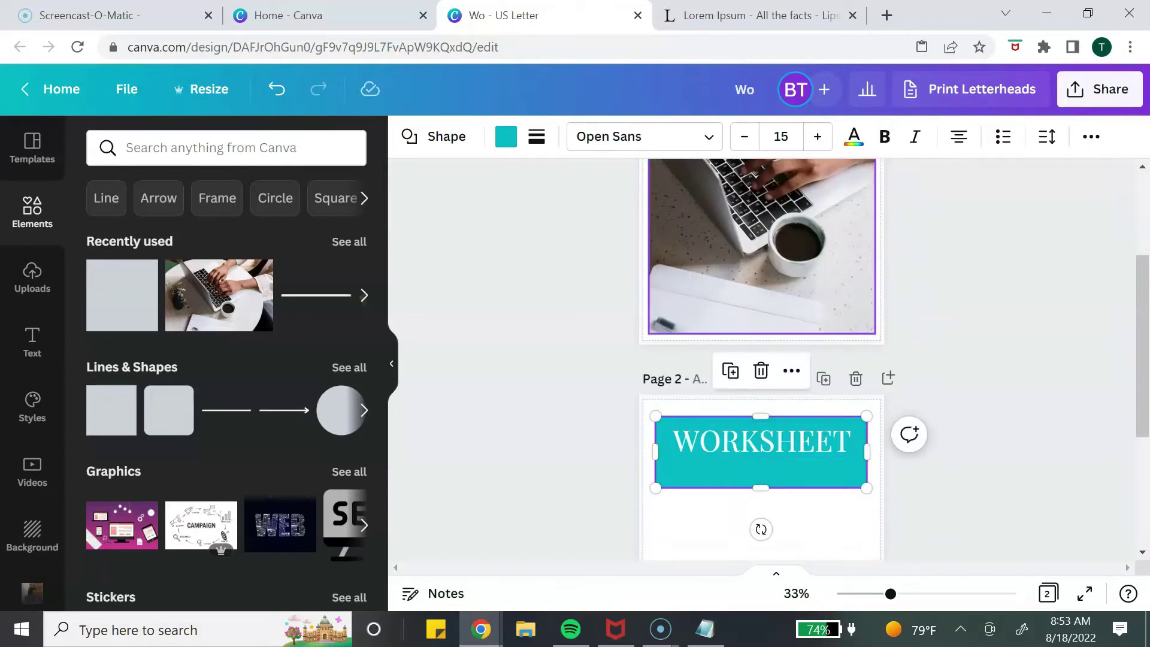
{"action": "left_click", "coordinate": [758, 217]}
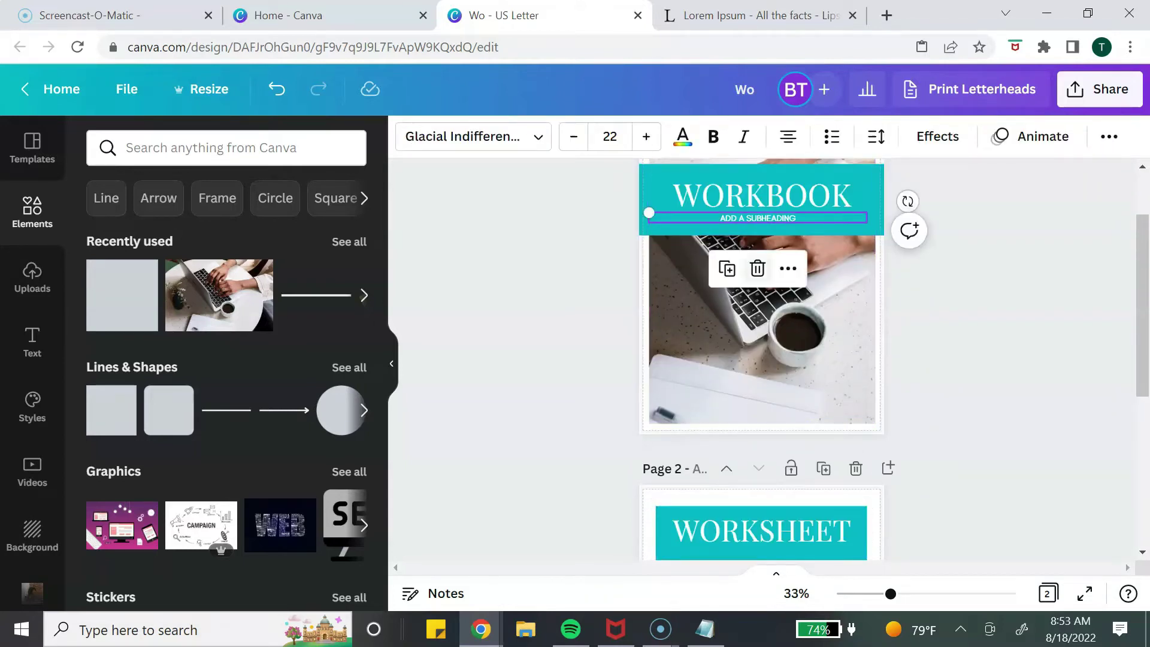
{"action": "left_click", "coordinate": [727, 269]}
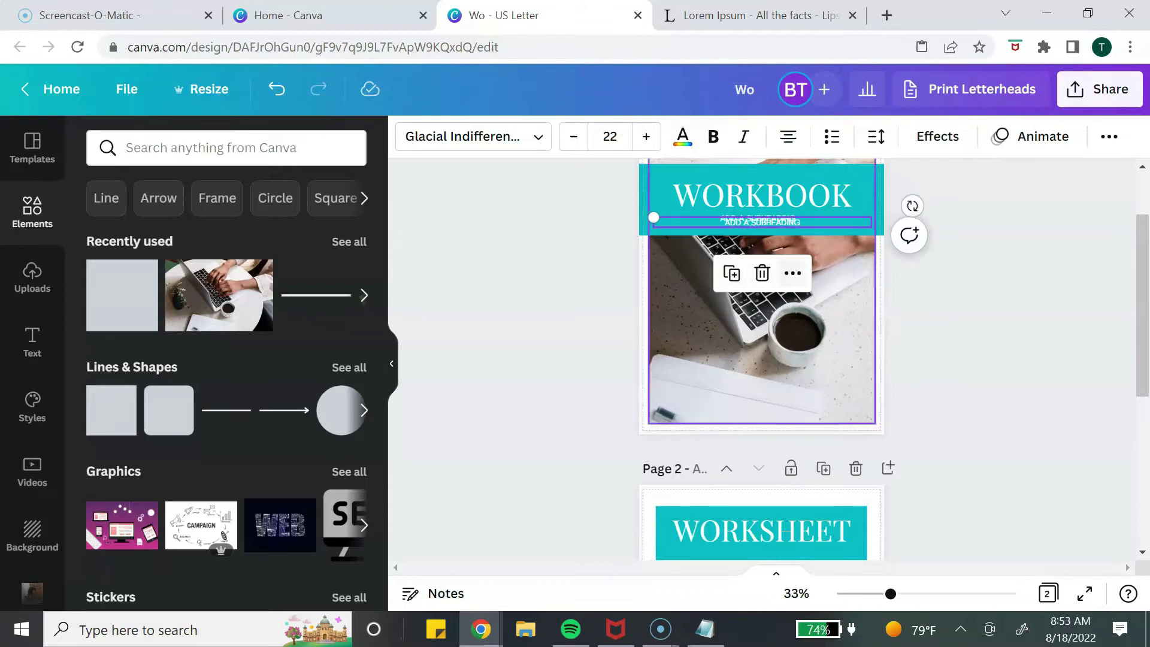
{"action": "left_click_drag", "start_coordinate": [759, 223], "coordinate": [762, 572]}
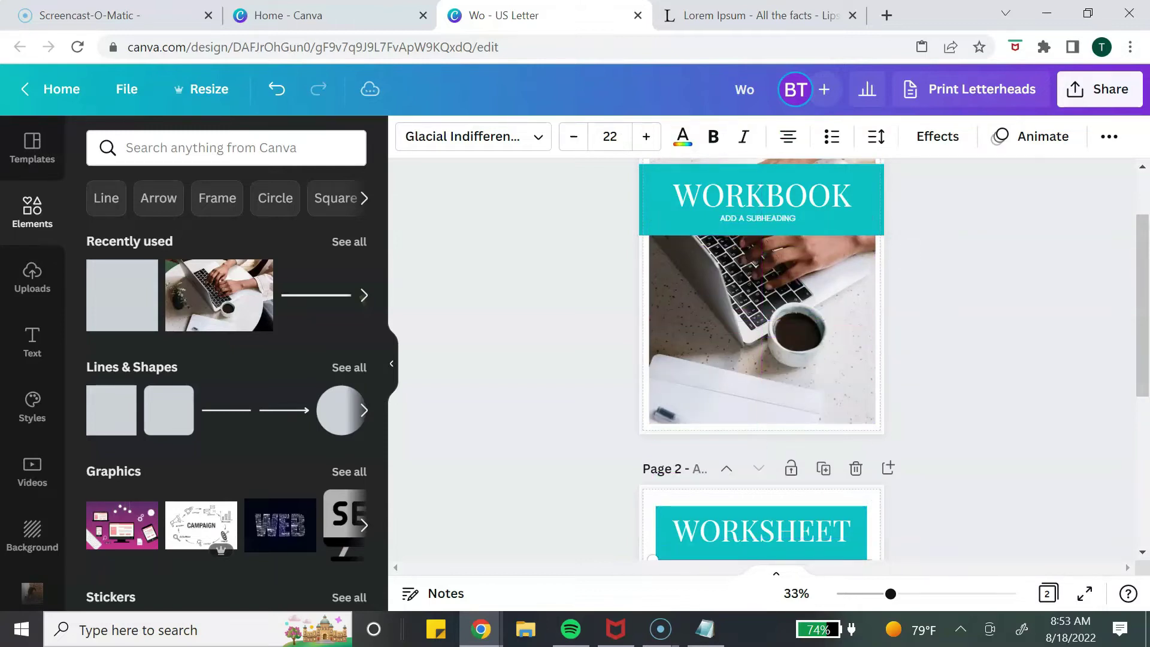
{"action": "scroll", "coordinate": [761, 533], "scroll_direction": "down", "scroll_amount": 1}
Step: Replace the page 2 subheading with the "imply dummy text of the printing and typesetting industry" placeholder passage copied from the open Notepad file
{"action": "left_click", "coordinate": [761, 476]}
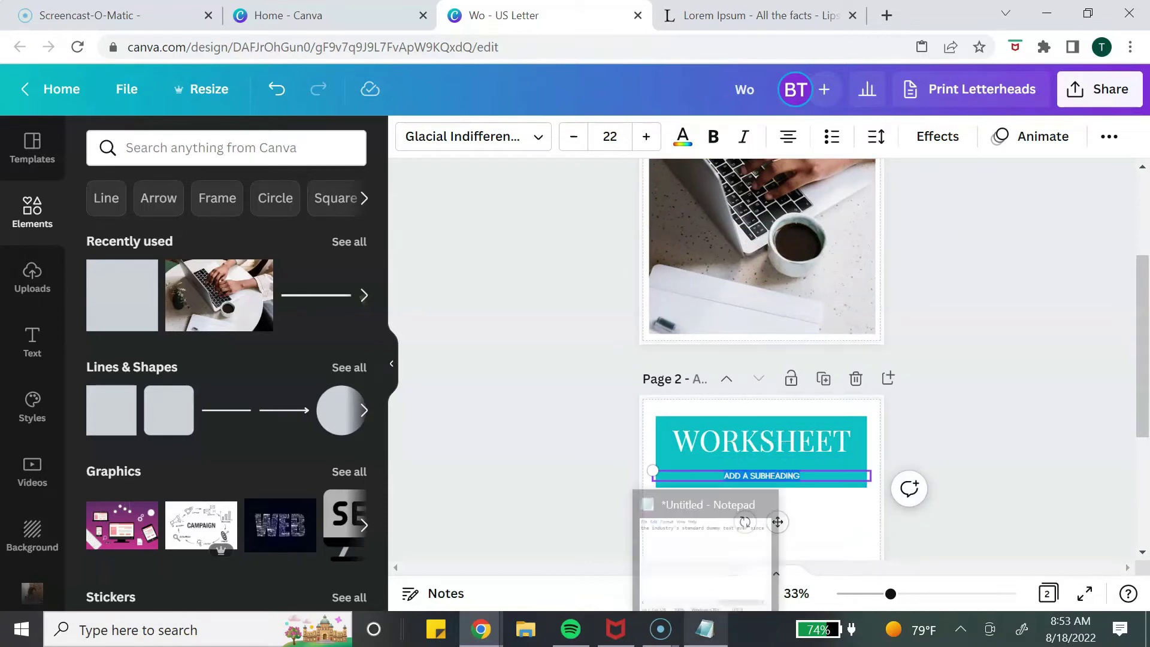
{"action": "left_click", "coordinate": [705, 629]}
{"action": "left_click_drag", "start_coordinate": [533, 306], "coordinate": [677, 306]}
{"action": "left_click", "coordinate": [612, 306]}
{"action": "key", "text": "shift+Home"}
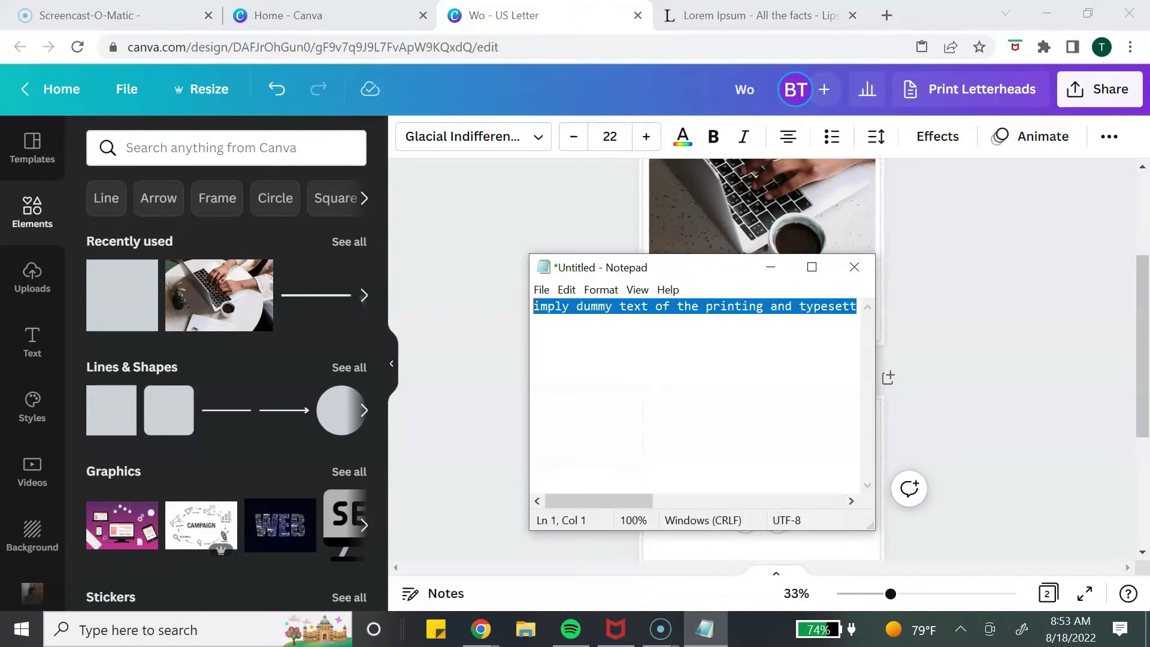
{"action": "key", "text": "ctrl+c"}
{"action": "key", "text": "alt+Tab"}
{"action": "key", "text": "ctrl+v"}
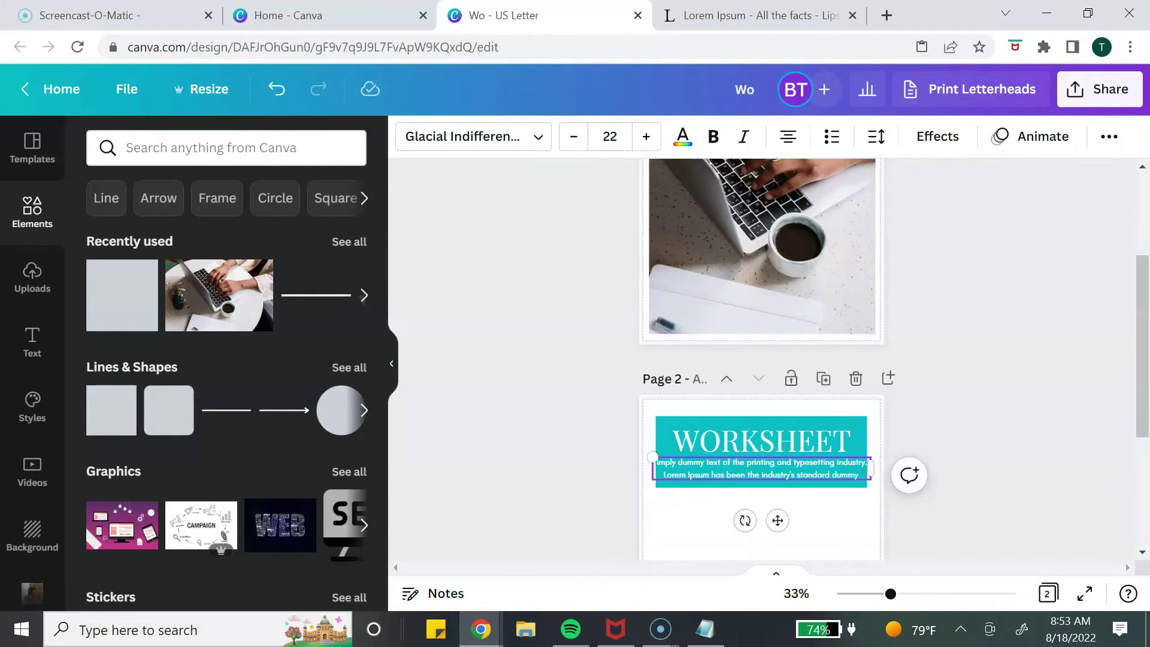
Step: Set the placeholder text's line spacing to 1.21 and shrink its text box to fit inside the turquoise rectangle
{"action": "left_click", "coordinate": [876, 137]}
{"action": "left_click_drag", "start_coordinate": [988, 267], "coordinate": [968, 267]}
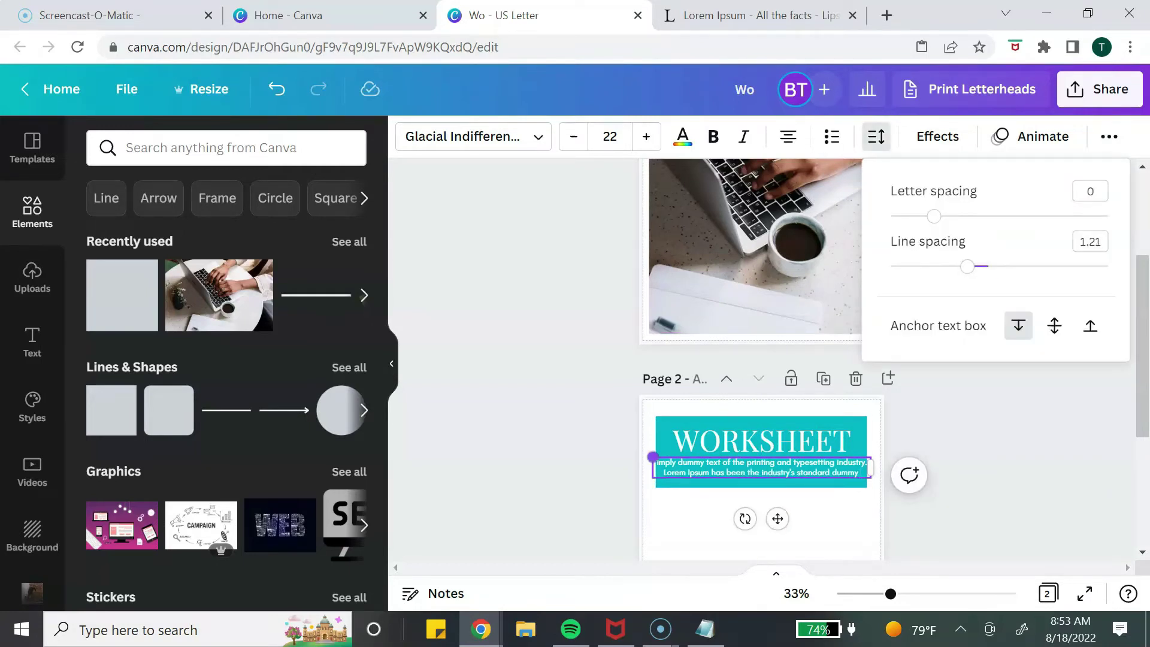
{"action": "left_click", "coordinate": [653, 457]}
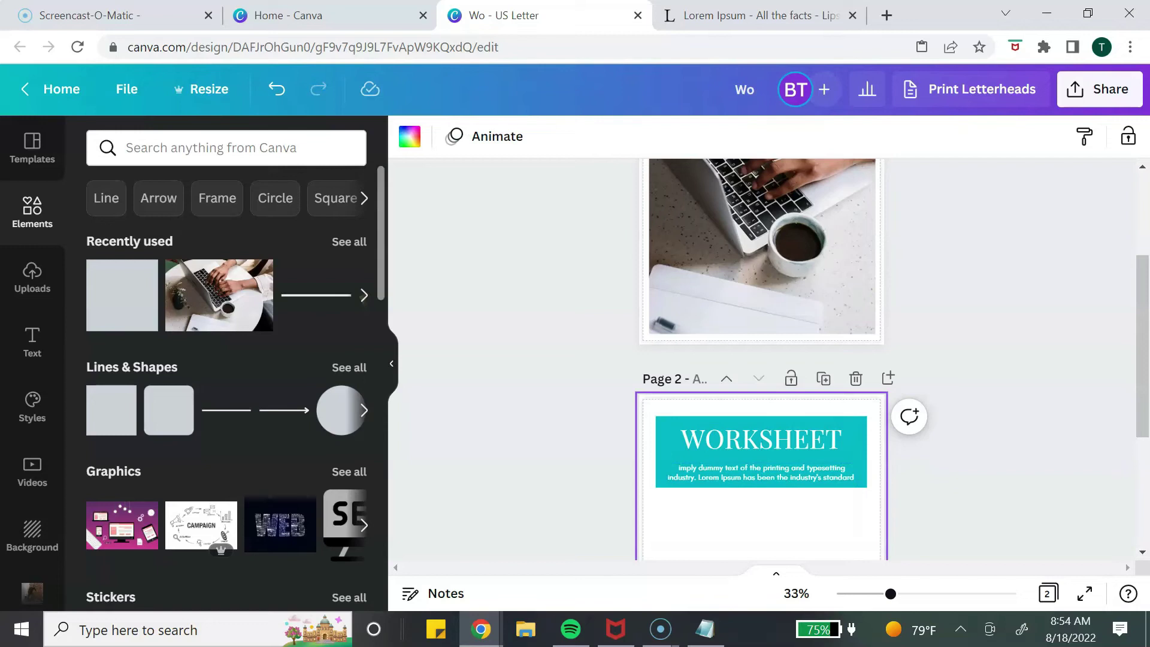
Step: Add a horizontal line between the WORKSHEET heading and the placeholder text on page 2 and color it white
{"action": "key", "text": "l"}
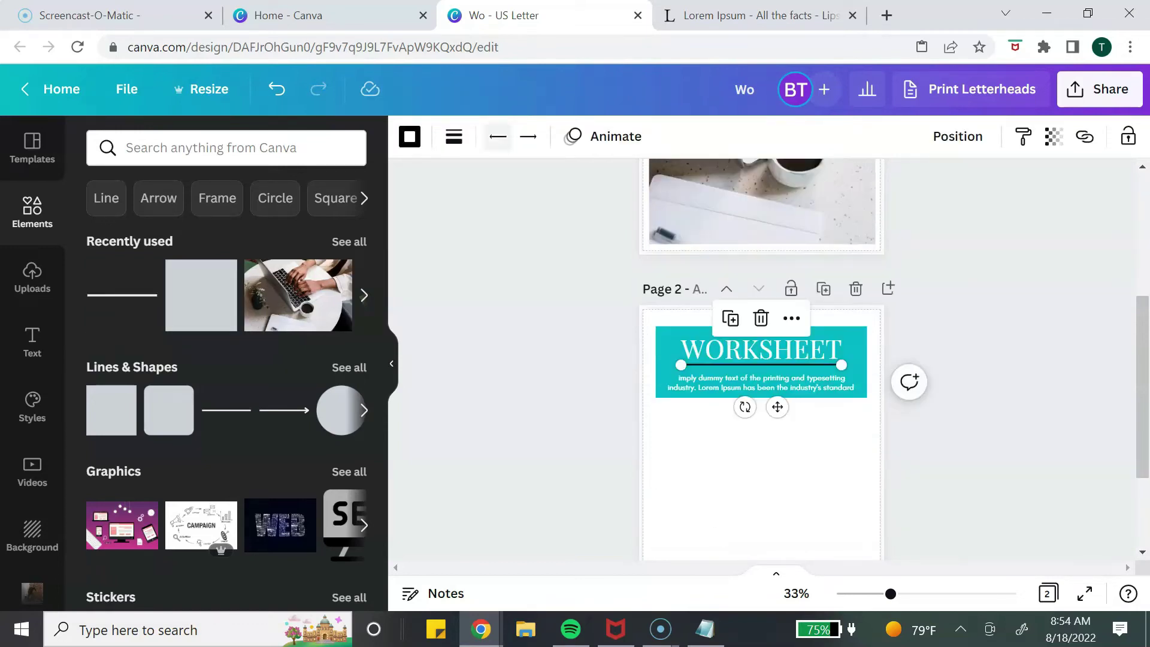
{"action": "left_click", "coordinate": [410, 136]}
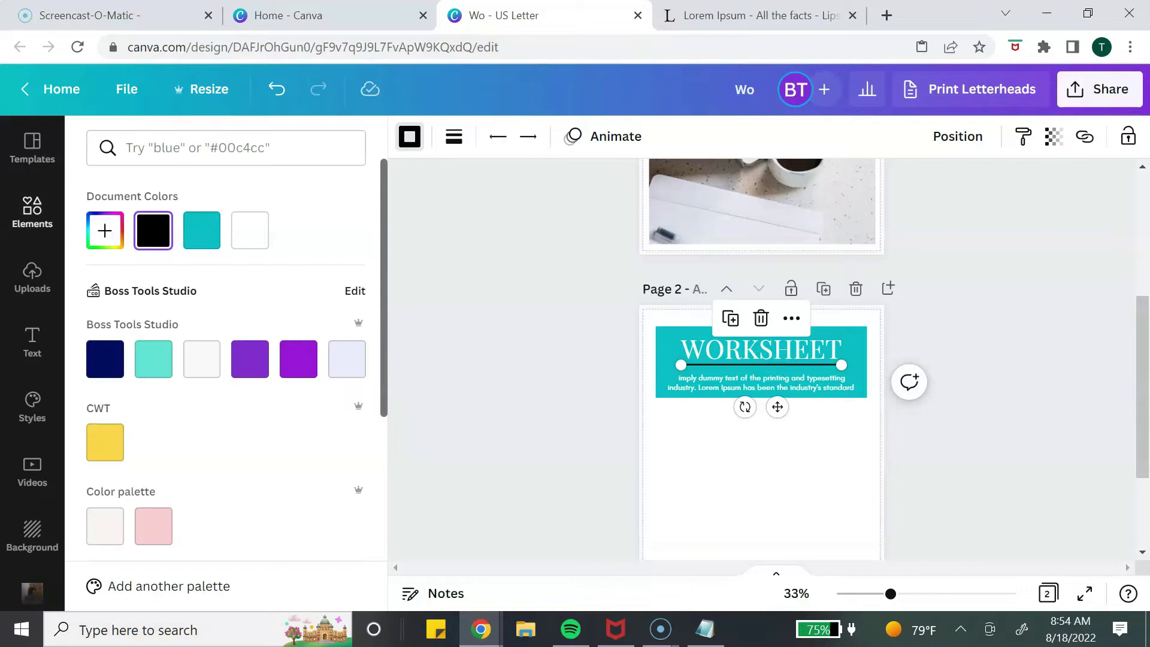
{"action": "left_click", "coordinate": [250, 230]}
{"action": "left_click", "coordinate": [453, 136]}
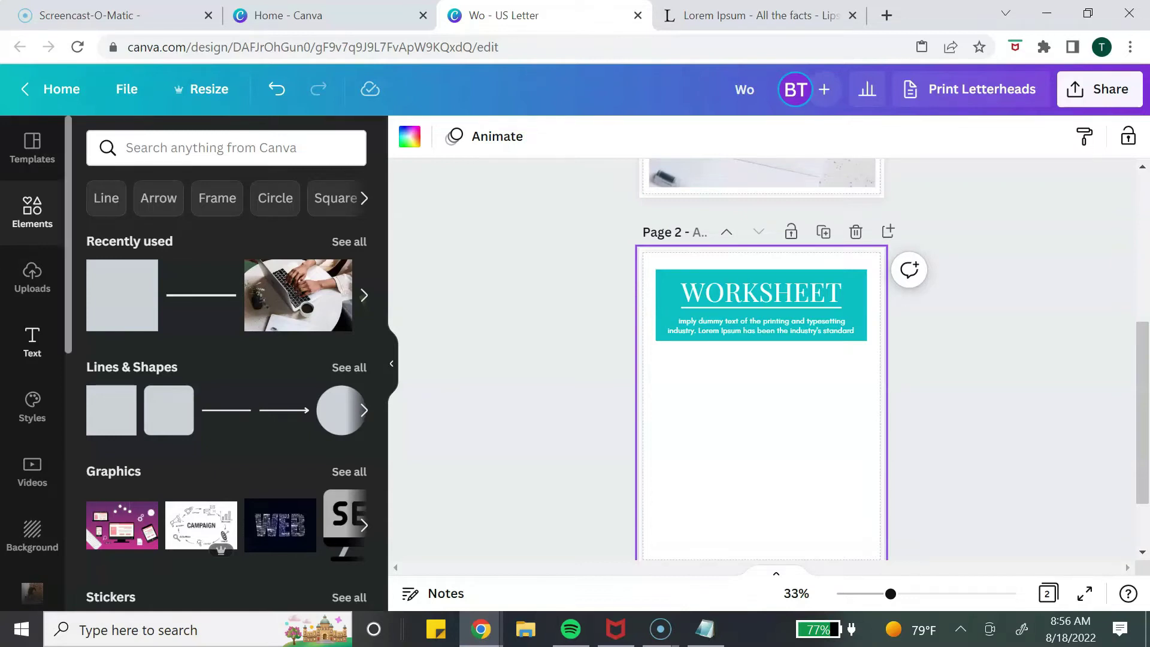
Step: Add a body text reading "Question 1" and place it just below the left end of the turquoise header
{"action": "left_click", "coordinate": [31, 341]}
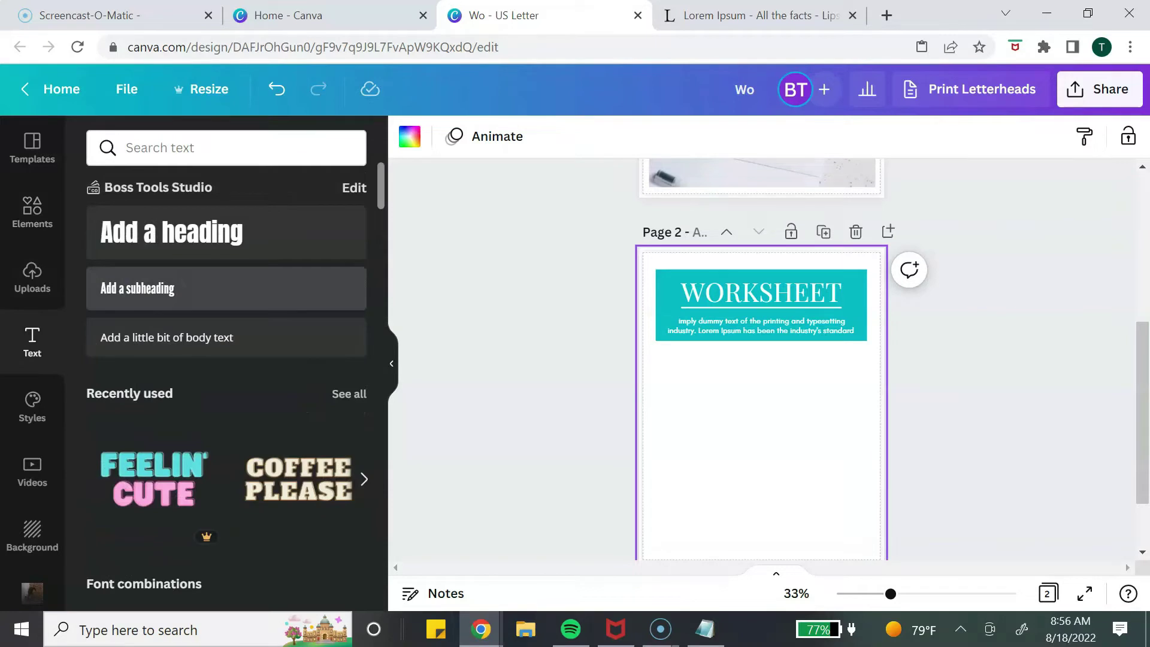
{"action": "left_click", "coordinate": [227, 338]}
{"action": "left_click_drag", "start_coordinate": [732, 403], "coordinate": [694, 400]}
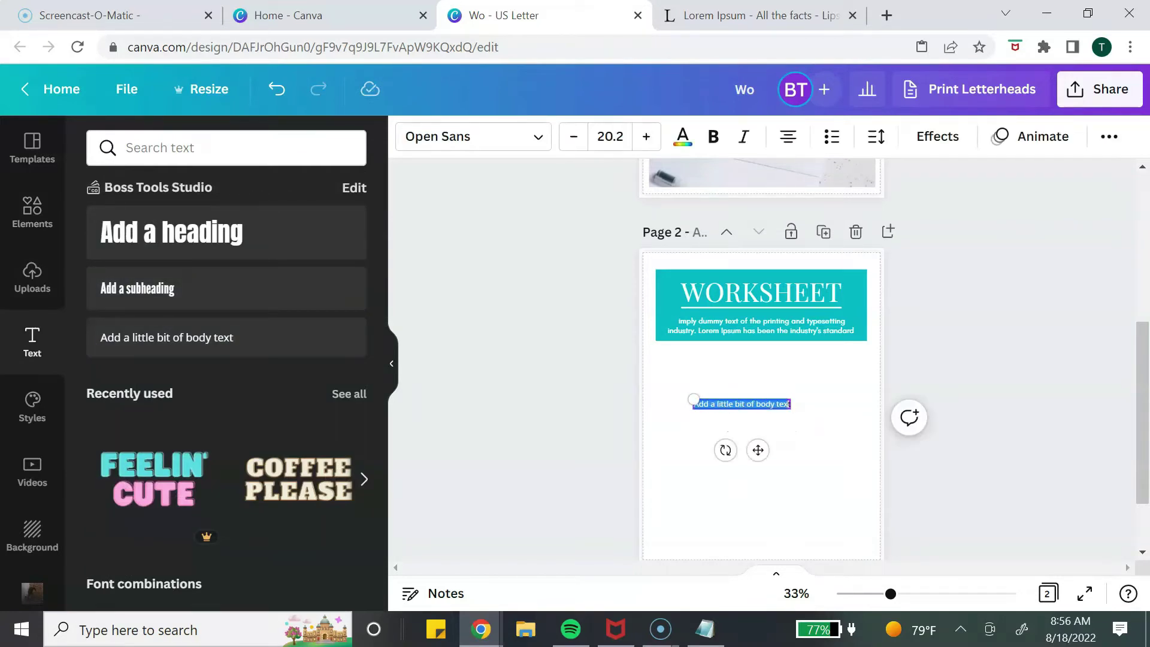
{"action": "type", "text": "Question 1"}
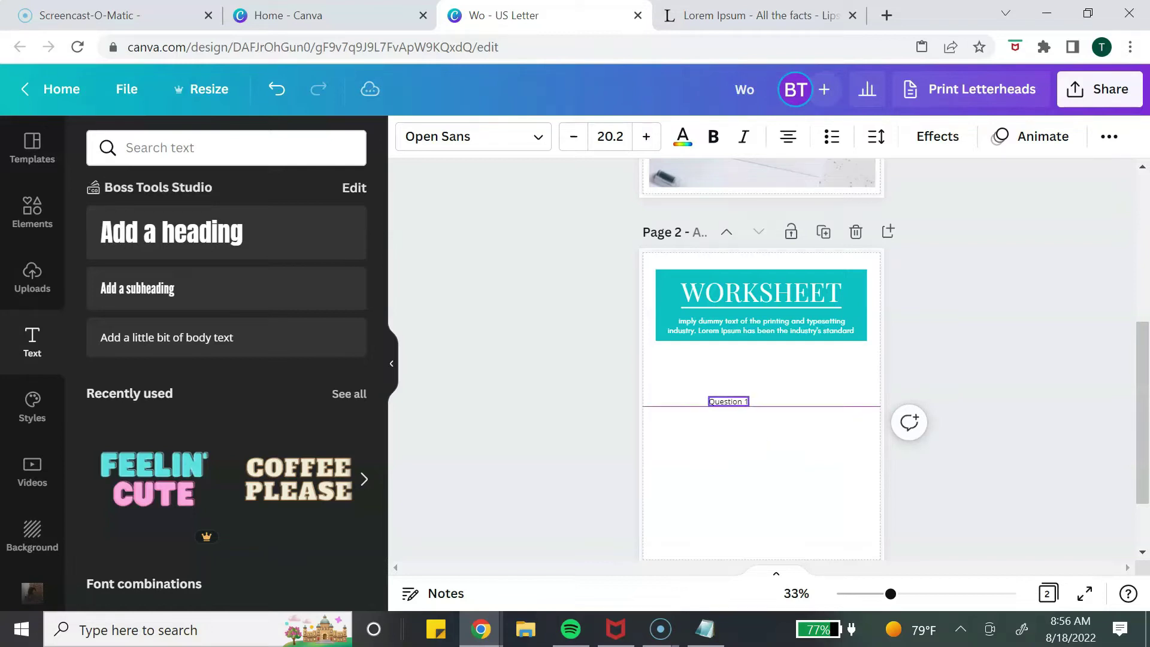
{"action": "left_click_drag", "start_coordinate": [729, 402], "coordinate": [661, 369]}
Step: Set the font of the Question 1 text to Playfair Display
{"action": "left_click", "coordinate": [473, 136]}
{"action": "left_click", "coordinate": [136, 270]}
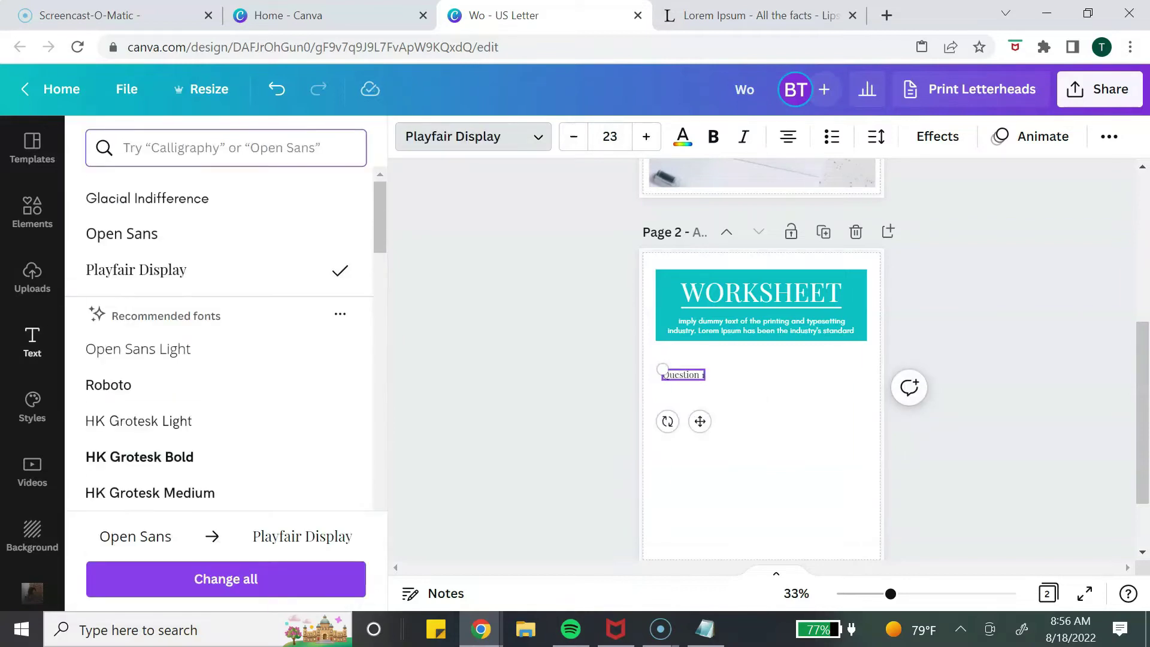
{"action": "left_click", "coordinate": [761, 443]}
Step: Add a rectangle, shrink it to a small label bar, and place it behind the Question 1 text
{"action": "left_click", "coordinate": [32, 212]}
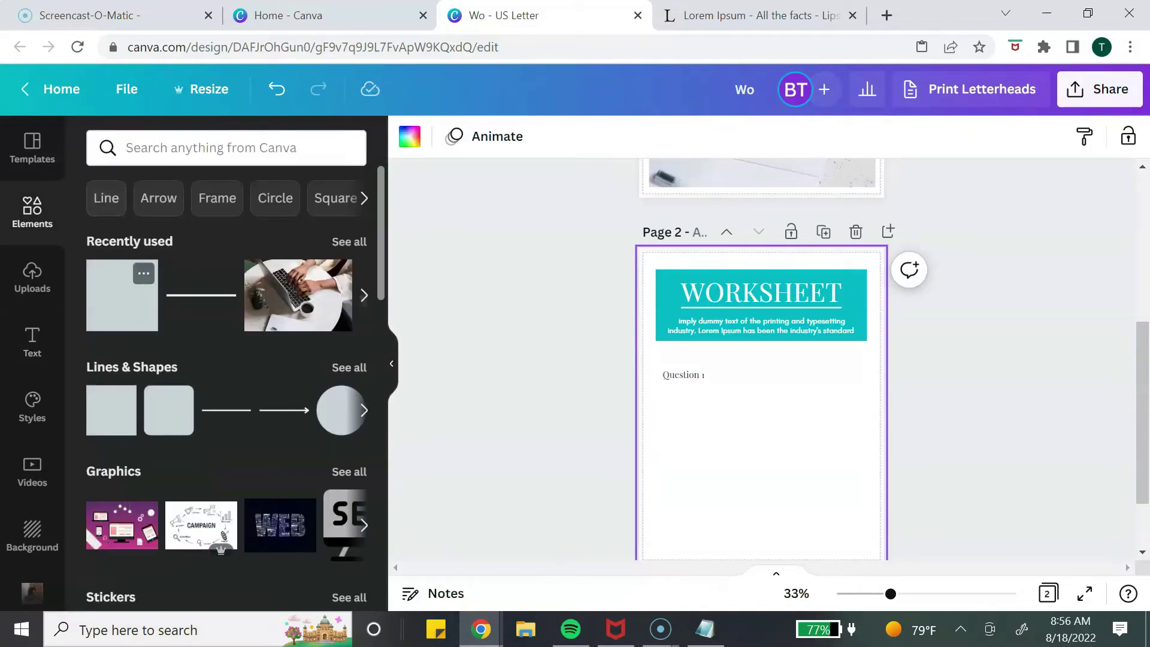
{"action": "left_click", "coordinate": [122, 295]}
{"action": "left_click", "coordinate": [683, 375]}
{"action": "left_click", "coordinate": [761, 406]}
{"action": "left_click_drag", "start_coordinate": [761, 370], "coordinate": [761, 427]}
{"action": "left_click_drag", "start_coordinate": [778, 482], "coordinate": [708, 424]}
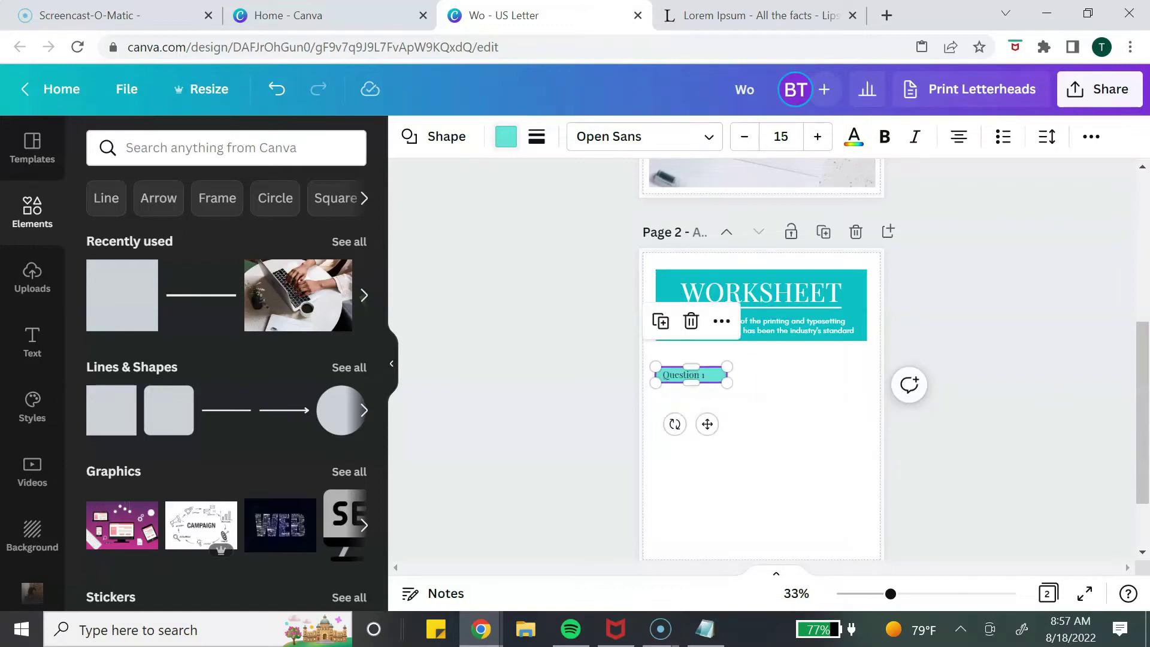
Step: Color the label bar the header's turquoise and the Question 1 text white
{"action": "left_click", "coordinate": [506, 137]}
{"action": "left_click", "coordinate": [250, 231]}
{"action": "left_click", "coordinate": [605, 383]}
{"action": "left_click", "coordinate": [716, 375]}
{"action": "left_click", "coordinate": [684, 375]}
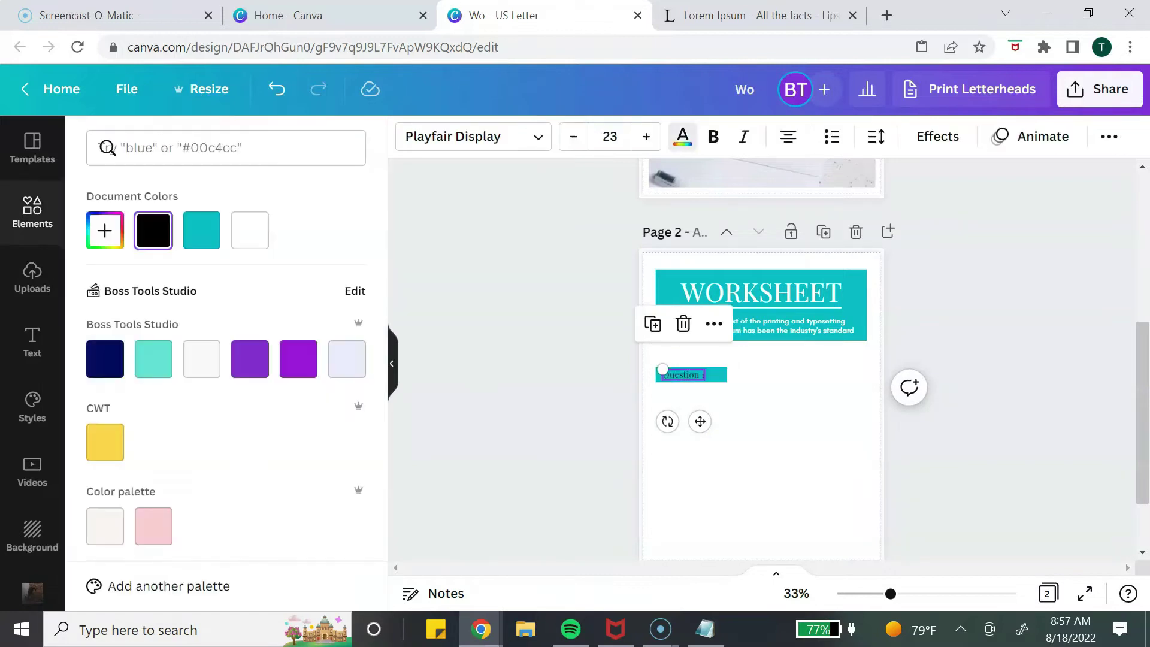
{"action": "left_click", "coordinate": [250, 231]}
{"action": "left_click", "coordinate": [761, 450]}
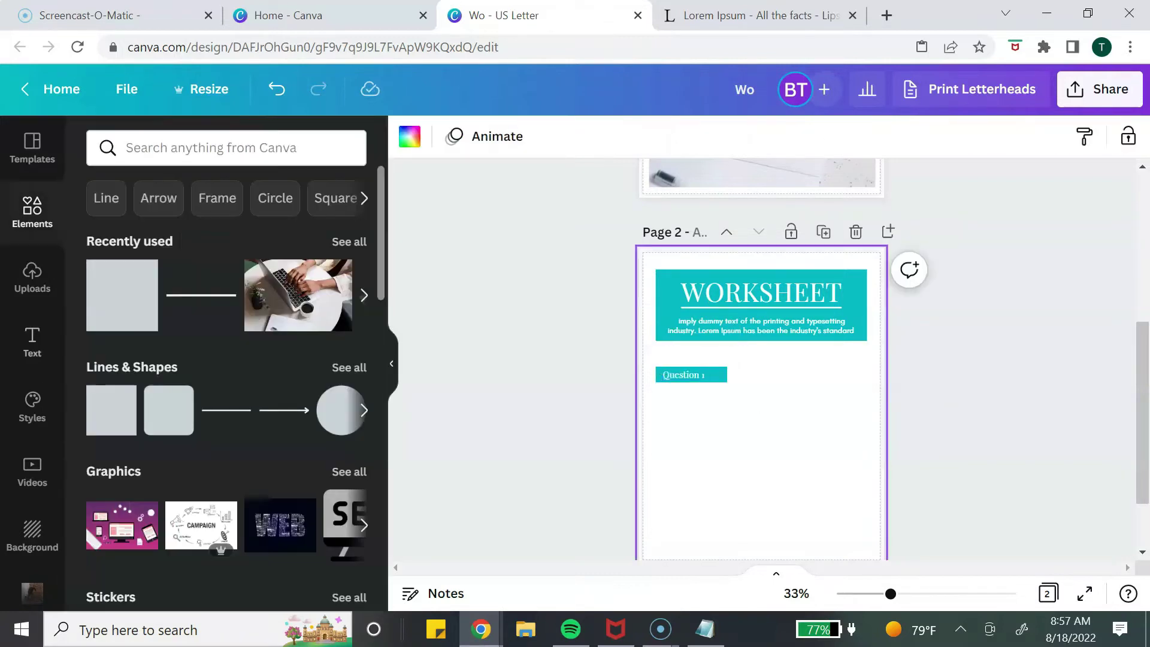
Step: Add another rectangle below the Question 1 label and stretch it into a wide answer box almost as wide as the header
{"action": "left_click", "coordinate": [123, 295]}
{"action": "left_click_drag", "start_coordinate": [762, 369], "coordinate": [656, 424]}
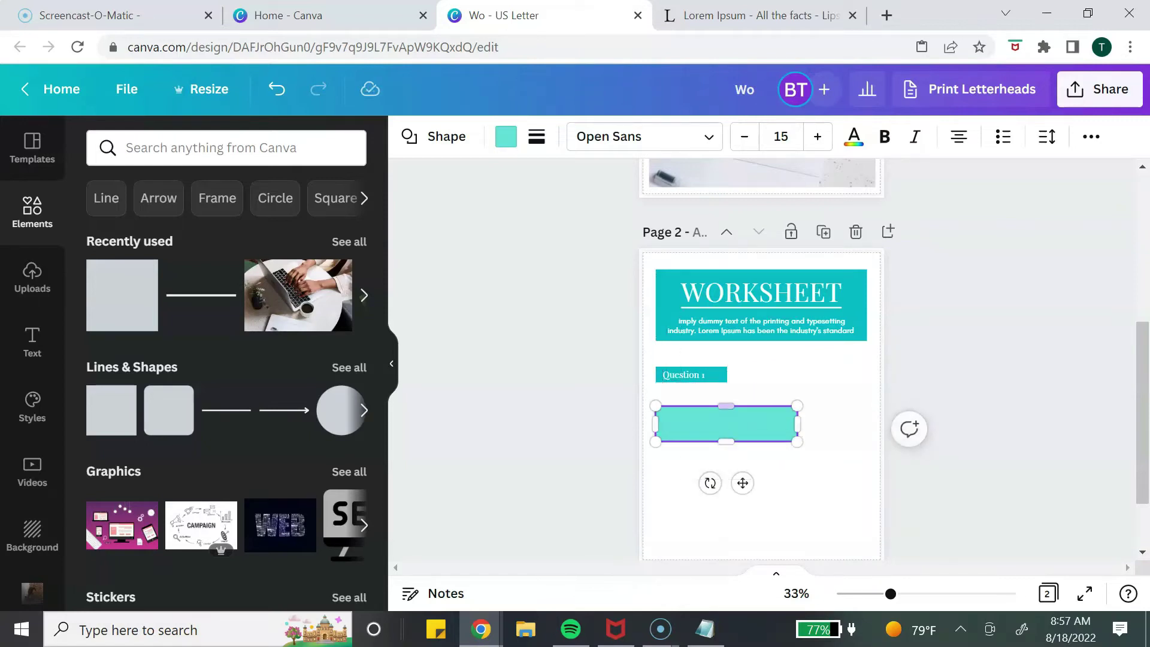
{"action": "left_click_drag", "start_coordinate": [797, 423], "coordinate": [857, 423]}
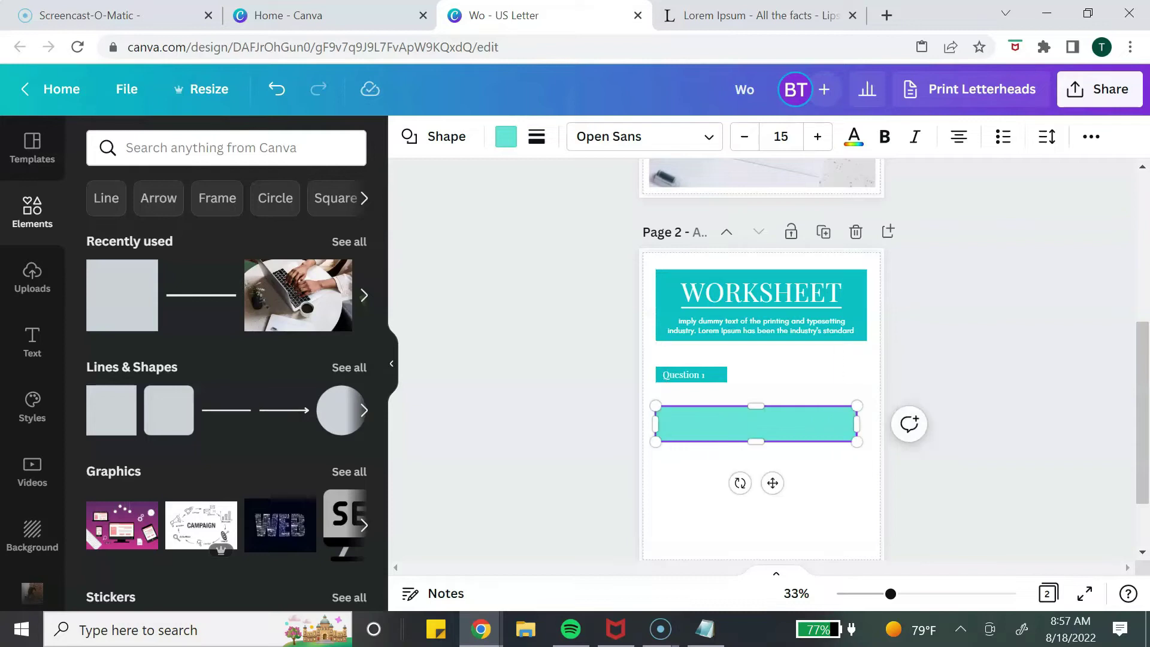
Step: Give the answer box a white fill and a solid turquoise border, and fit it directly under the Question 1 label
{"action": "left_click", "coordinate": [507, 136]}
{"action": "left_click", "coordinate": [346, 230]}
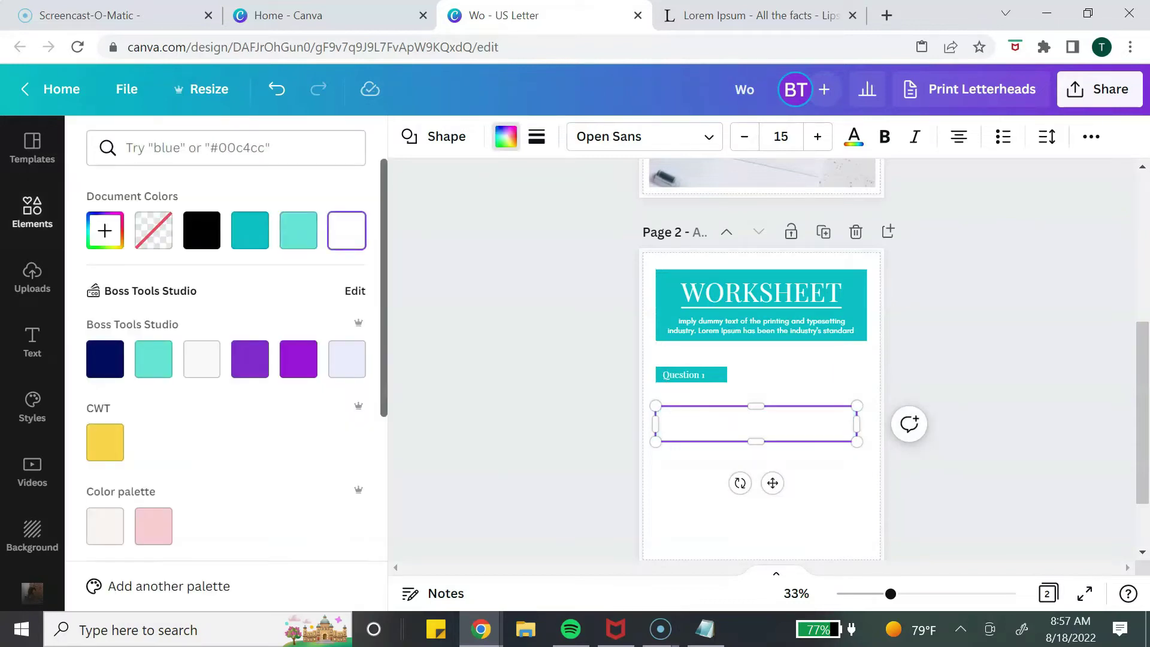
{"action": "left_click", "coordinate": [537, 136]}
{"action": "left_click", "coordinate": [623, 192]}
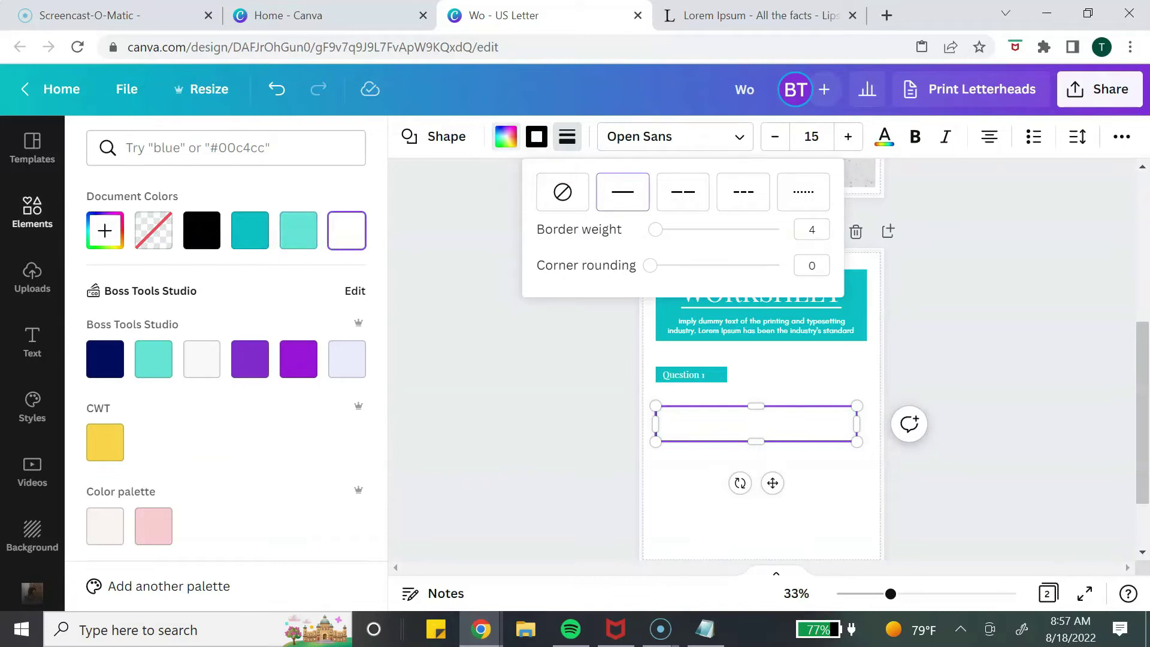
{"action": "left_click", "coordinate": [537, 136]}
{"action": "left_click", "coordinate": [201, 230]}
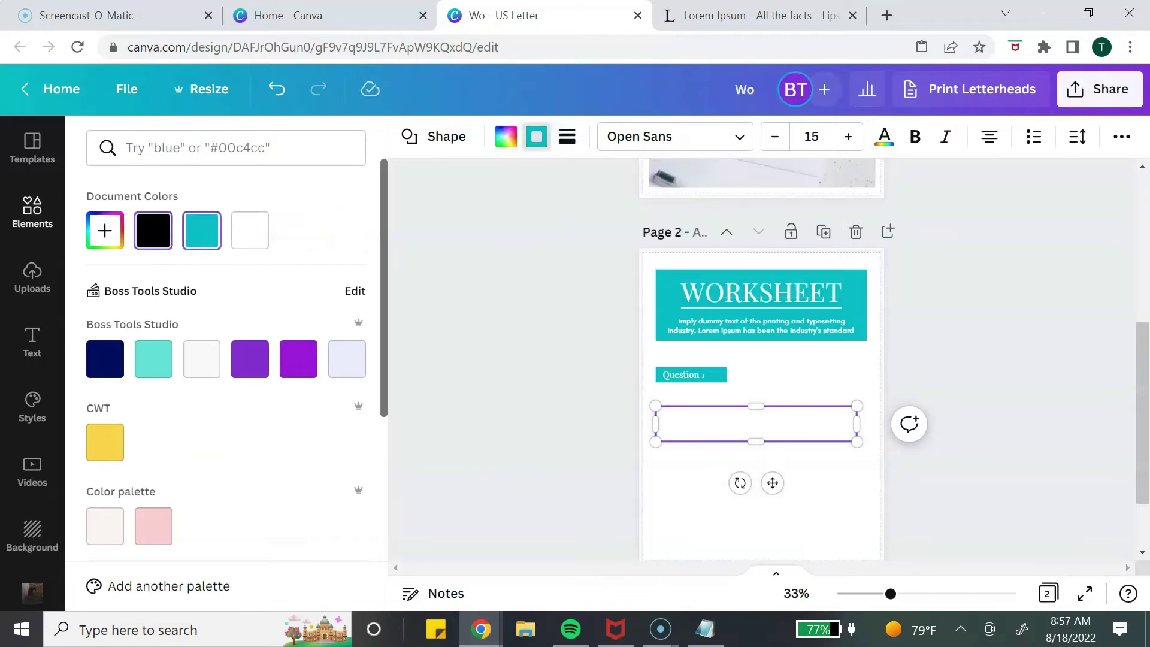
{"action": "left_click_drag", "start_coordinate": [756, 424], "coordinate": [756, 406]}
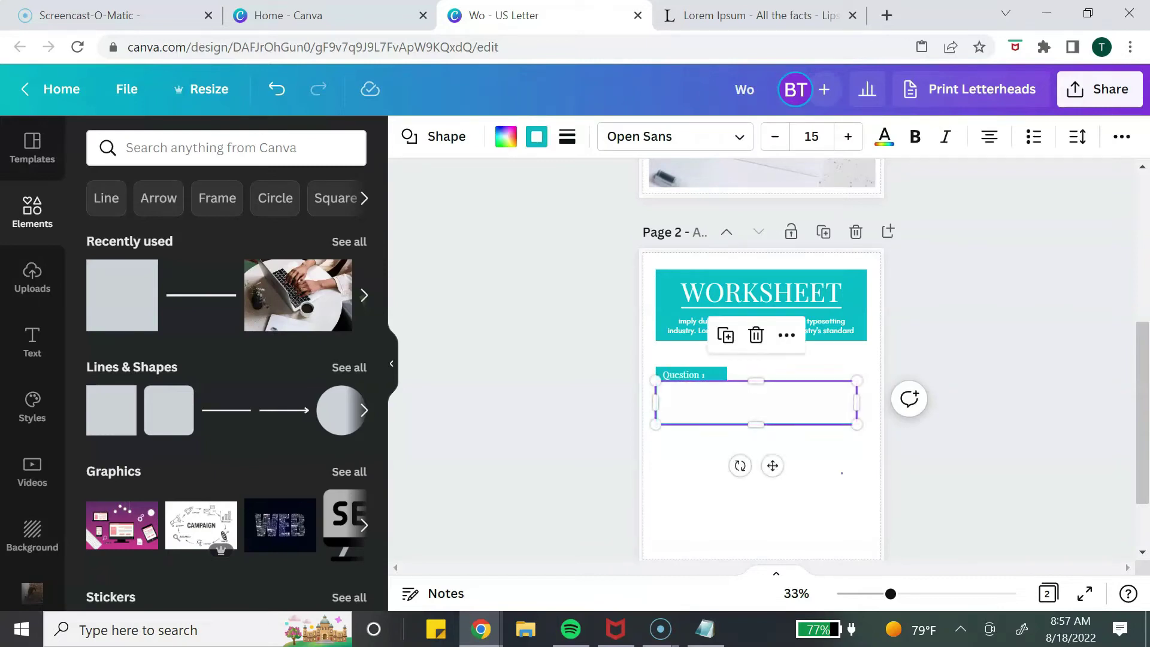
{"action": "left_click", "coordinate": [843, 476]}
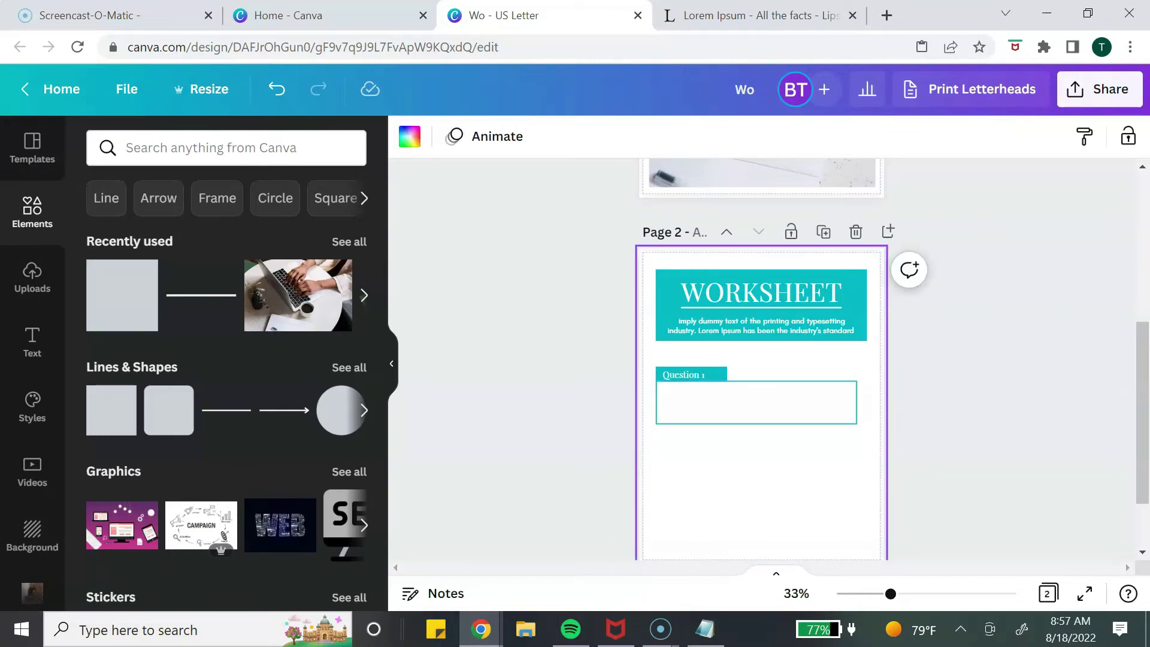
Step: Duplicate the Question 1 label with its answer box twice, stacking the copies evenly down the page
{"action": "left_click_drag", "start_coordinate": [659, 355], "coordinate": [758, 464]}
{"action": "left_click", "coordinate": [726, 321]}
{"action": "scroll", "coordinate": [758, 467], "scroll_direction": "down", "scroll_amount": 3}
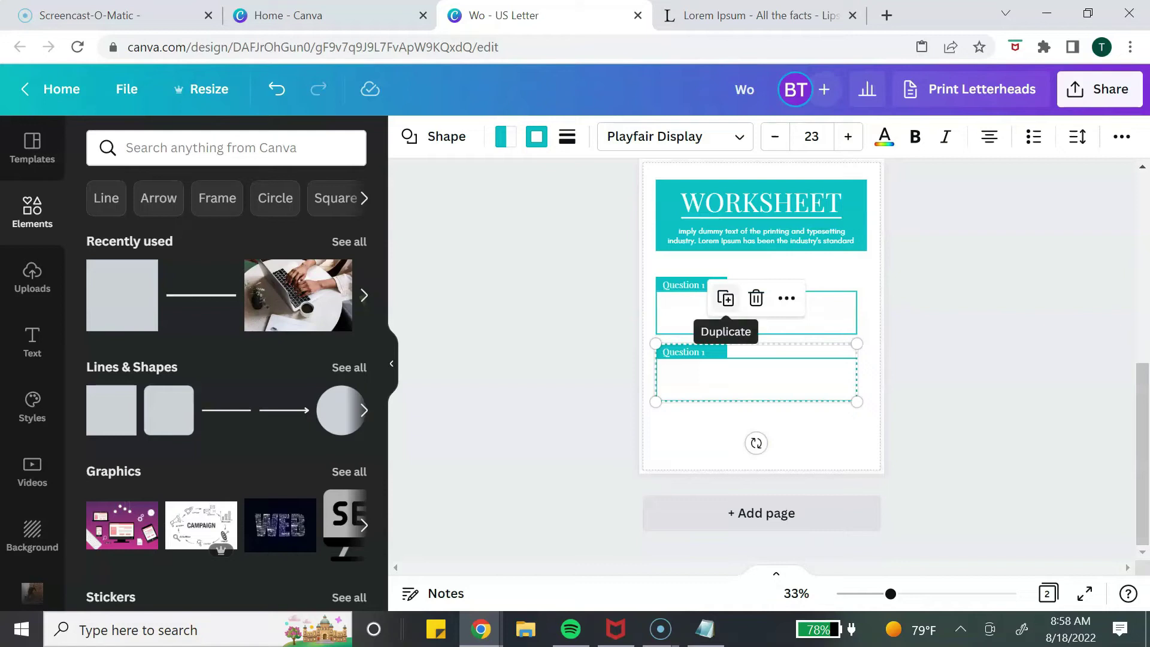
{"action": "left_click", "coordinate": [726, 298]}
Step: Move all three question blocks up together beneath the header and enlarge them to match the header's width
{"action": "left_click_drag", "start_coordinate": [651, 267], "coordinate": [864, 449]}
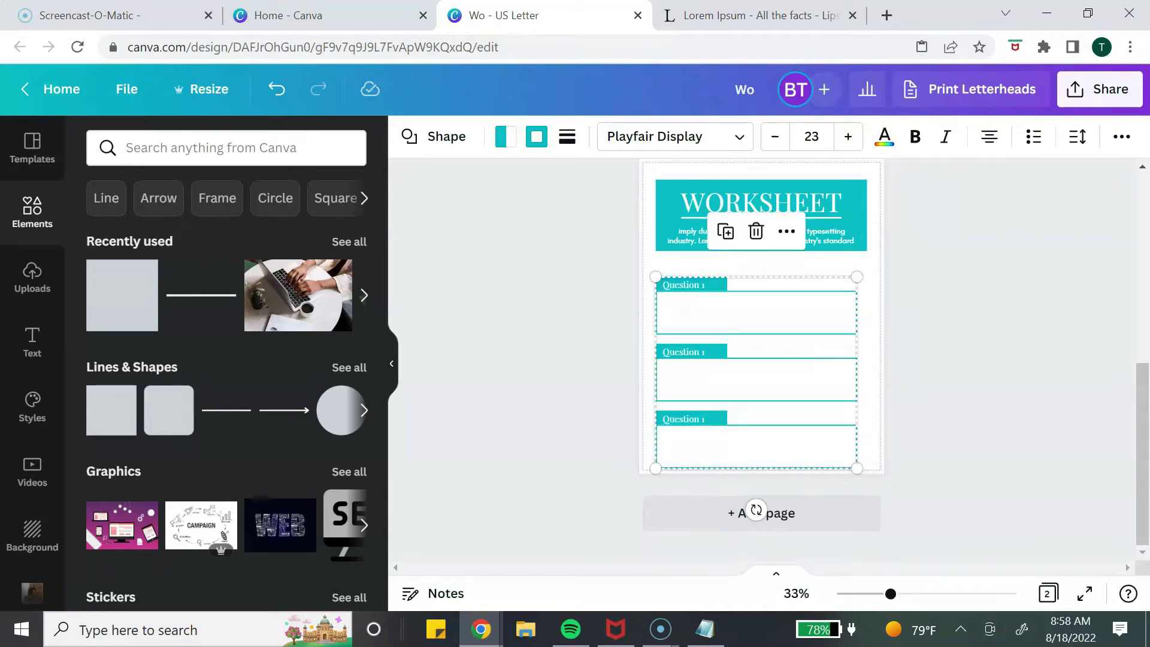
{"action": "left_click_drag", "start_coordinate": [756, 377], "coordinate": [756, 361]}
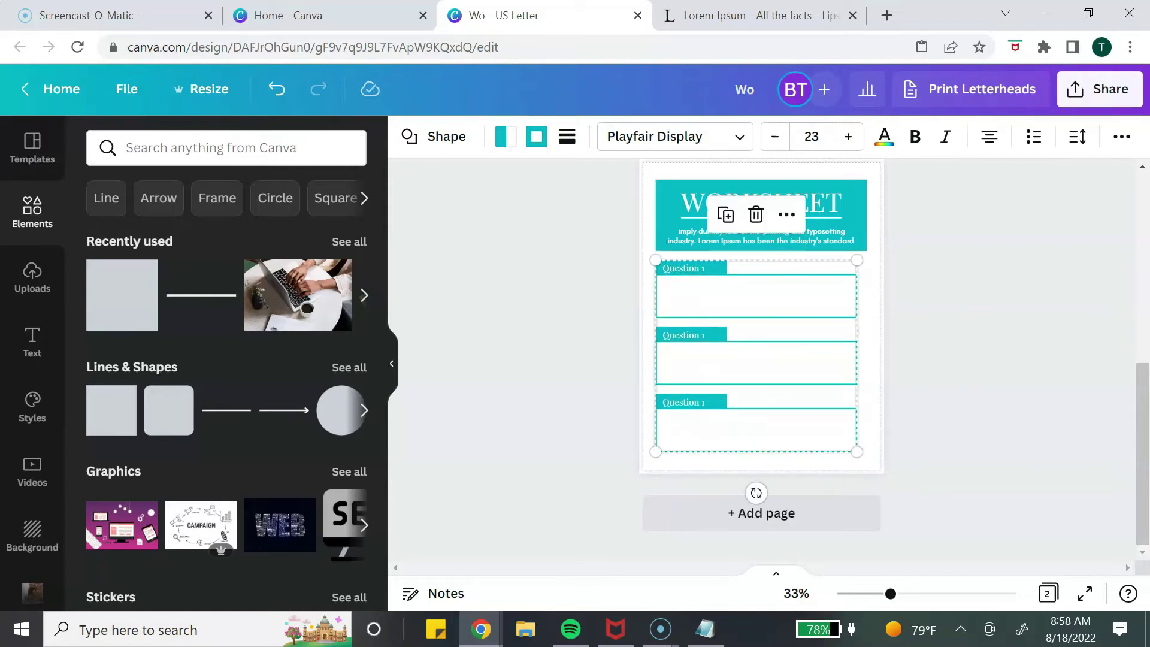
{"action": "left_click_drag", "start_coordinate": [858, 452], "coordinate": [867, 462]}
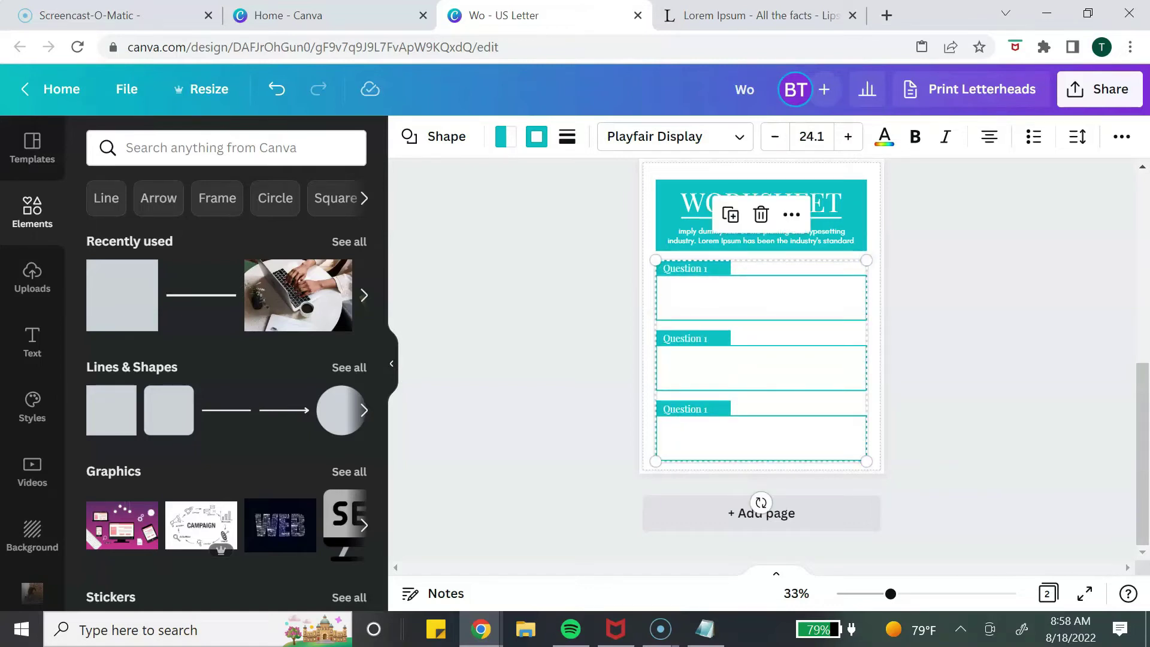
{"action": "key", "text": "Escape"}
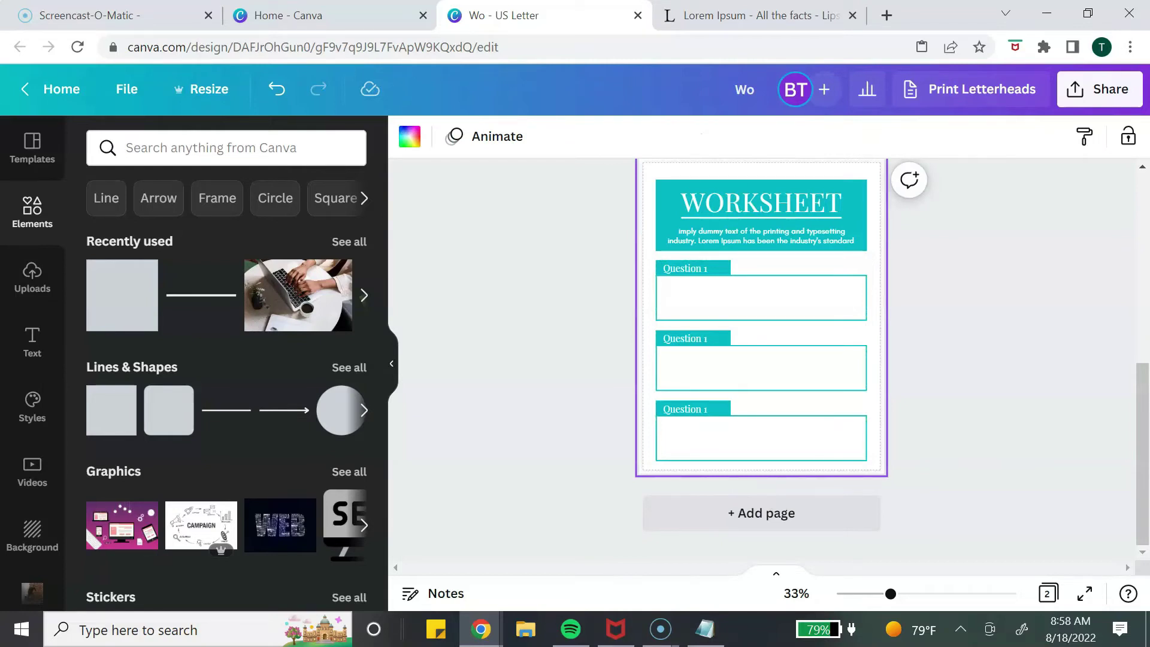
Step: Generate a template sharing link for the workbook design and copy it
{"action": "scroll", "coordinate": [761, 367], "scroll_direction": "up", "scroll_amount": 5}
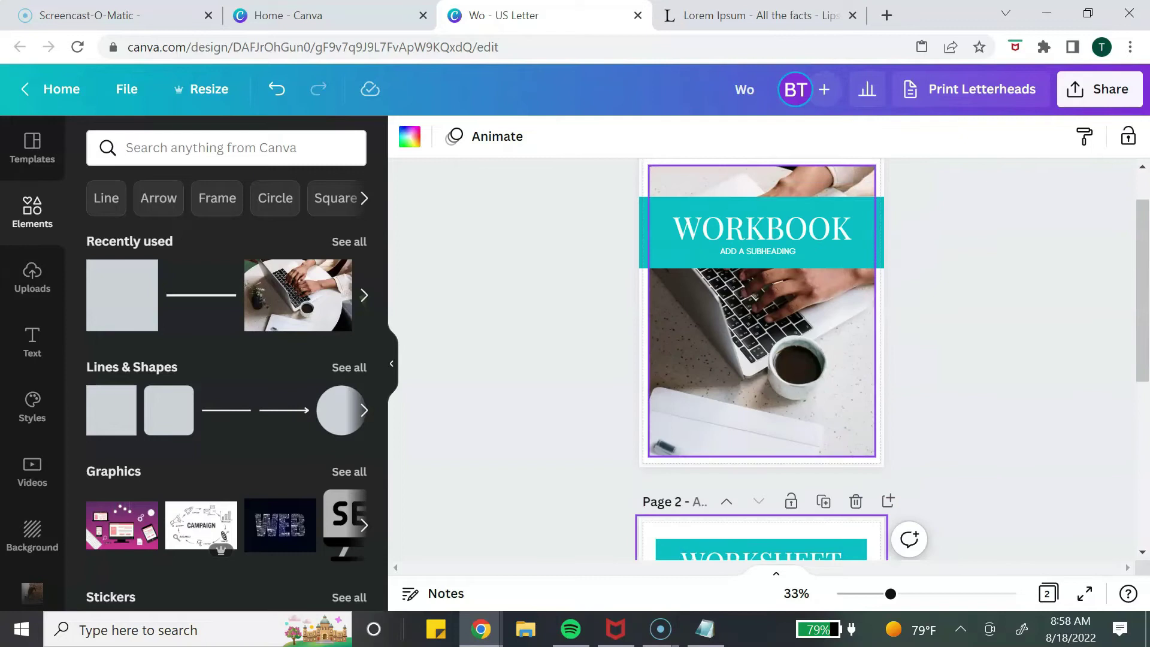
{"action": "scroll", "coordinate": [761, 360], "scroll_direction": "up", "scroll_amount": 3}
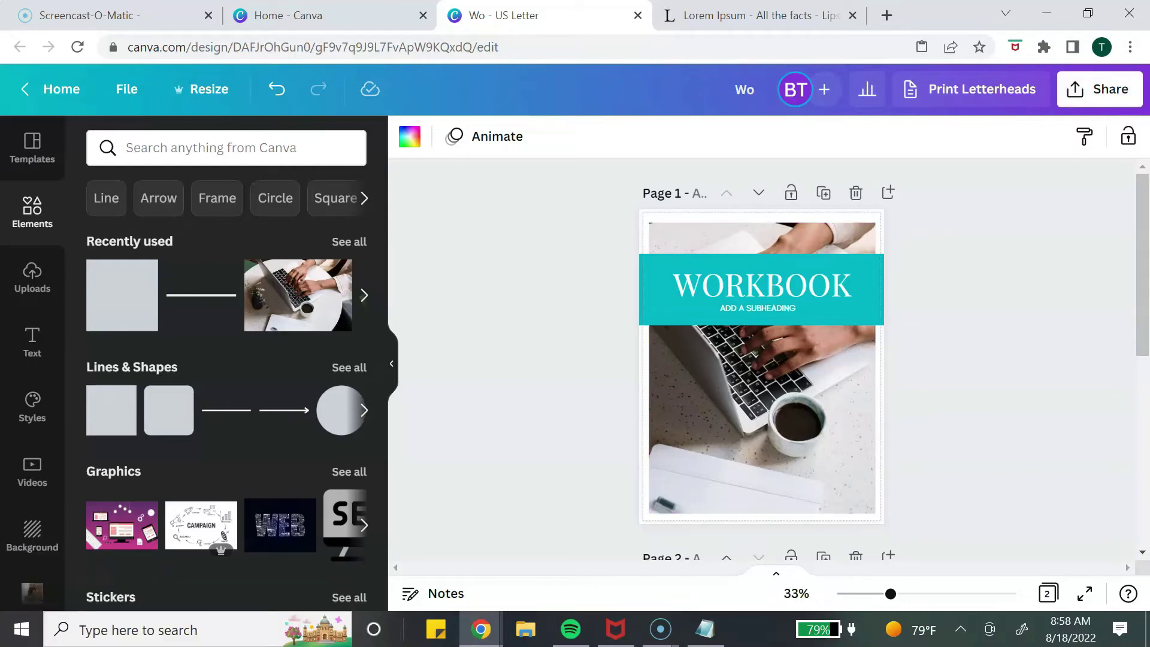
{"action": "left_click", "coordinate": [1099, 89]}
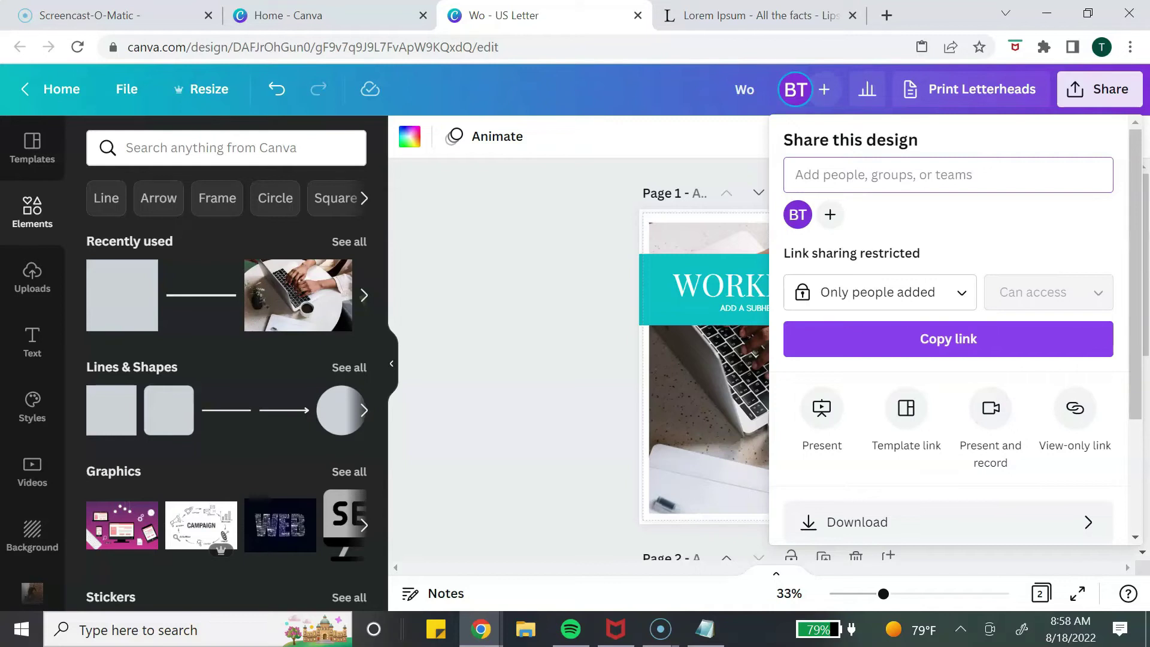
{"action": "scroll", "coordinate": [991, 407], "scroll_direction": "down", "scroll_amount": 3}
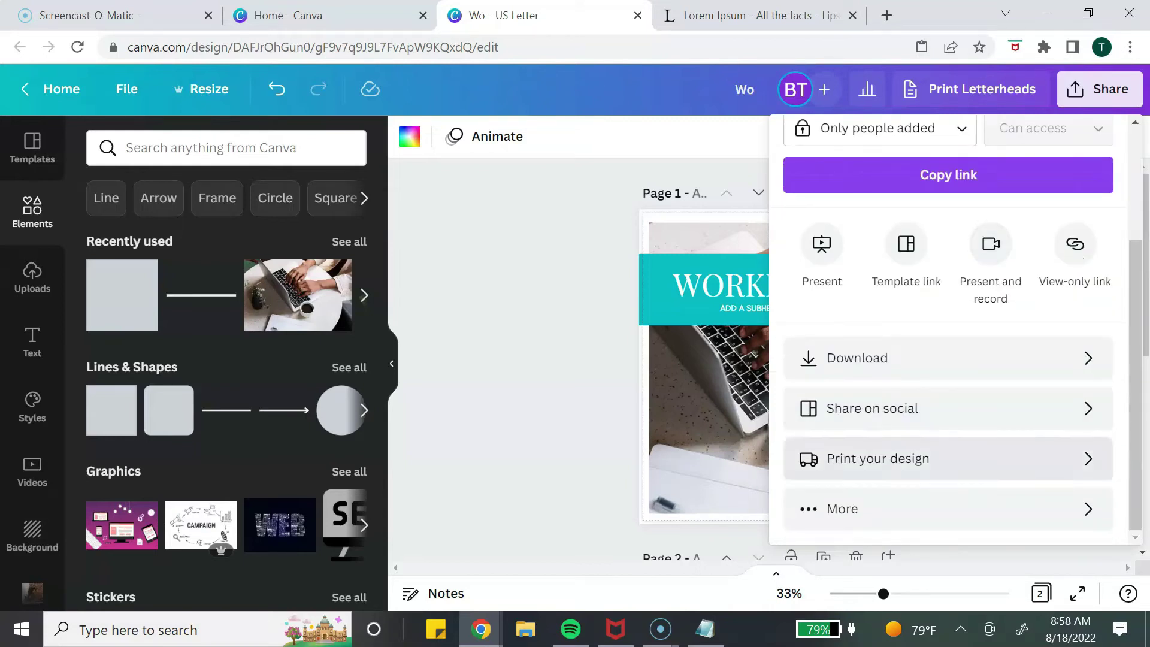
{"action": "scroll", "coordinate": [948, 330], "scroll_direction": "up", "scroll_amount": 3}
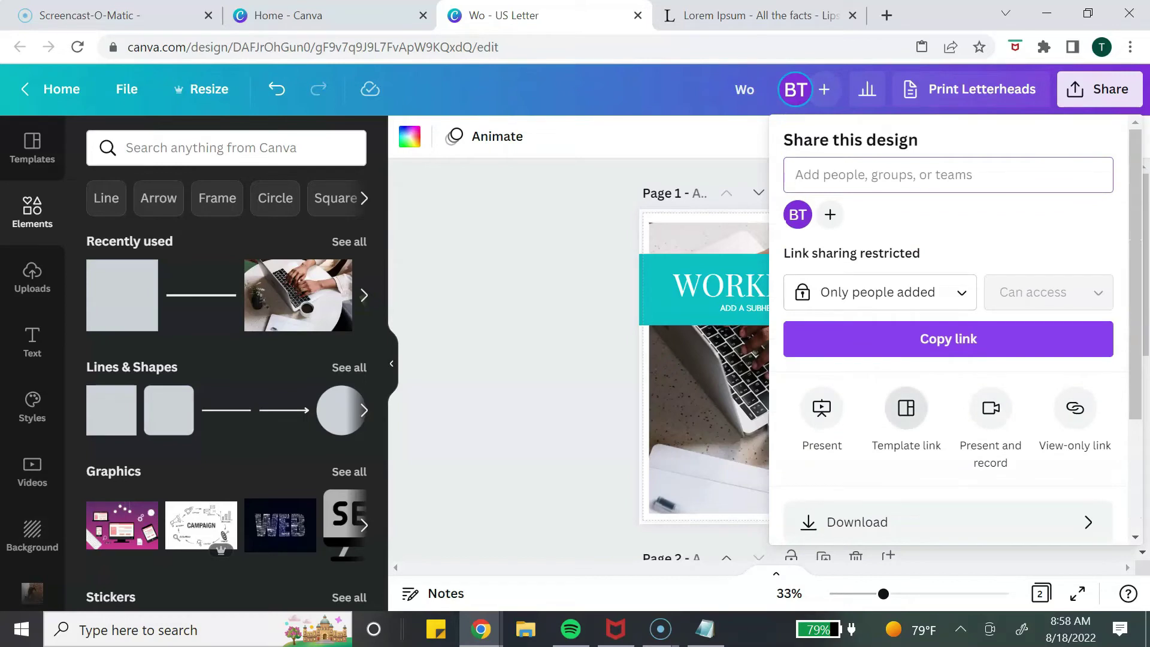
{"action": "left_click", "coordinate": [906, 407]}
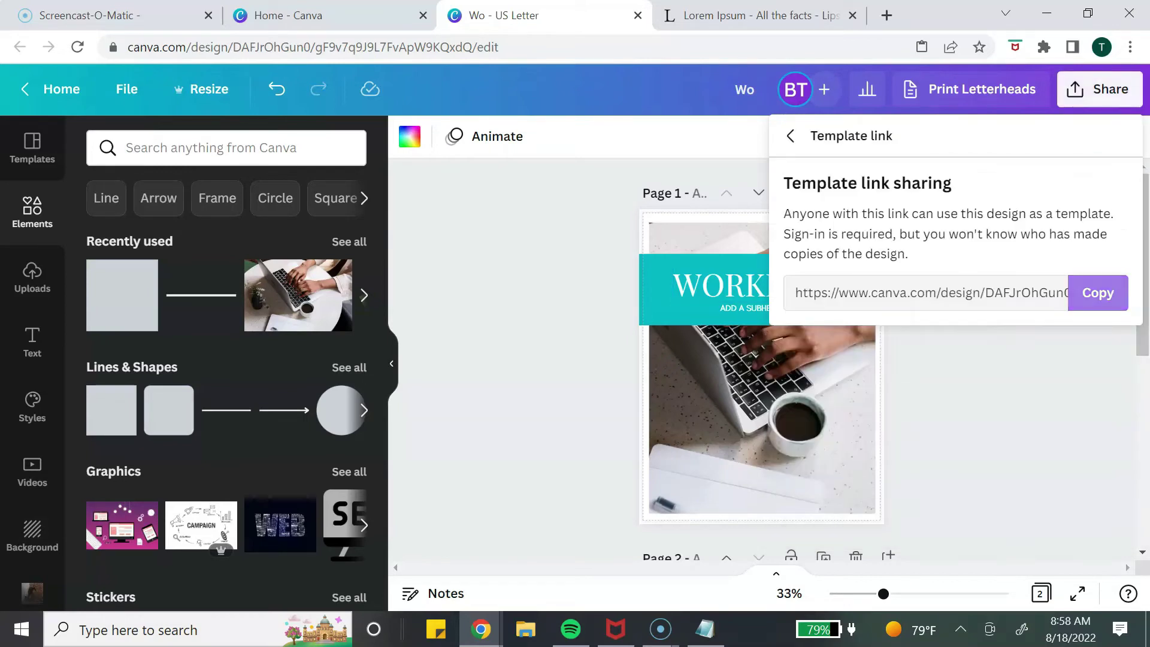
{"action": "left_click", "coordinate": [1098, 292]}
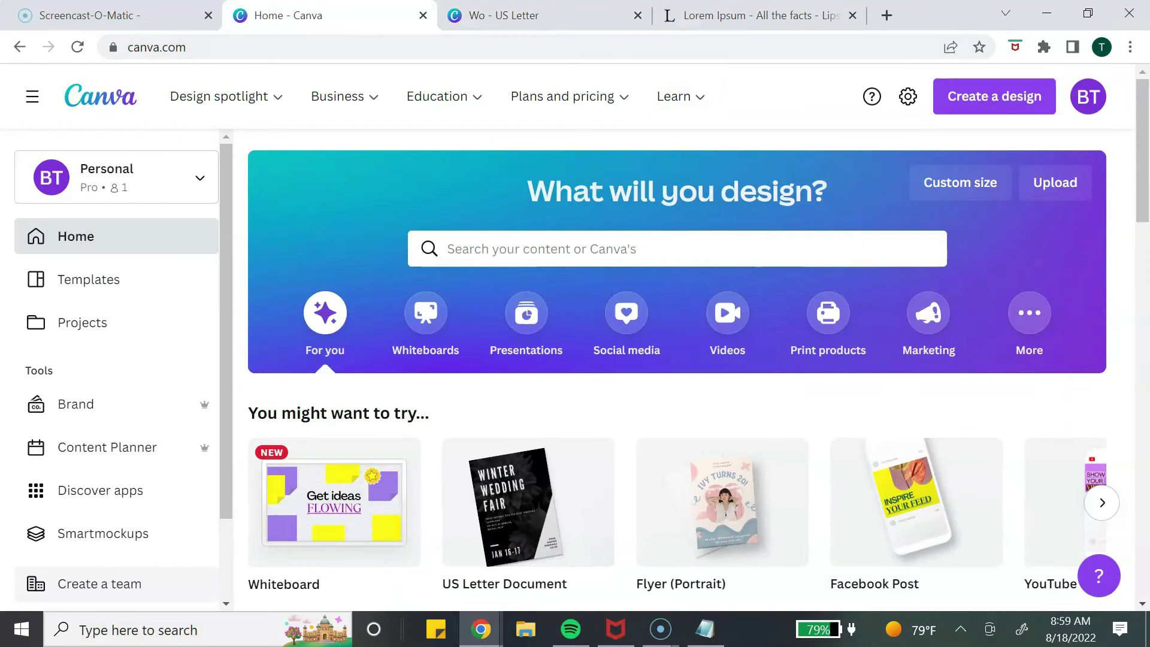
Step: Create a new blank US Letter document and fill its page background with turquoise
{"action": "left_click", "coordinate": [994, 96]}
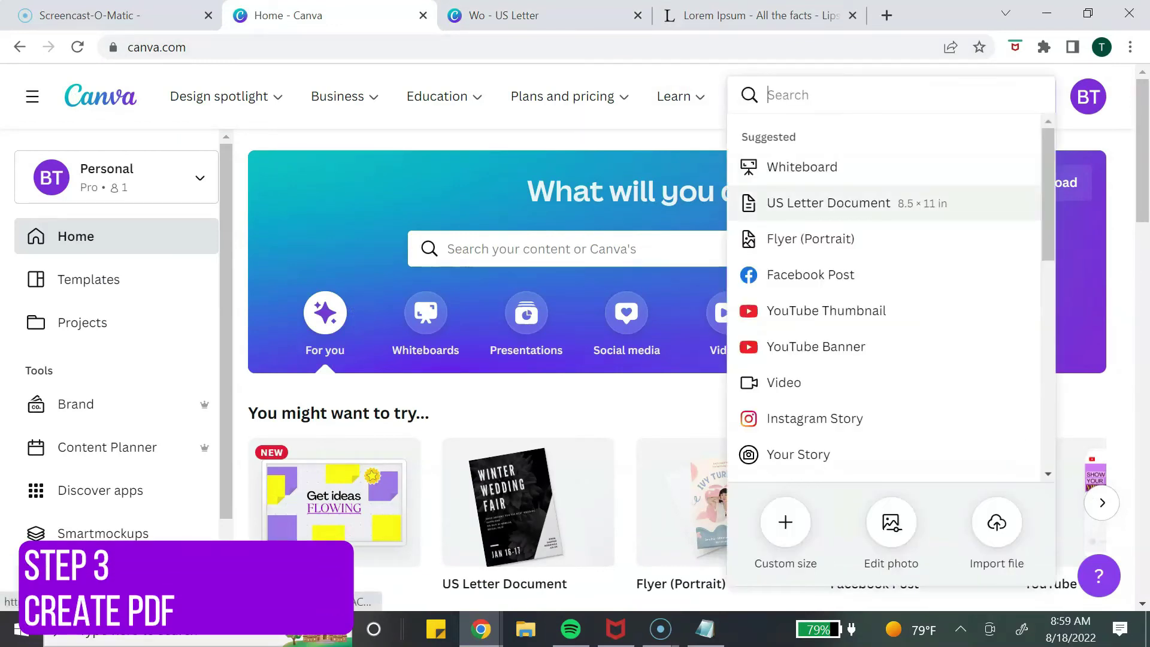
{"action": "left_click", "coordinate": [828, 203]}
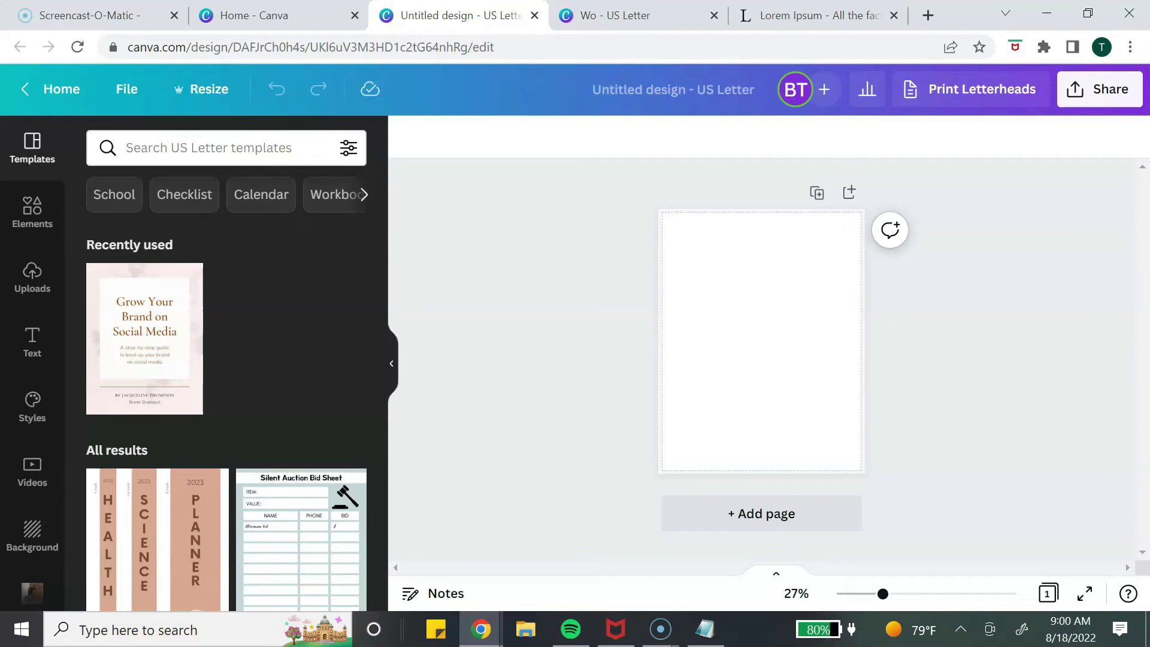
{"action": "left_click", "coordinate": [761, 341]}
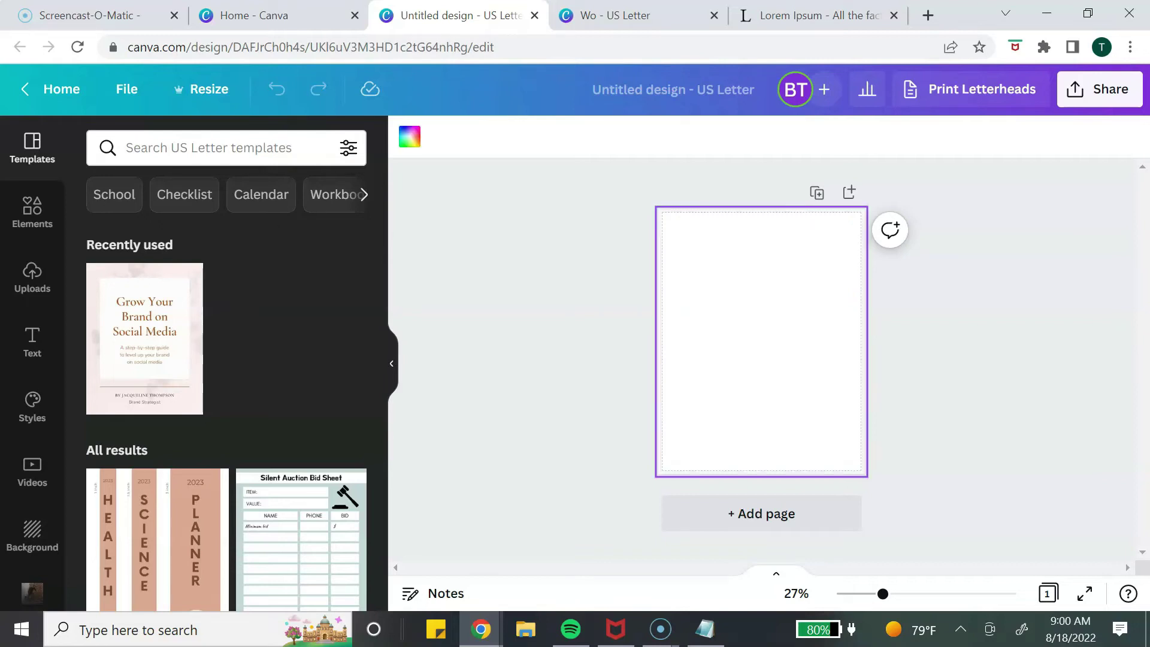
{"action": "left_click", "coordinate": [410, 136]}
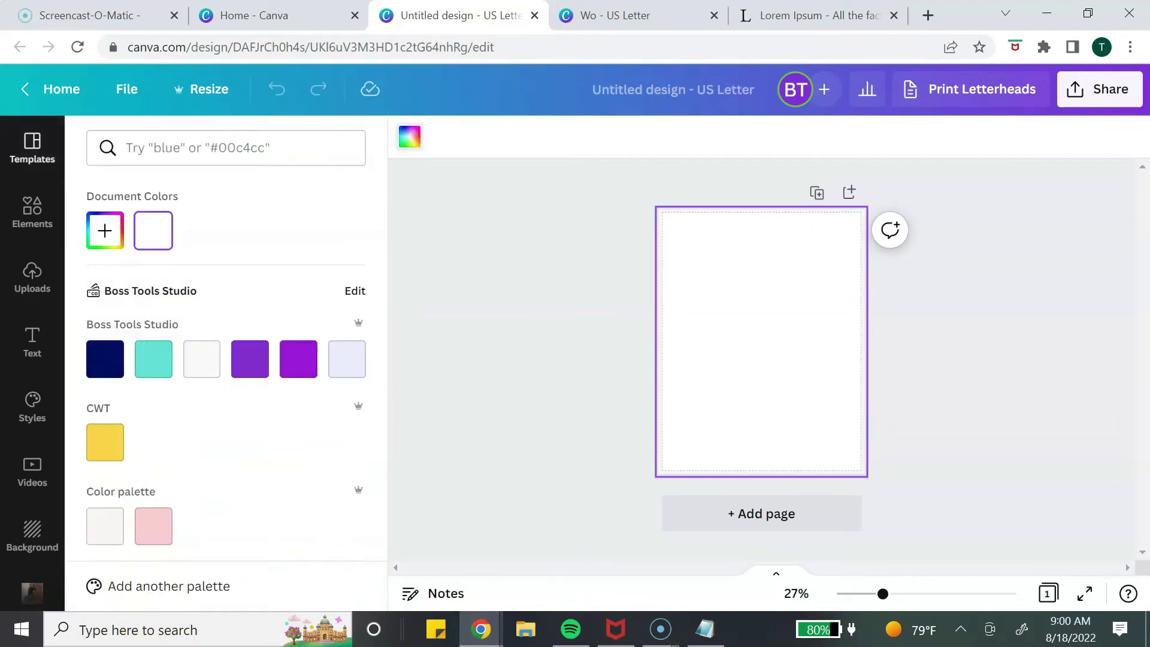
{"action": "scroll", "coordinate": [153, 516], "scroll_direction": "down", "scroll_amount": 5}
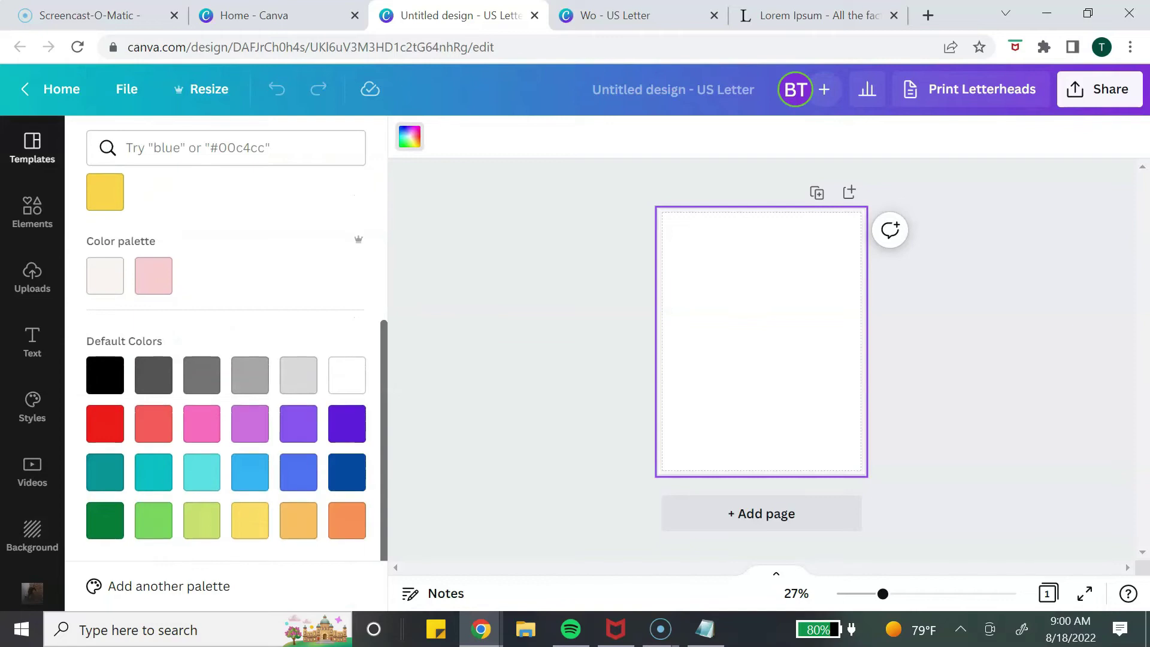
{"action": "left_click", "coordinate": [153, 472]}
{"action": "left_click", "coordinate": [32, 148]}
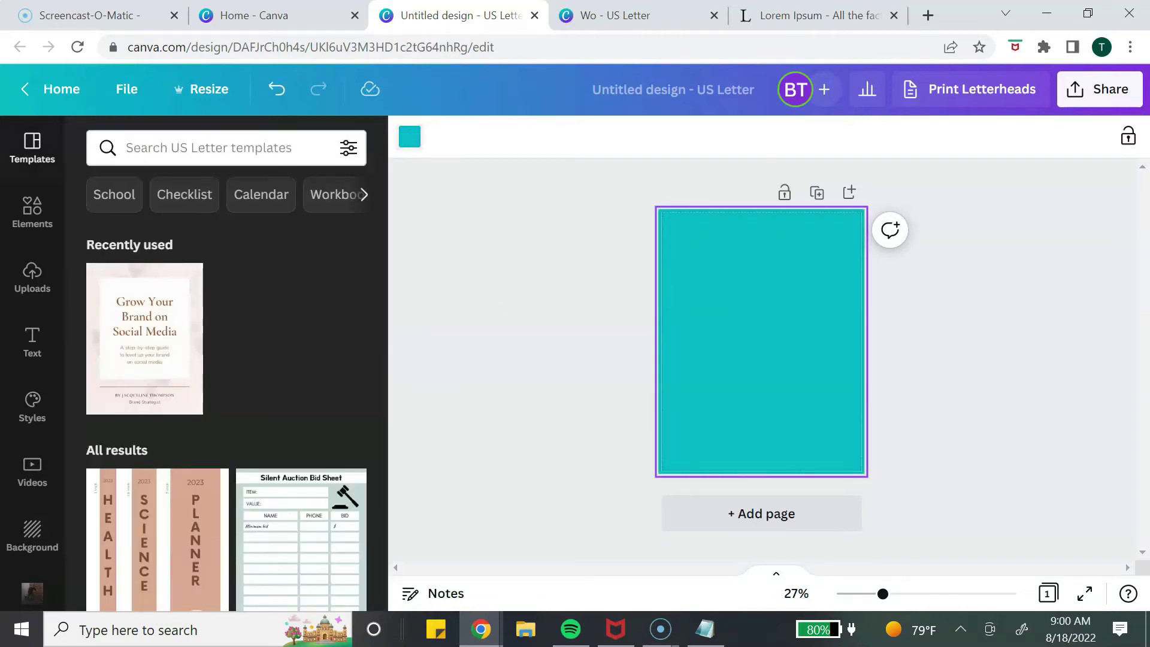
Step: Add a square, stretch it over the page leaving a narrow turquoise border on all sides, and fill it white
{"action": "left_click", "coordinate": [32, 212]}
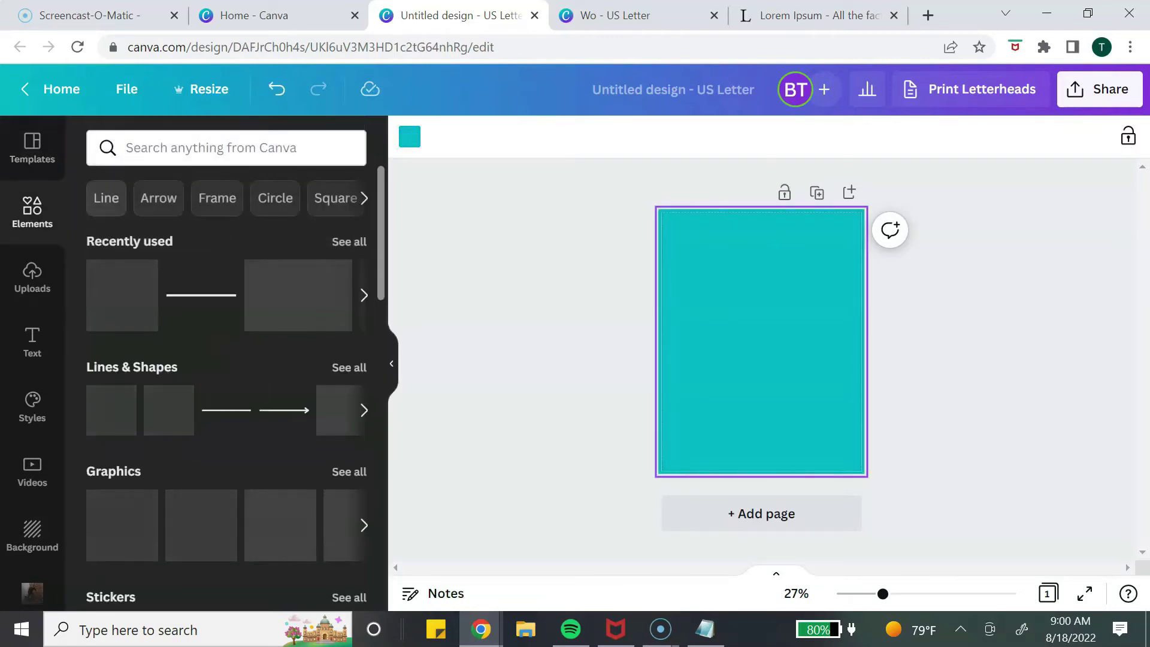
{"action": "left_click", "coordinate": [122, 294]}
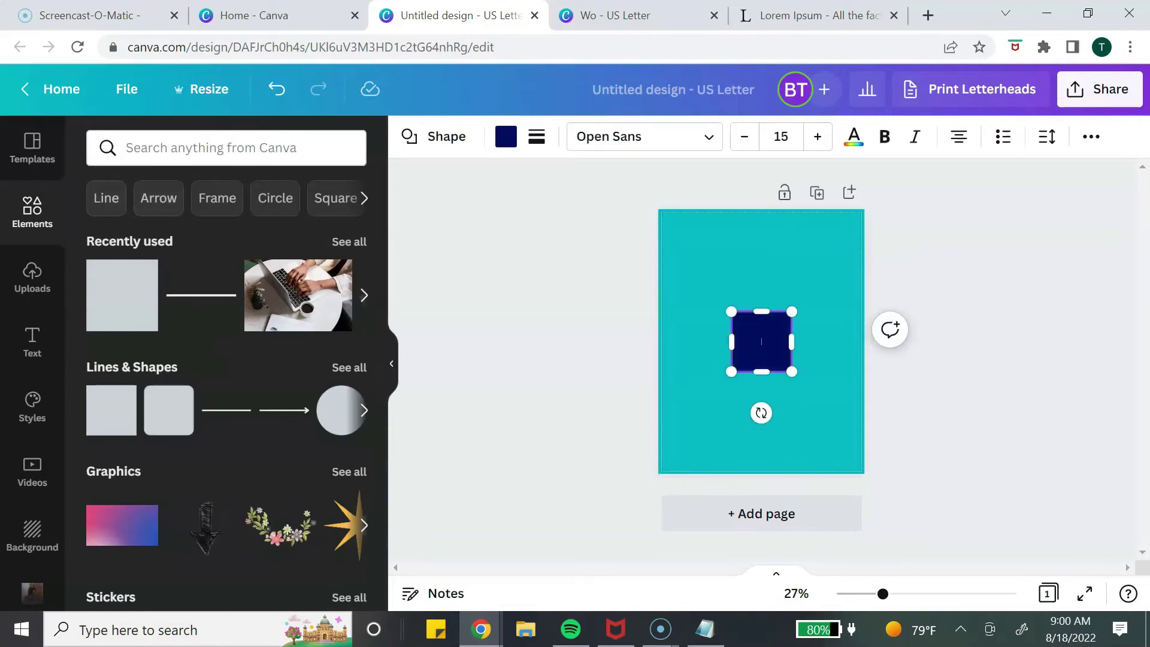
{"action": "left_click_drag", "start_coordinate": [731, 311], "coordinate": [669, 223]}
{"action": "left_click_drag", "start_coordinate": [792, 371], "coordinate": [855, 467]}
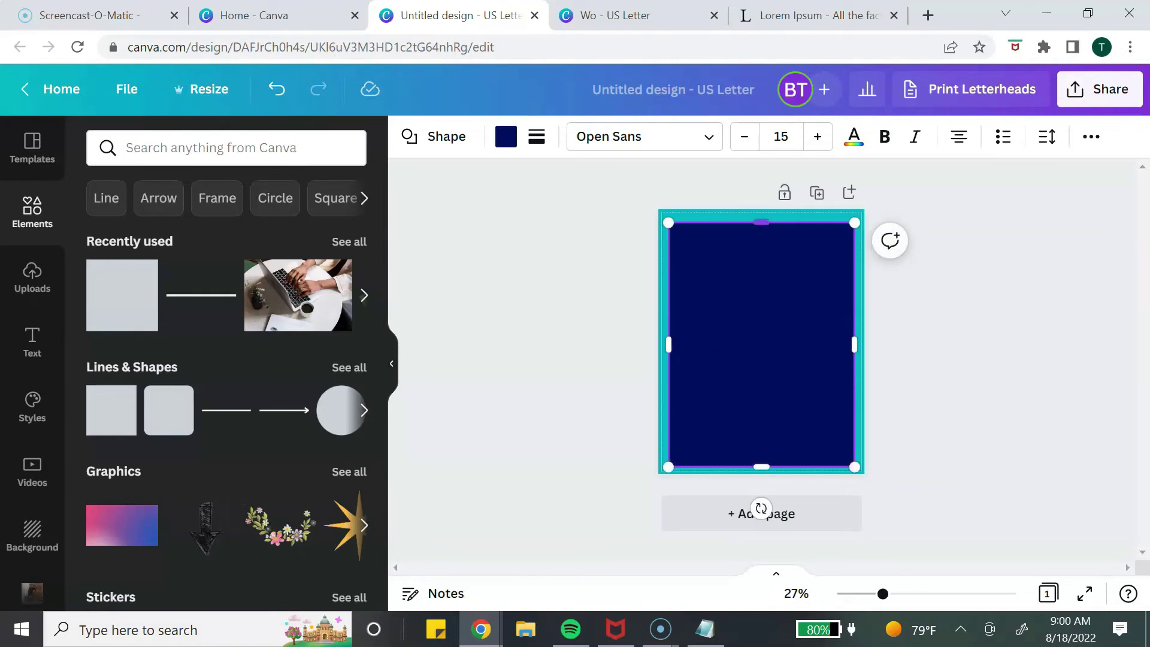
{"action": "left_click_drag", "start_coordinate": [762, 223], "coordinate": [761, 219]}
{"action": "left_click", "coordinate": [506, 137]}
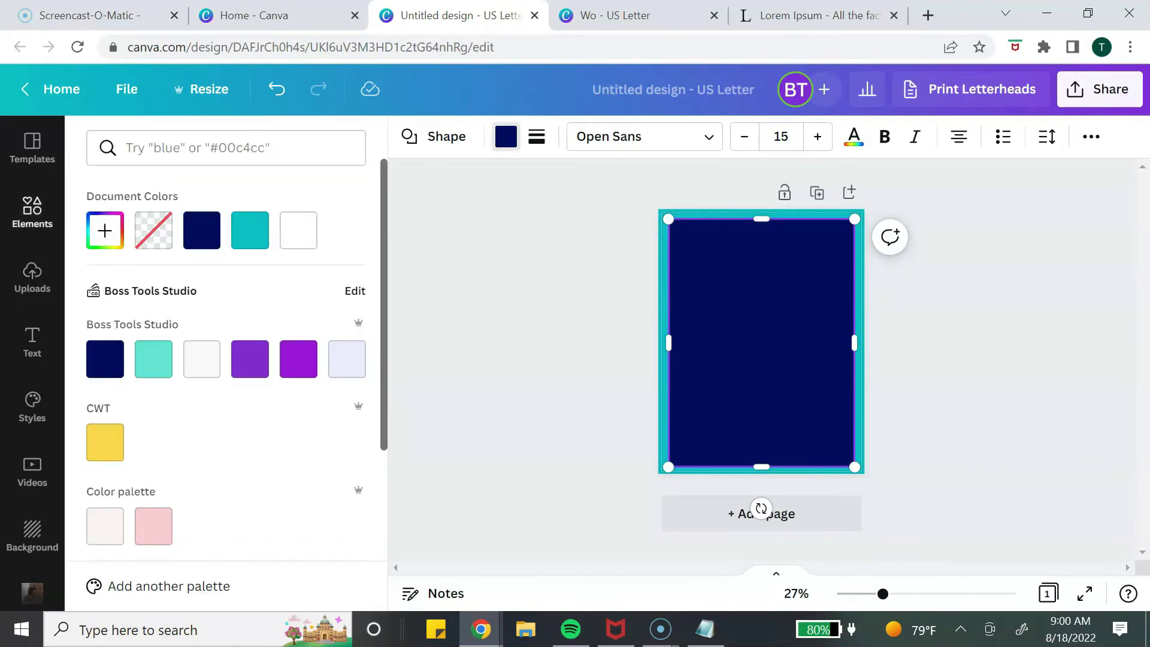
{"action": "left_click", "coordinate": [297, 231]}
{"action": "left_click", "coordinate": [492, 236]}
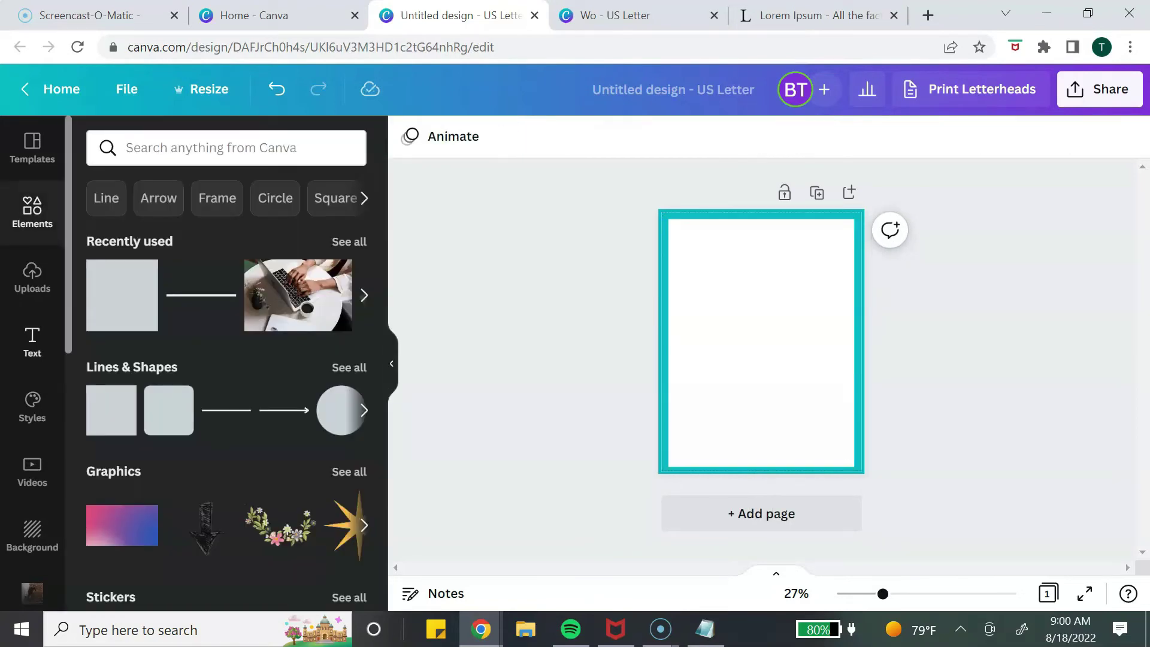
Step: Add a bold turquoise Playfair Display heading reading "Thank You For Your Purchase" across the top of the page
{"action": "key", "text": "t"}
{"action": "left_click_drag", "start_coordinate": [699, 329], "coordinate": [694, 326]}
{"action": "left_click_drag", "start_coordinate": [778, 388], "coordinate": [777, 304]}
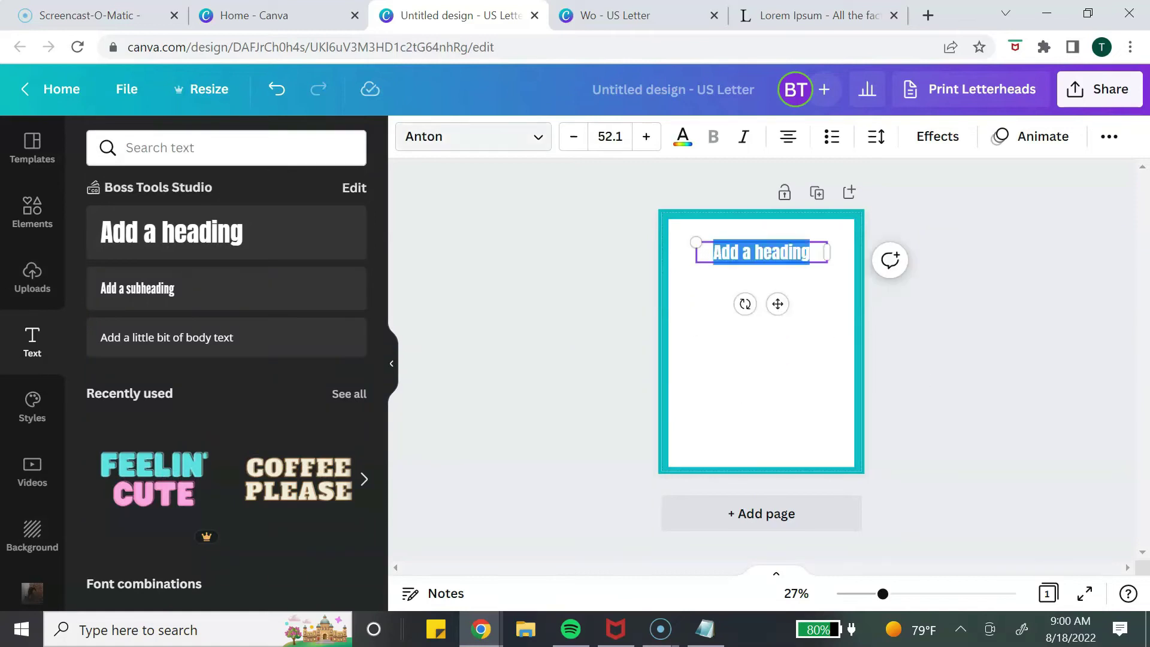
{"action": "left_click", "coordinate": [473, 137]}
{"action": "scroll", "coordinate": [218, 460], "scroll_direction": "down", "scroll_amount": 1}
{"action": "left_click", "coordinate": [219, 418]}
{"action": "left_click", "coordinate": [683, 136]}
{"action": "left_click", "coordinate": [202, 230]}
{"action": "left_click", "coordinate": [713, 136]}
{"action": "type", "text": "Thank You For Your Purcha"}
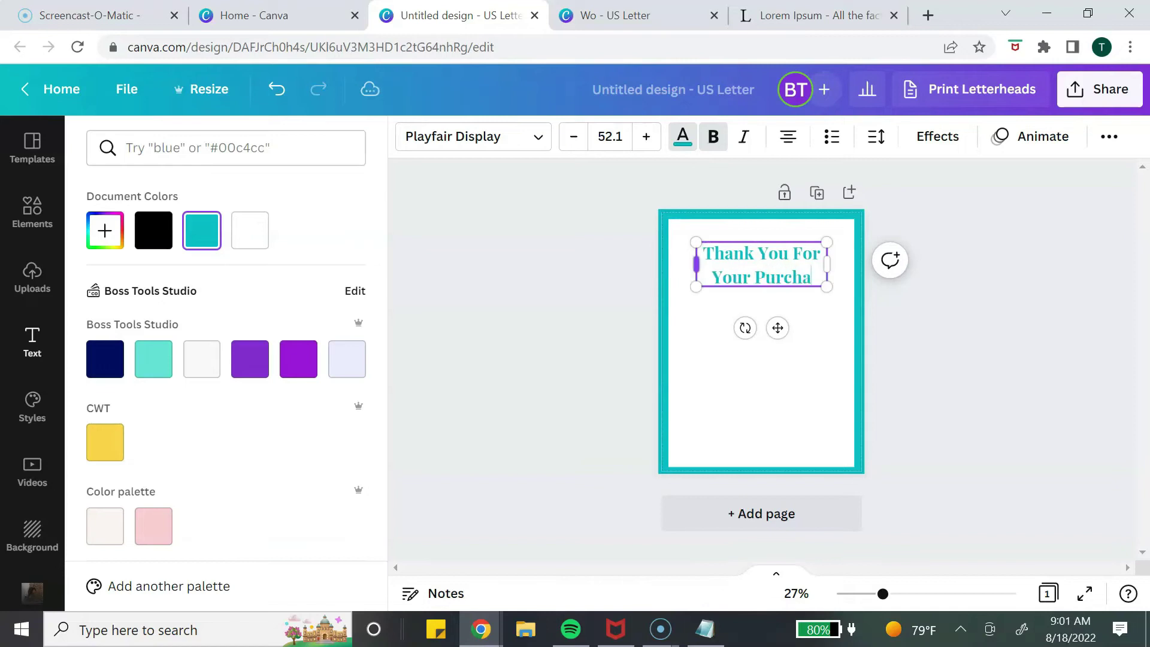
{"action": "type", "text": "se"}
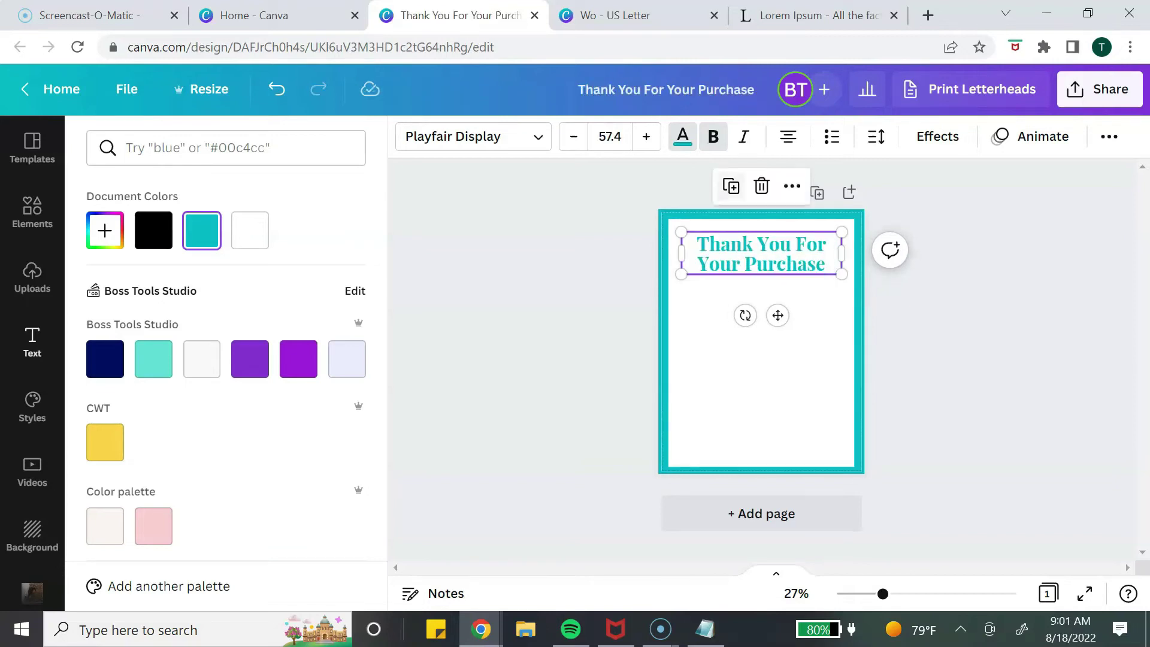
Step: Duplicate the heading directly beneath itself and change the copy's text to "WorkBook Template" at size 50
{"action": "key", "text": "ctrl+d"}
{"action": "left_click_drag", "start_coordinate": [761, 259], "coordinate": [760, 307]}
{"action": "triple_click", "coordinate": [761, 307]}
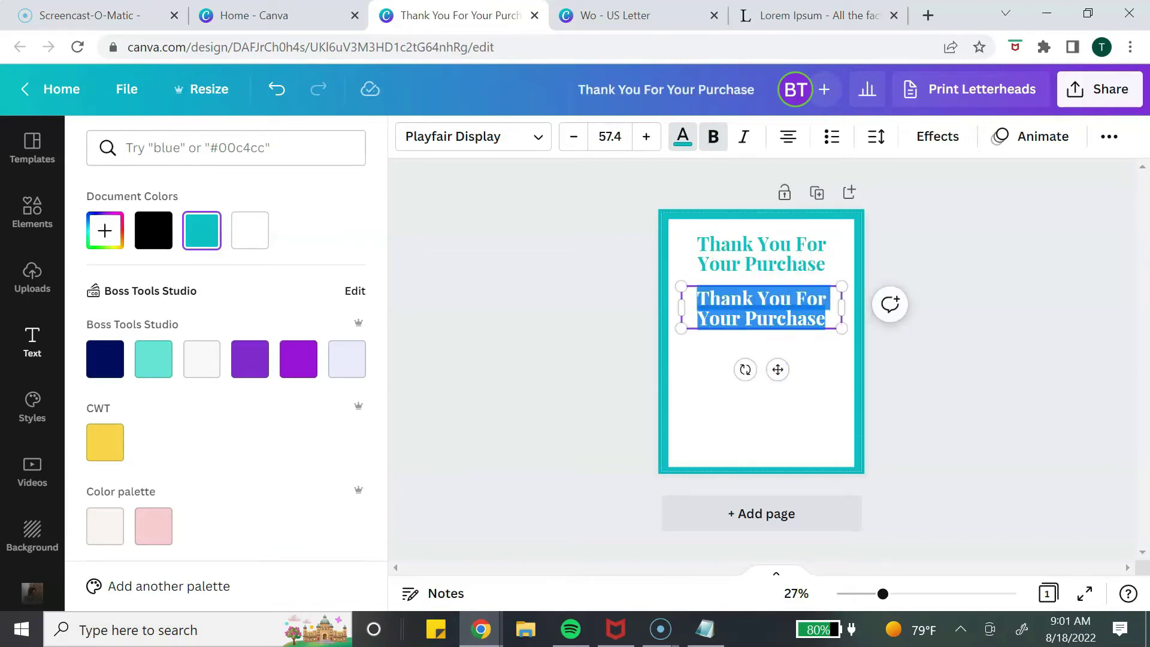
{"action": "type", "text": "WorkBook Template"}
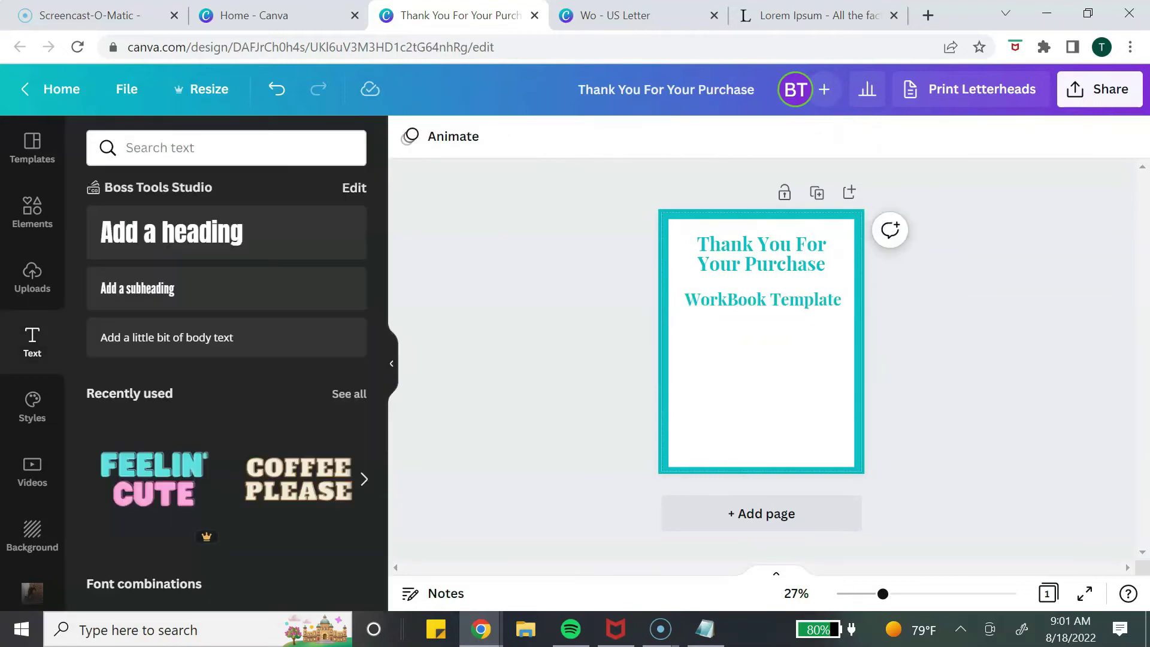
{"action": "left_click", "coordinate": [762, 299]}
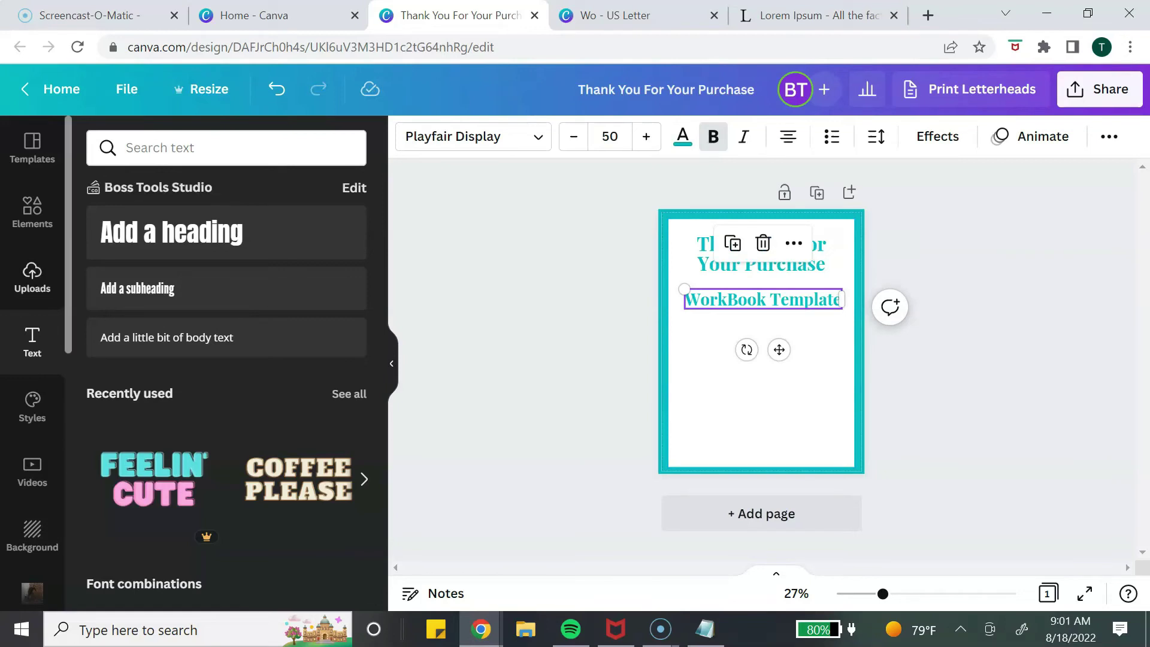
Step: Insert a black-edged tablet frame from the frames collection beneath the "WorkBook Template" text
{"action": "left_click", "coordinate": [32, 210]}
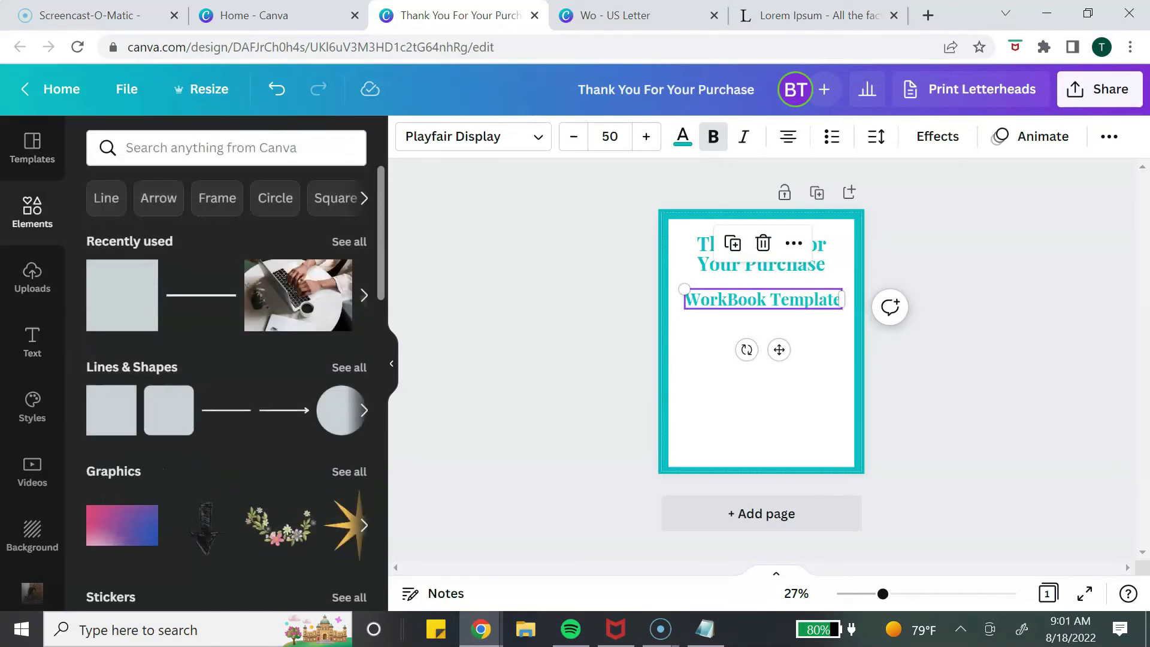
{"action": "scroll", "coordinate": [228, 389], "scroll_direction": "down", "scroll_amount": 10}
{"action": "scroll", "coordinate": [349, 369], "scroll_direction": "down", "scroll_amount": 5}
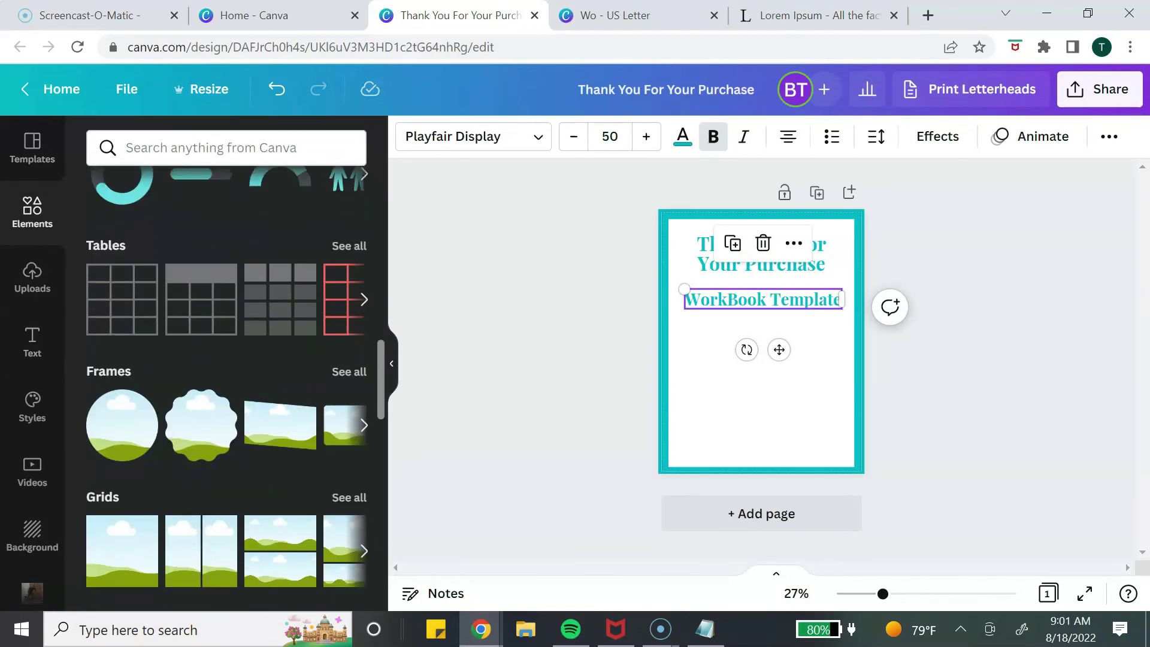
{"action": "left_click", "coordinate": [350, 370]}
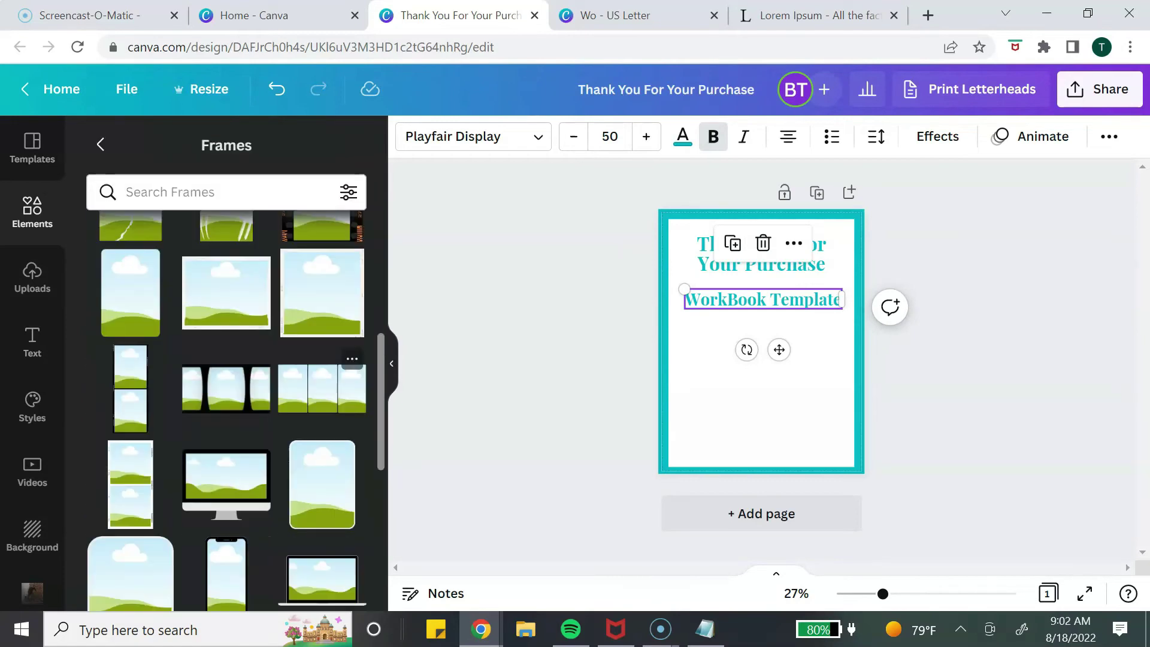
{"action": "scroll", "coordinate": [226, 390], "scroll_direction": "down", "scroll_amount": 4}
{"action": "left_click", "coordinate": [131, 406]}
Step: Switch to the workbook design and download only page 1, the cover, as a PNG
{"action": "left_click", "coordinate": [614, 15]}
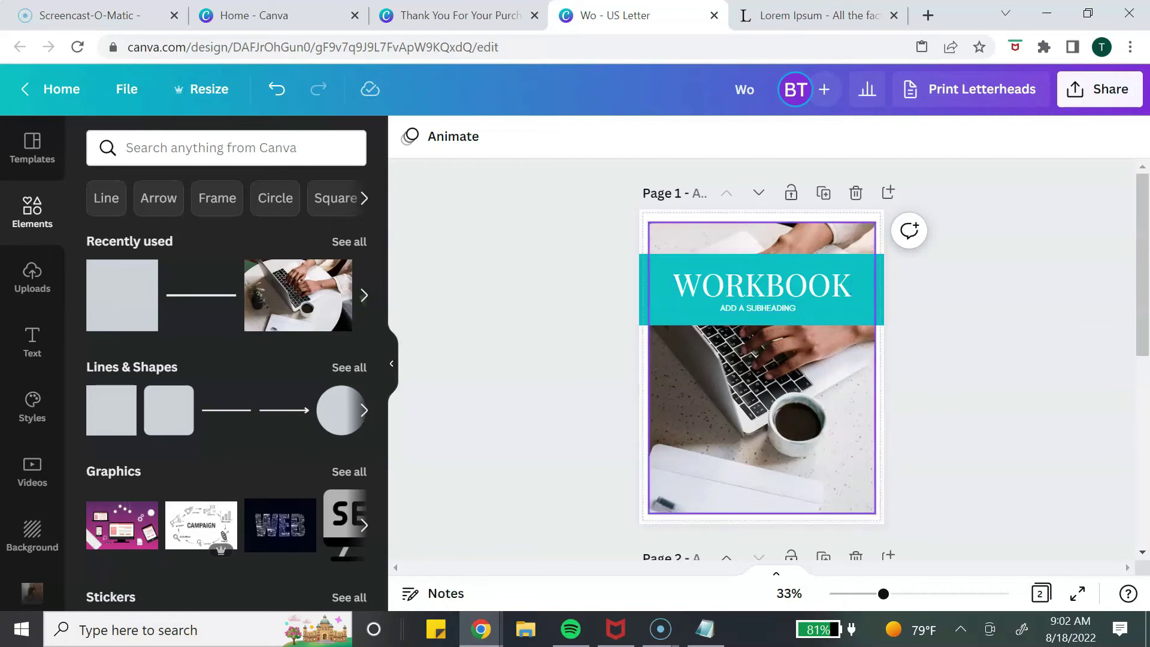
{"action": "left_click", "coordinate": [1099, 89]}
{"action": "left_click_drag", "start_coordinate": [1135, 270], "coordinate": [1135, 326]}
{"action": "left_click", "coordinate": [948, 437]}
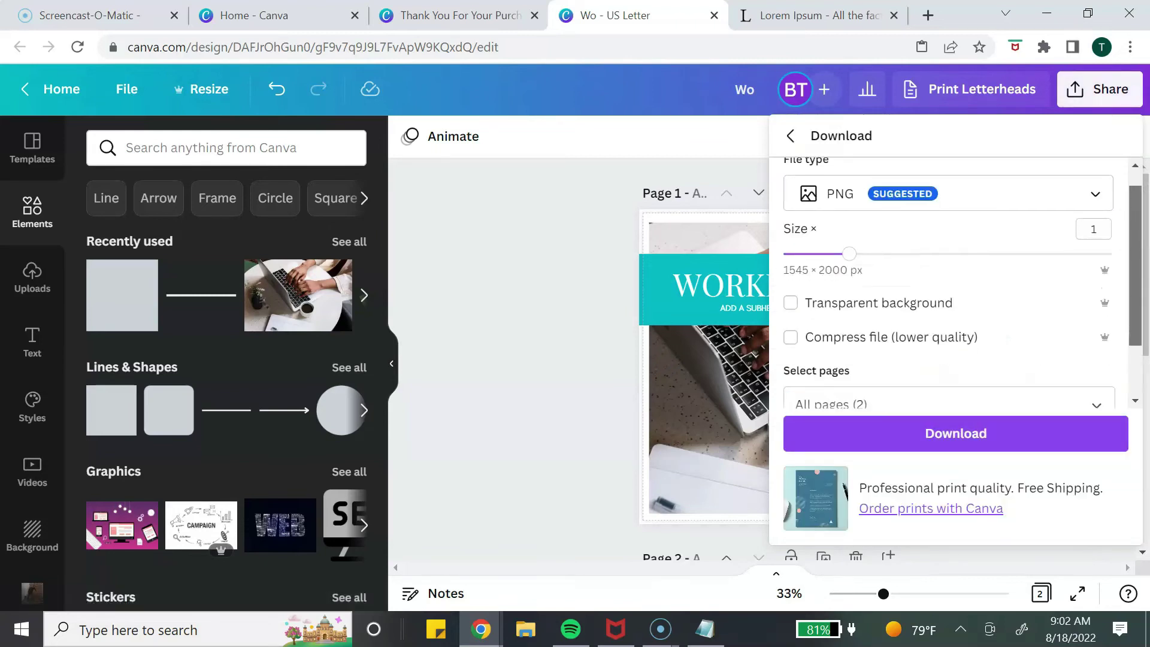
{"action": "left_click_drag", "start_coordinate": [1135, 265], "coordinate": [1135, 313]}
{"action": "left_click", "coordinate": [1096, 330]}
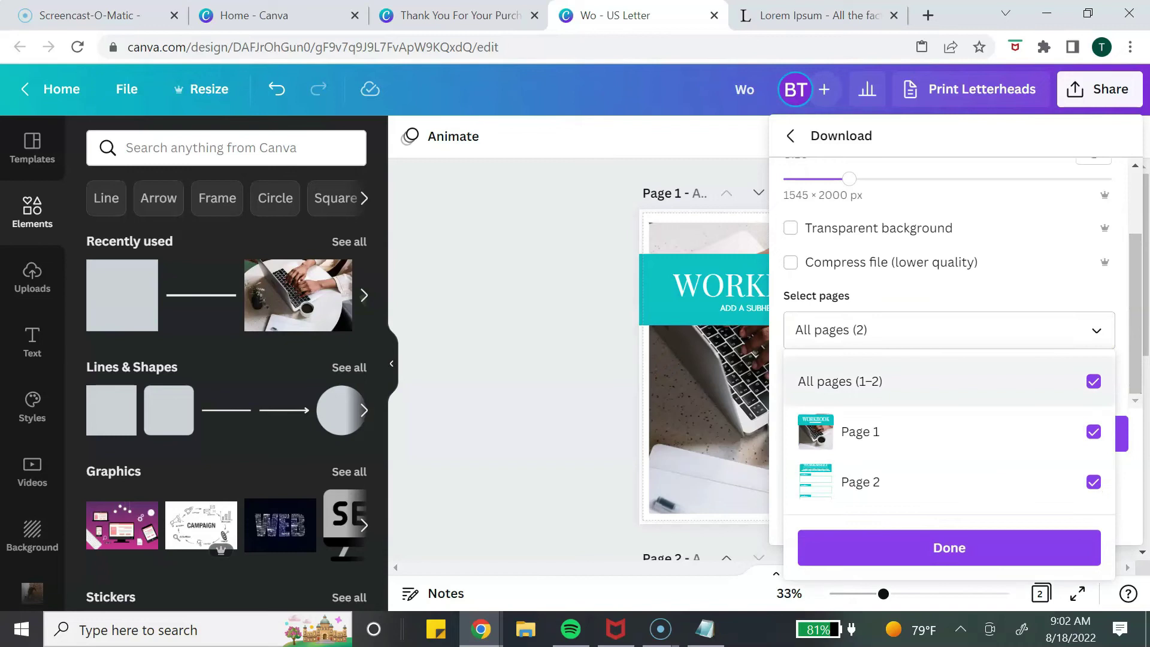
{"action": "left_click", "coordinate": [1093, 381]}
{"action": "left_click", "coordinate": [1094, 432]}
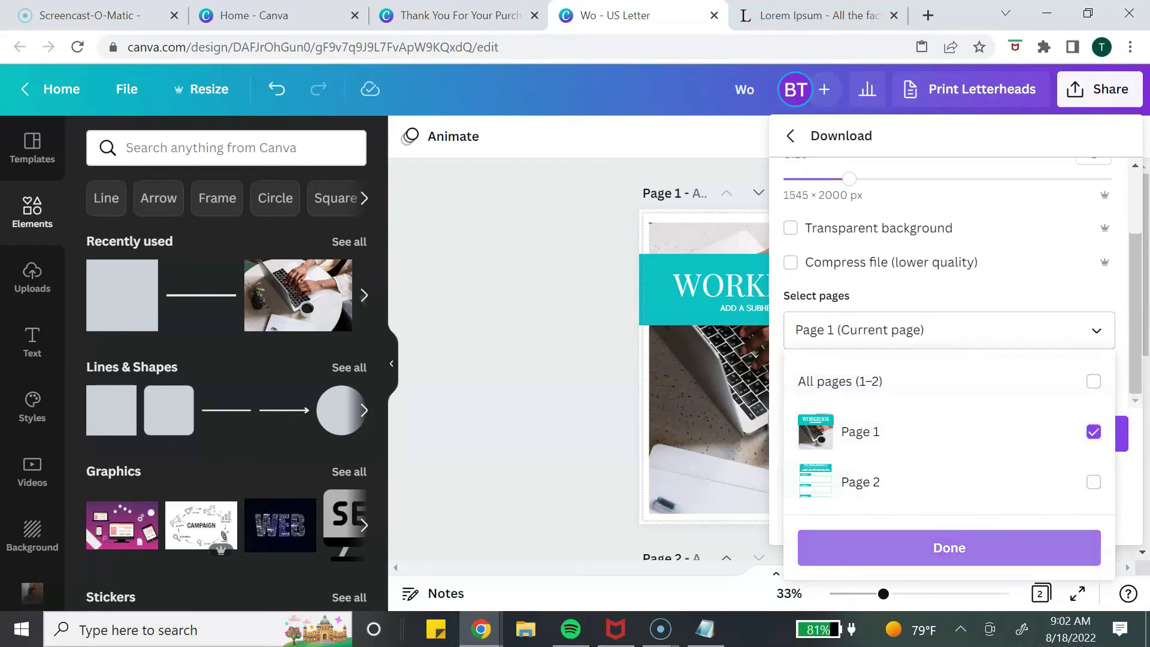
{"action": "left_click", "coordinate": [950, 548]}
{"action": "left_click", "coordinate": [956, 433]}
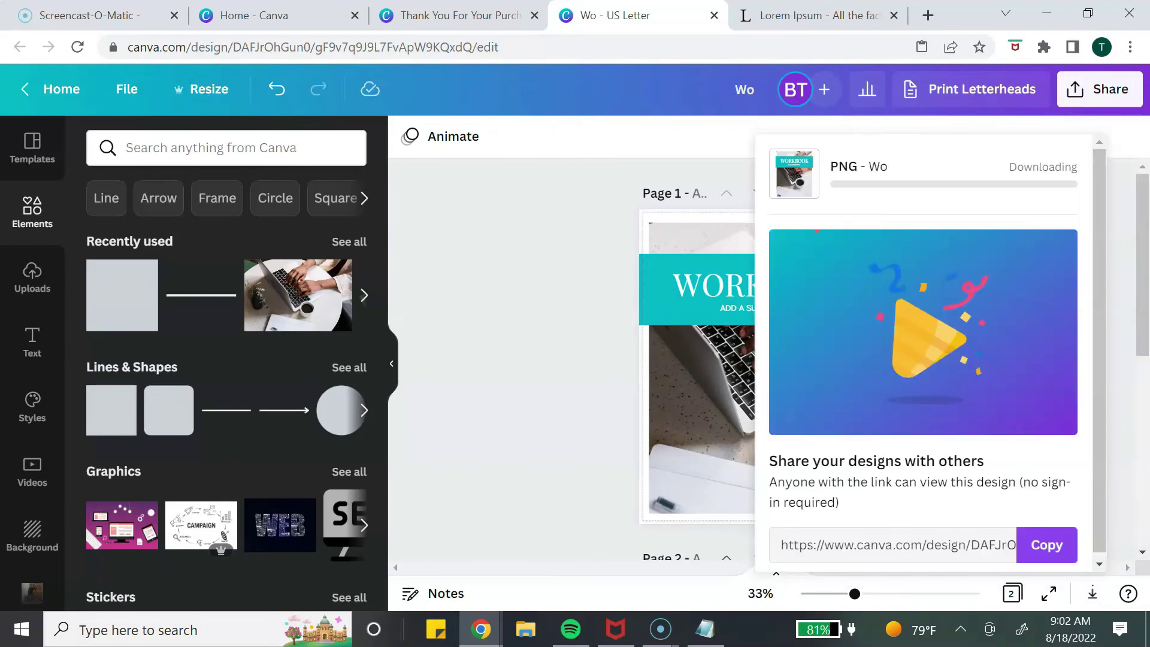
Step: Return to the thank-you design and fill the tablet frame with the downloaded Wo.png cover image
{"action": "left_click", "coordinate": [459, 15]}
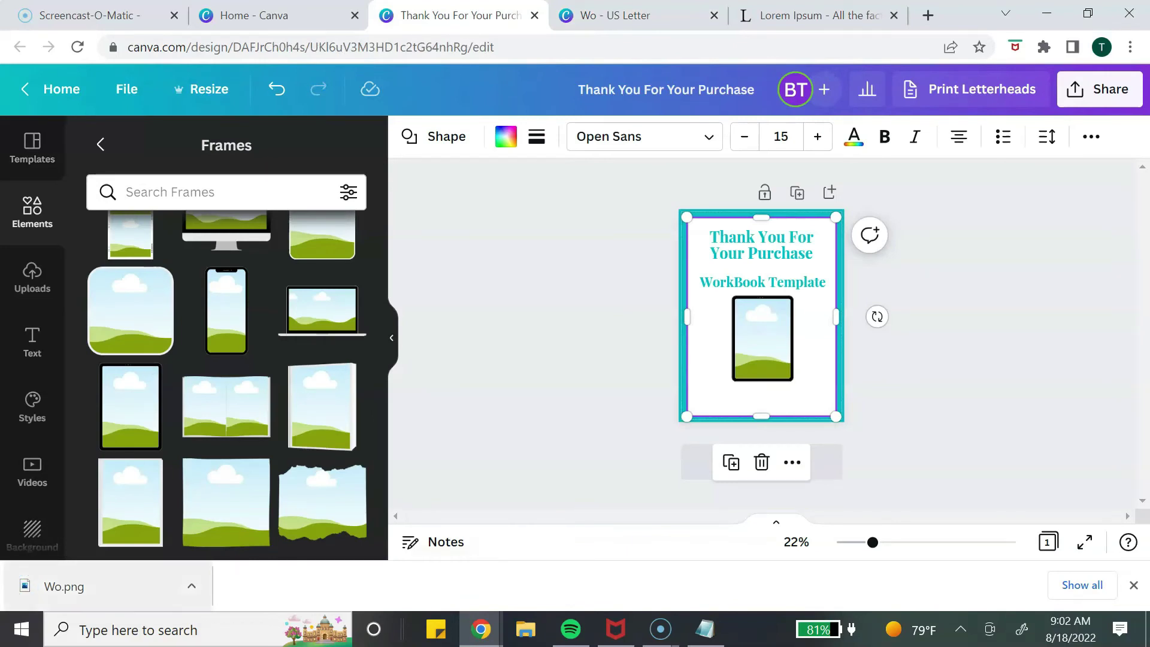
{"action": "left_click_drag", "start_coordinate": [64, 587], "coordinate": [719, 371]}
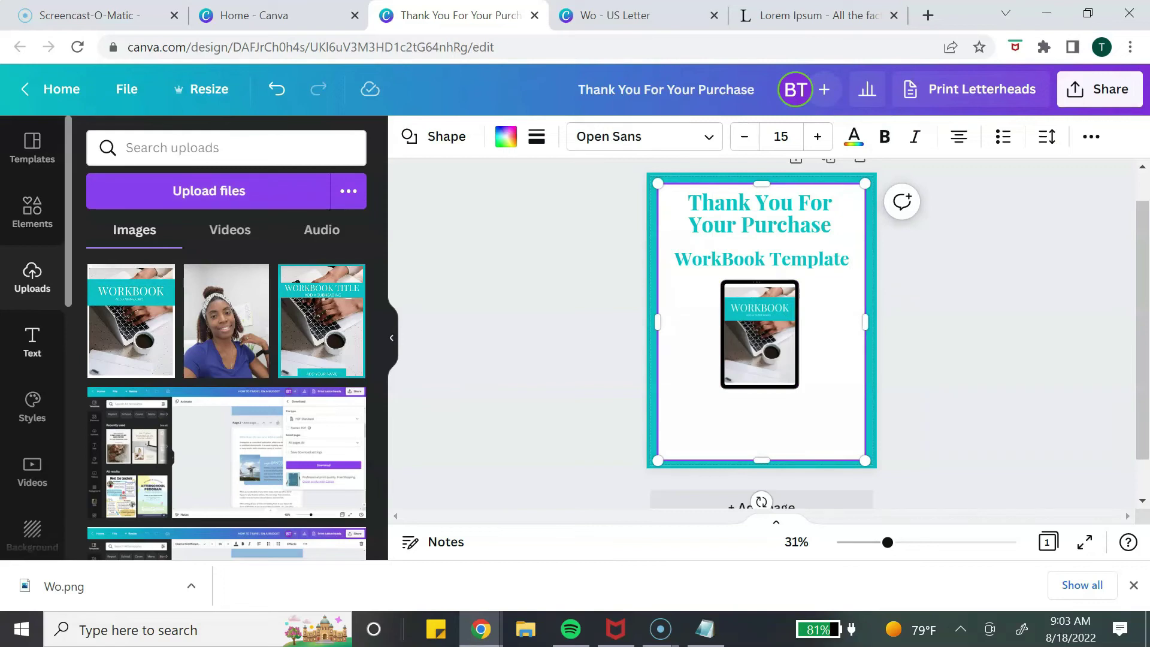
Step: Add a navy Open Sans body text line below the tablet reading "Click the button to access your templates."
{"action": "left_click", "coordinate": [32, 342]}
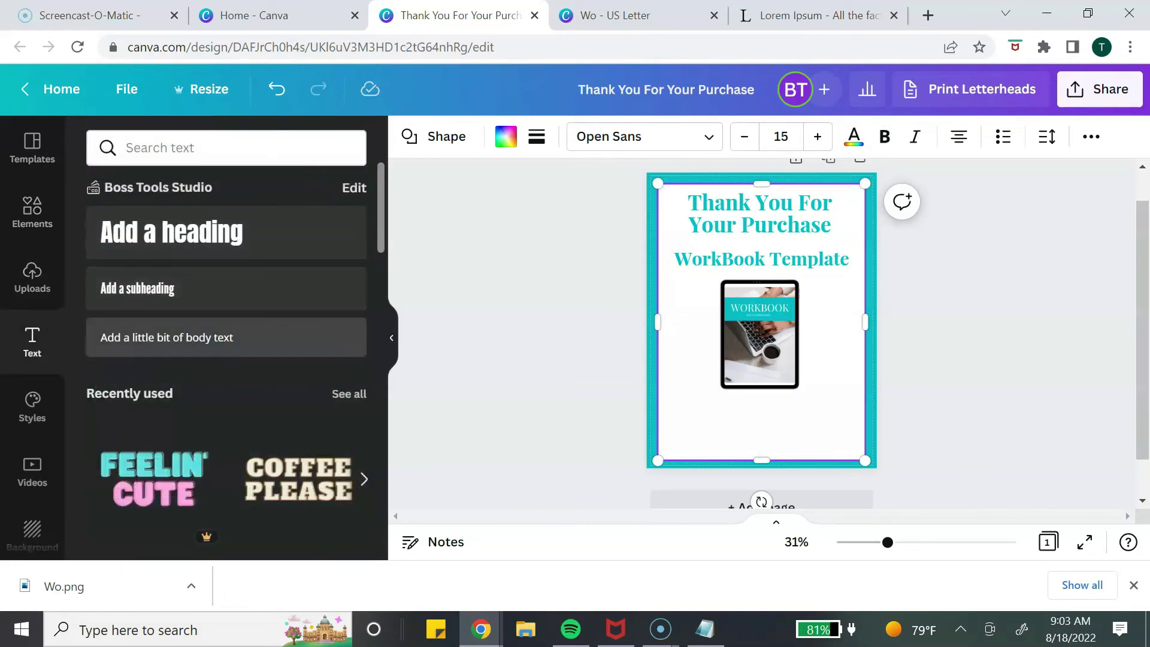
{"action": "left_click", "coordinate": [166, 337]}
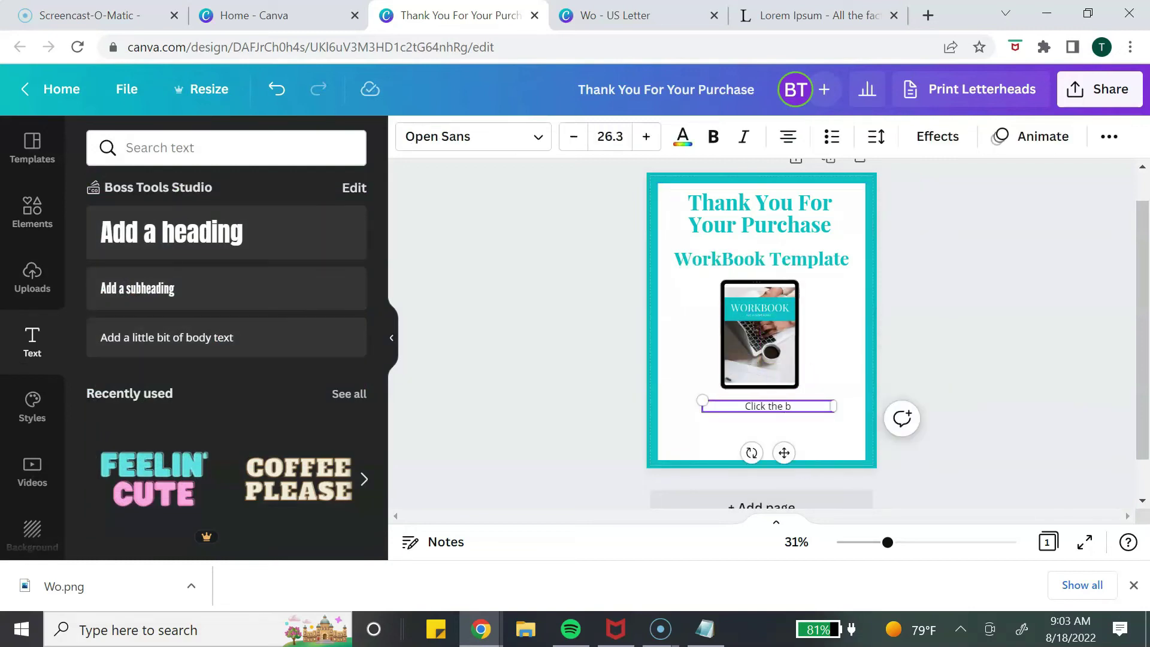
{"action": "type", "text": "utton to access your templates."}
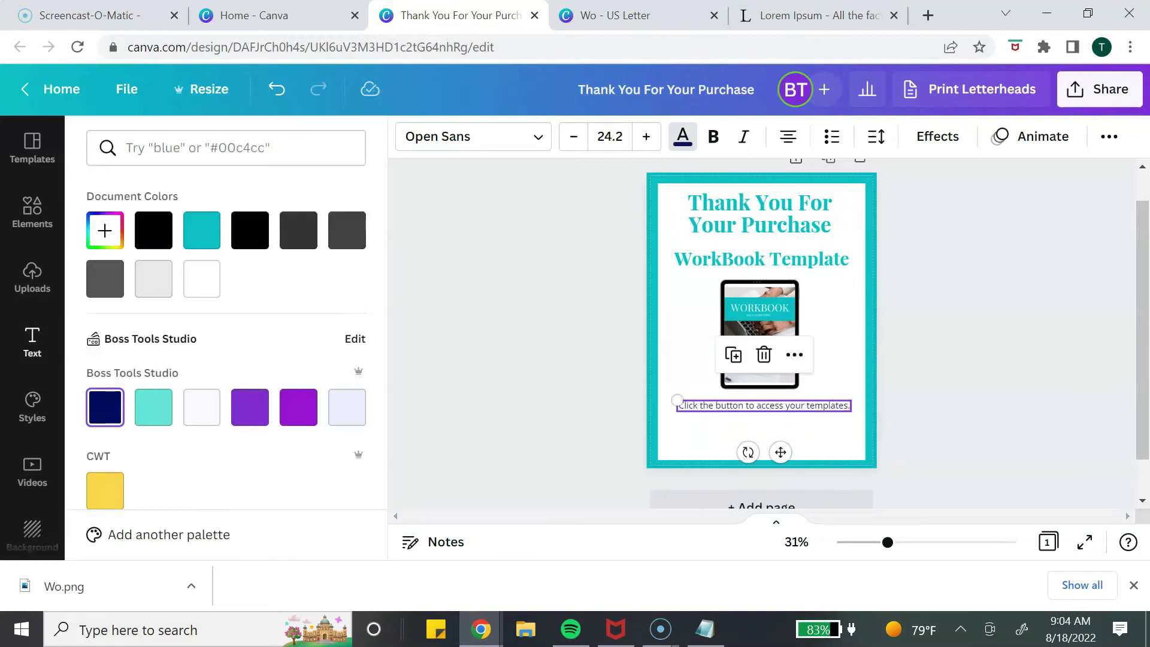
{"action": "left_click", "coordinate": [33, 343]}
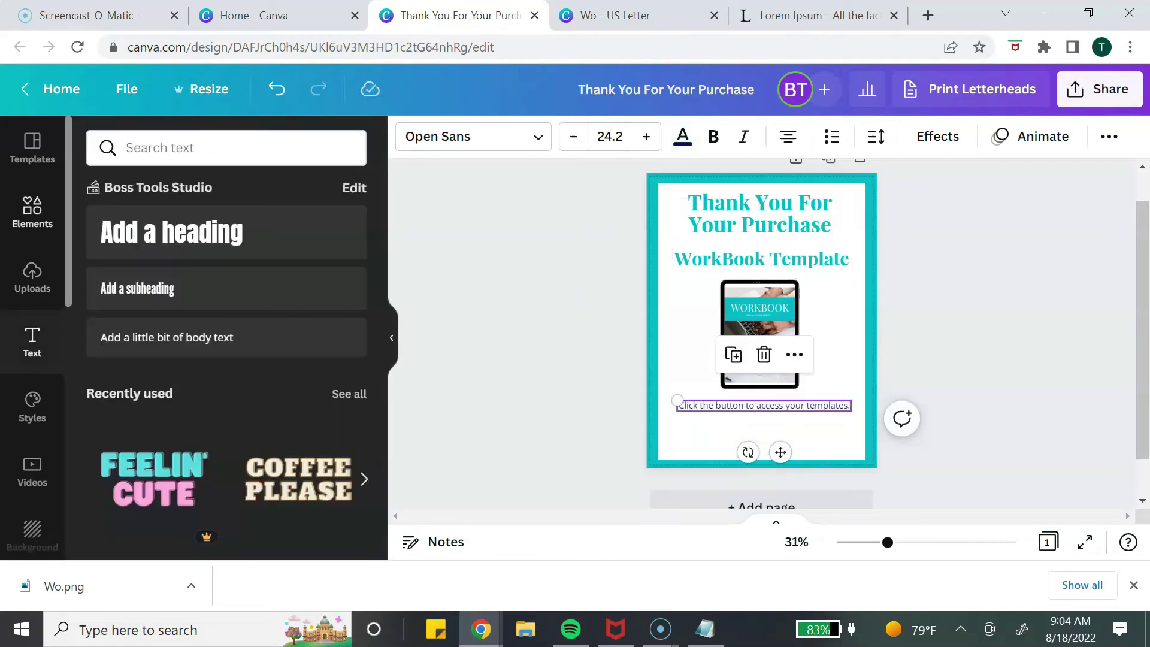
Step: Search the elements for "button", place the rounded button graphic under the instruction line, and recolor it turquoise
{"action": "left_click", "coordinate": [33, 210]}
{"action": "left_click", "coordinate": [101, 145]}
{"action": "type", "text": "butto"}
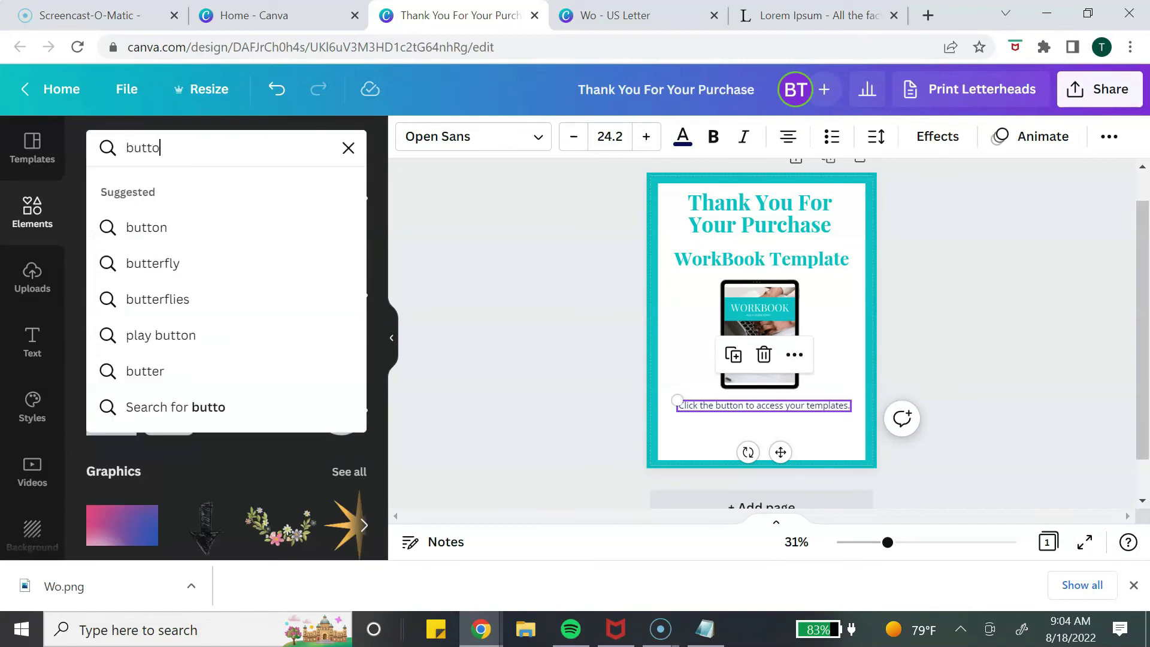
{"action": "type", "text": "n"}
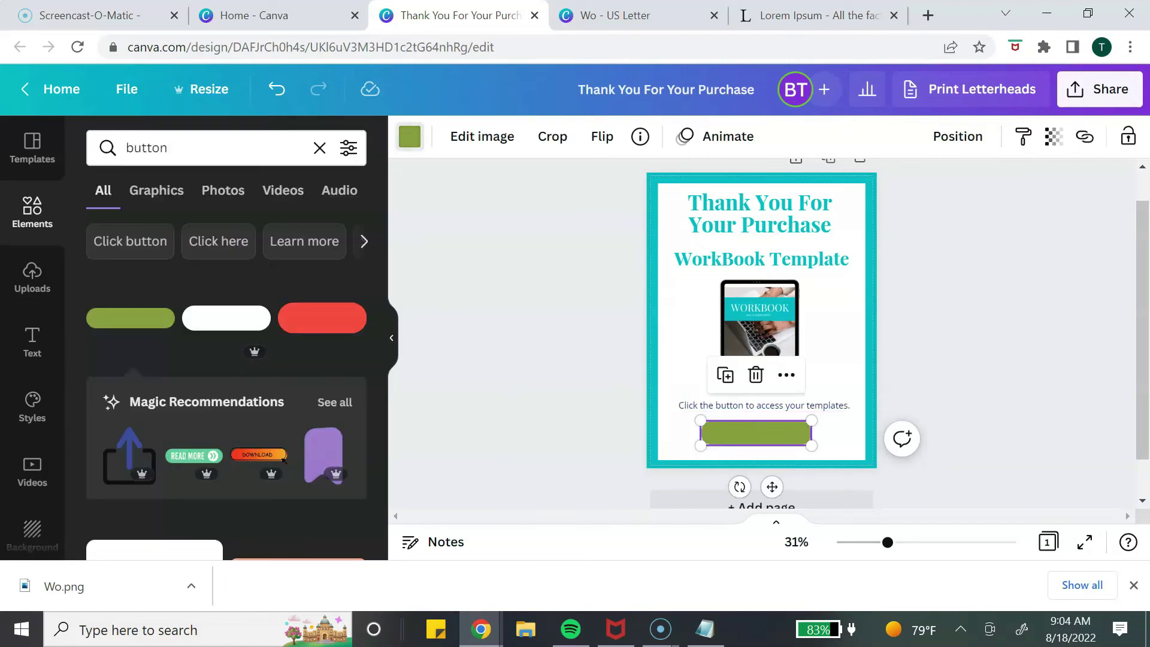
{"action": "left_click", "coordinate": [409, 136]}
{"action": "left_click", "coordinate": [202, 231]}
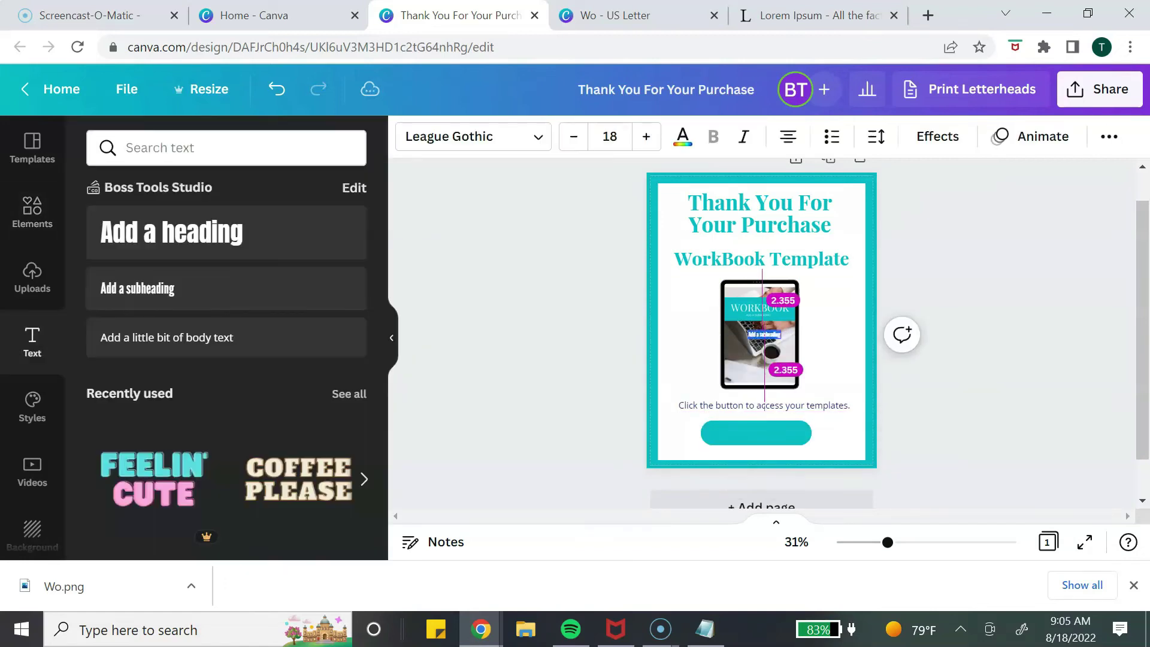
Step: Place a League Gothic subheading on the turquoise button and change its text to "ACESS TEMPLATES"
{"action": "left_click_drag", "start_coordinate": [765, 334], "coordinate": [756, 432]}
{"action": "double_click", "coordinate": [756, 433]}
{"action": "type", "text": "ACESS TEMPLATES"}
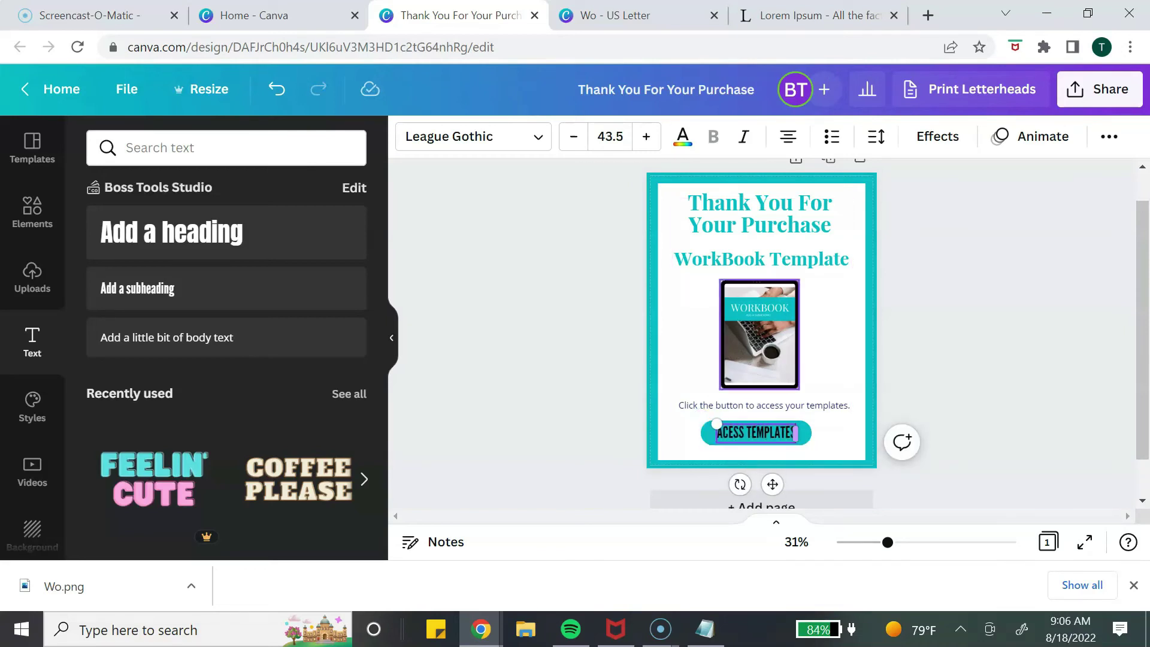
Step: Recolor the "ACESS TEMPLATES" button text white
{"action": "left_click", "coordinate": [683, 136]}
{"action": "left_click", "coordinate": [250, 278]}
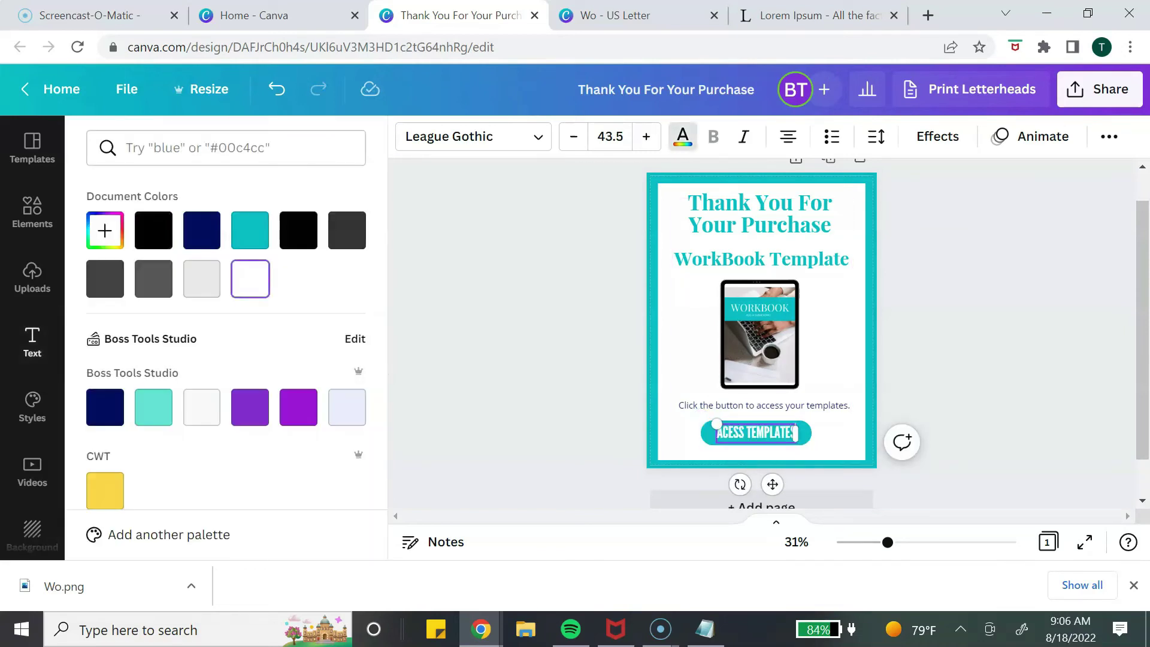
{"action": "left_click", "coordinate": [833, 336]}
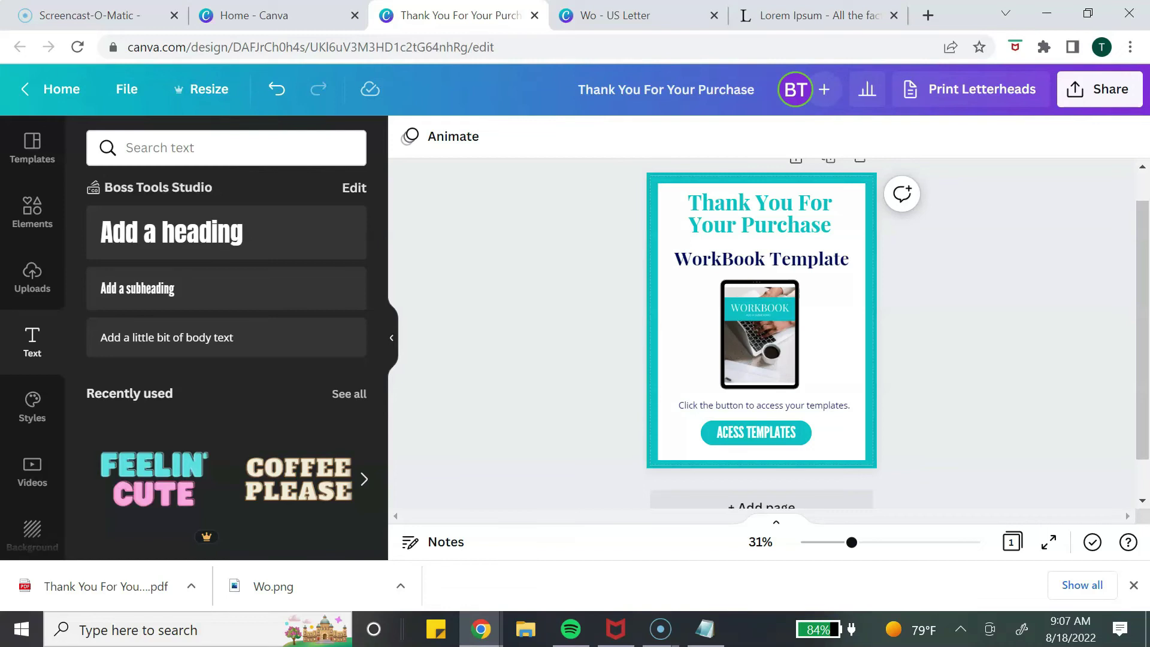
Step: Link the "ACESS TEMPLATES" text to the copied template link and remove the text's underline
{"action": "left_click", "coordinate": [756, 433]}
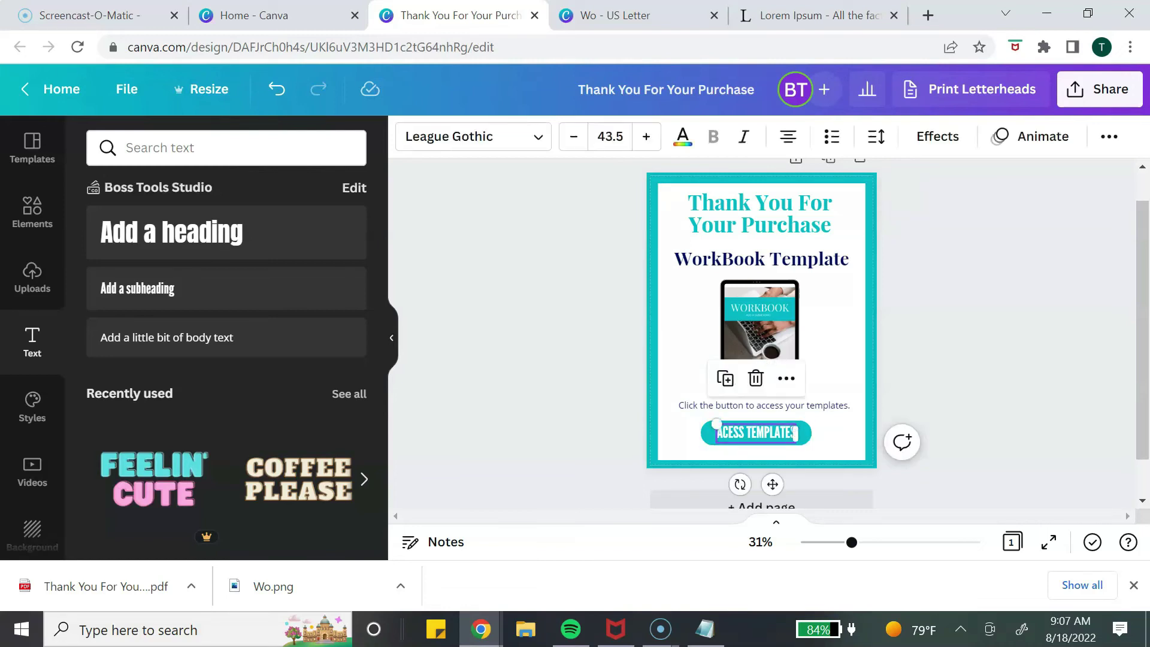
{"action": "left_click", "coordinate": [1110, 137]}
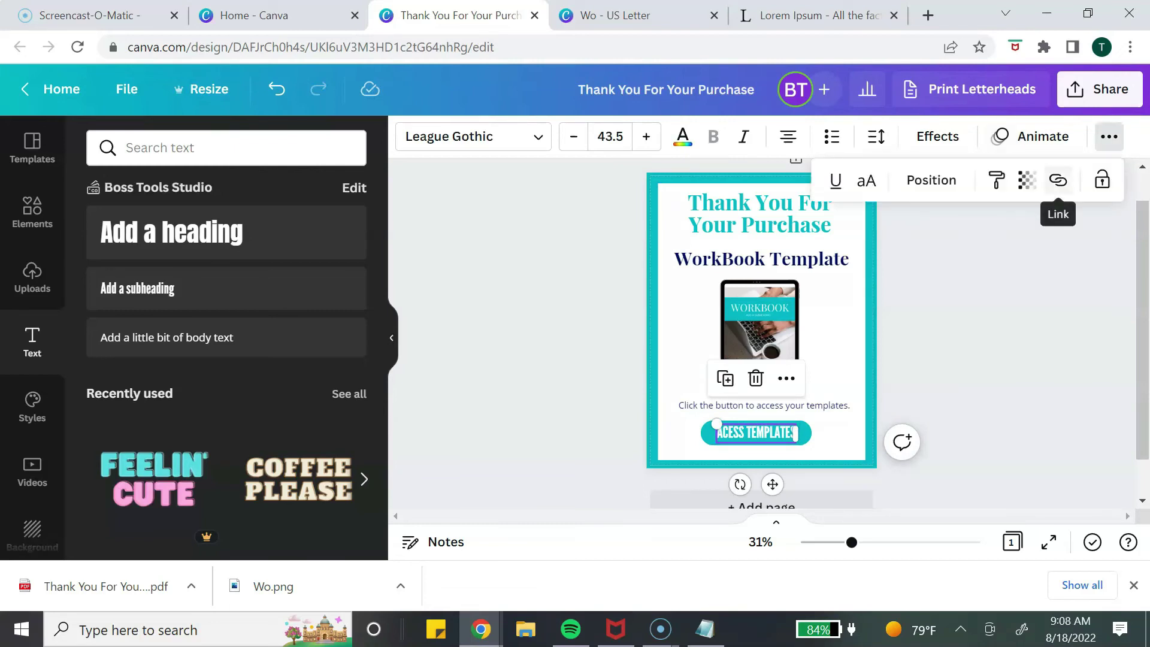
{"action": "left_click", "coordinate": [1058, 179]}
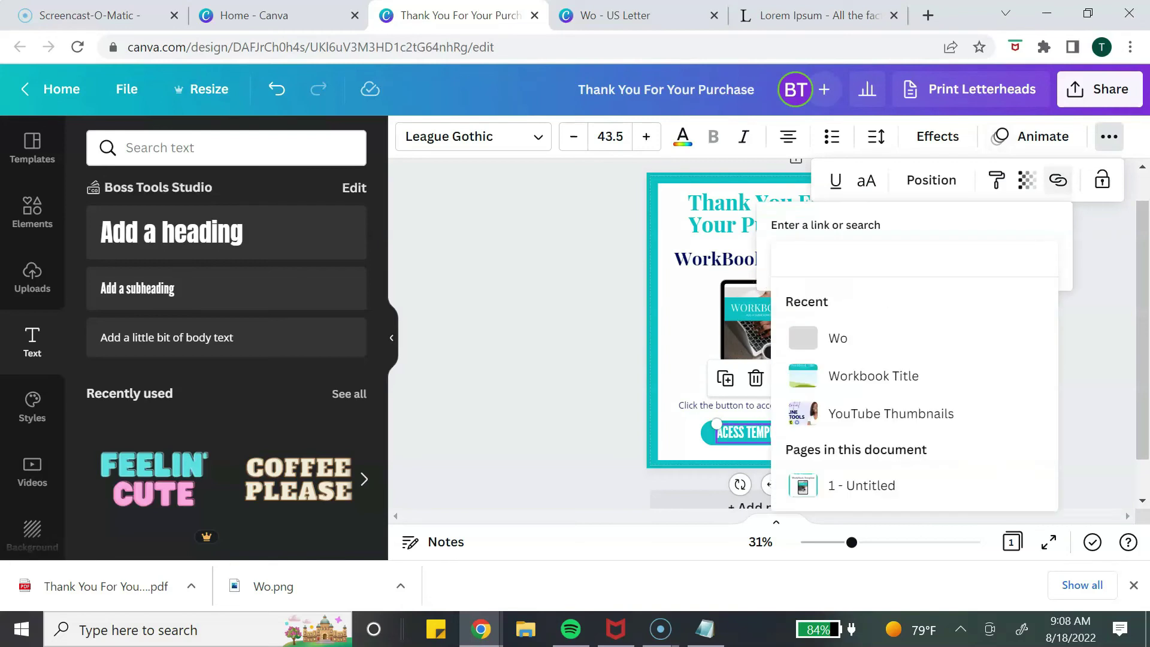
{"action": "key", "text": "ctrl+v"}
{"action": "key", "text": "Return"}
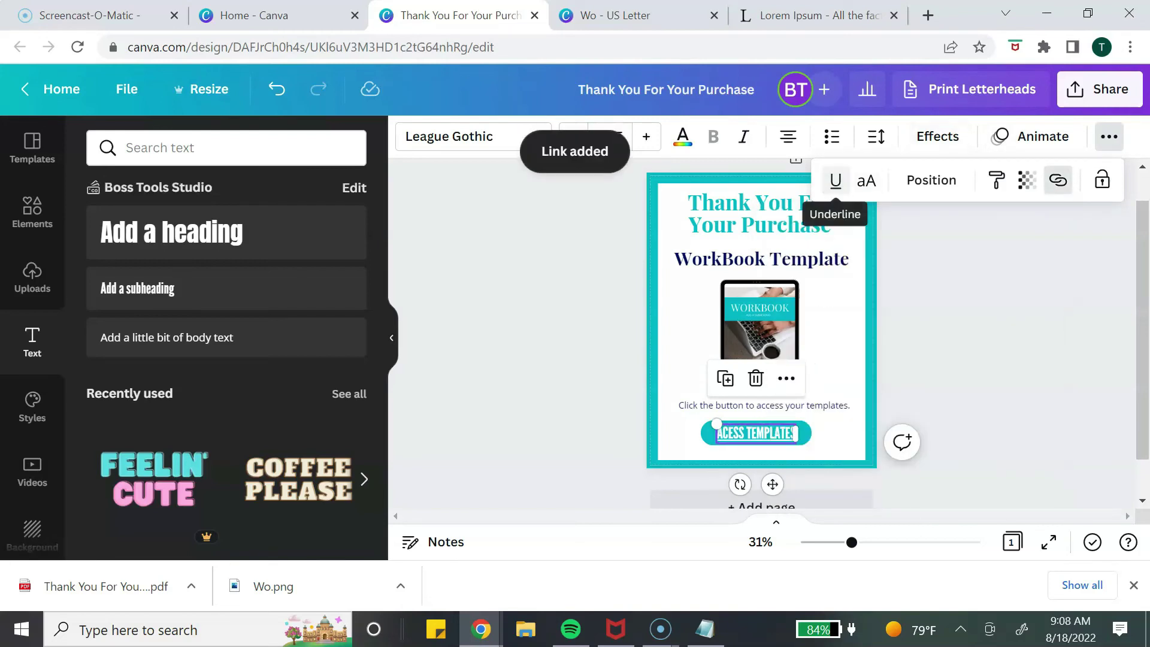
{"action": "left_click", "coordinate": [835, 180]}
{"action": "key", "text": "Escape"}
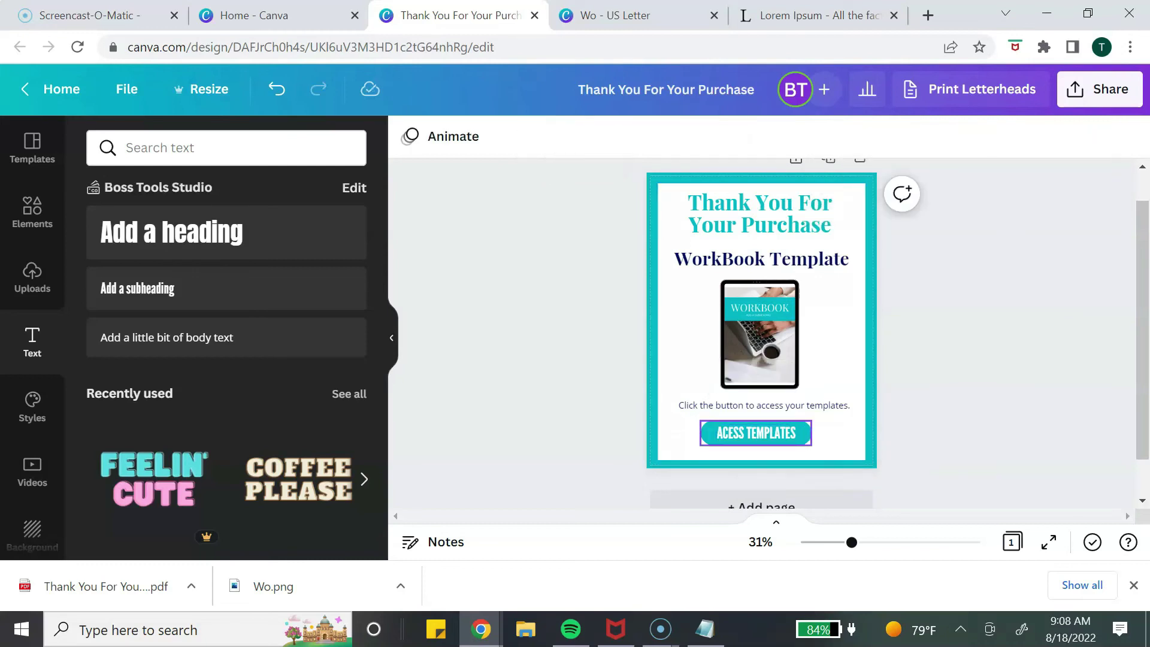
Step: Add the copied template link to the turquoise button graphic behind the text
{"action": "left_click", "coordinate": [756, 433]}
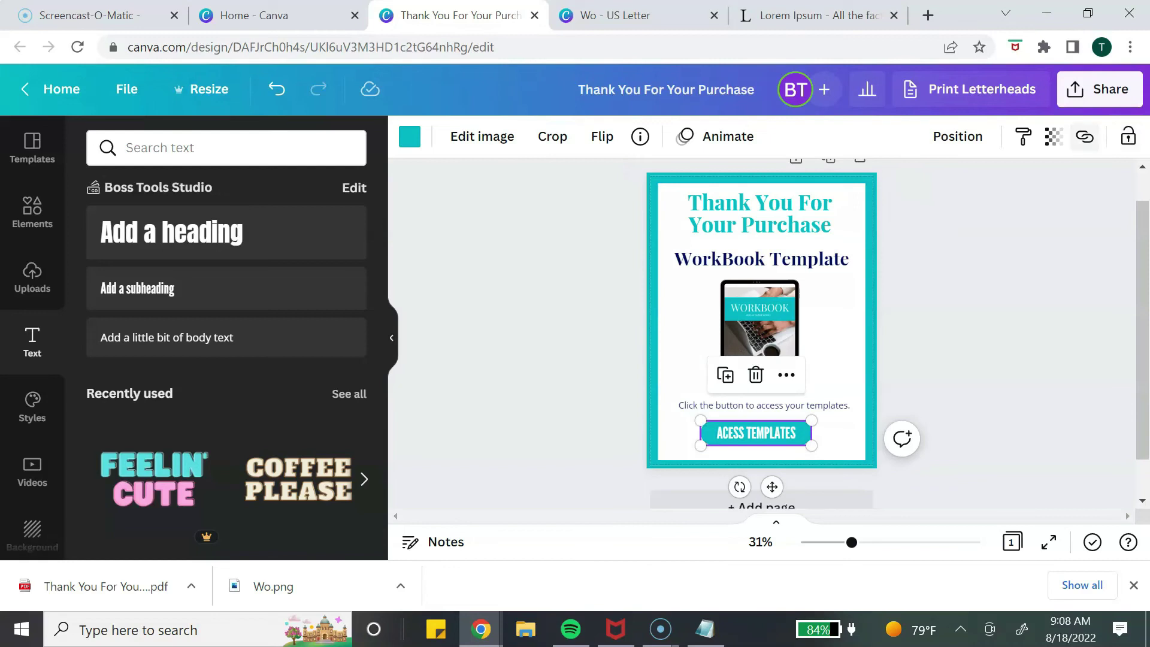
{"action": "left_click", "coordinate": [1085, 136]}
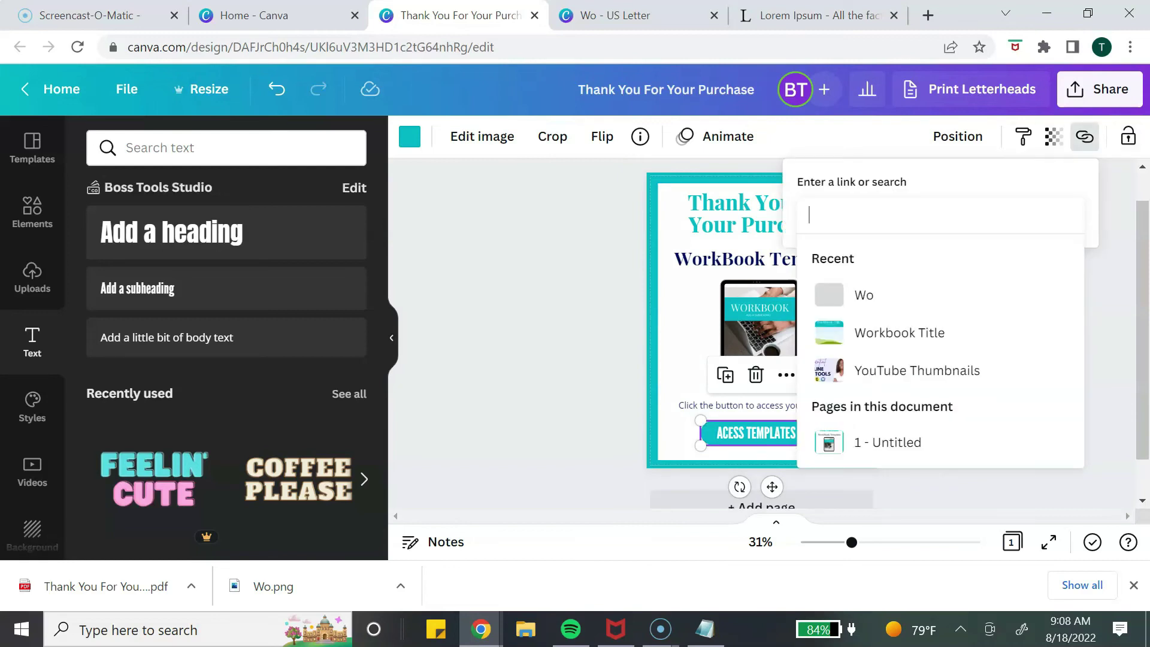
{"action": "key", "text": "ctrl+v"}
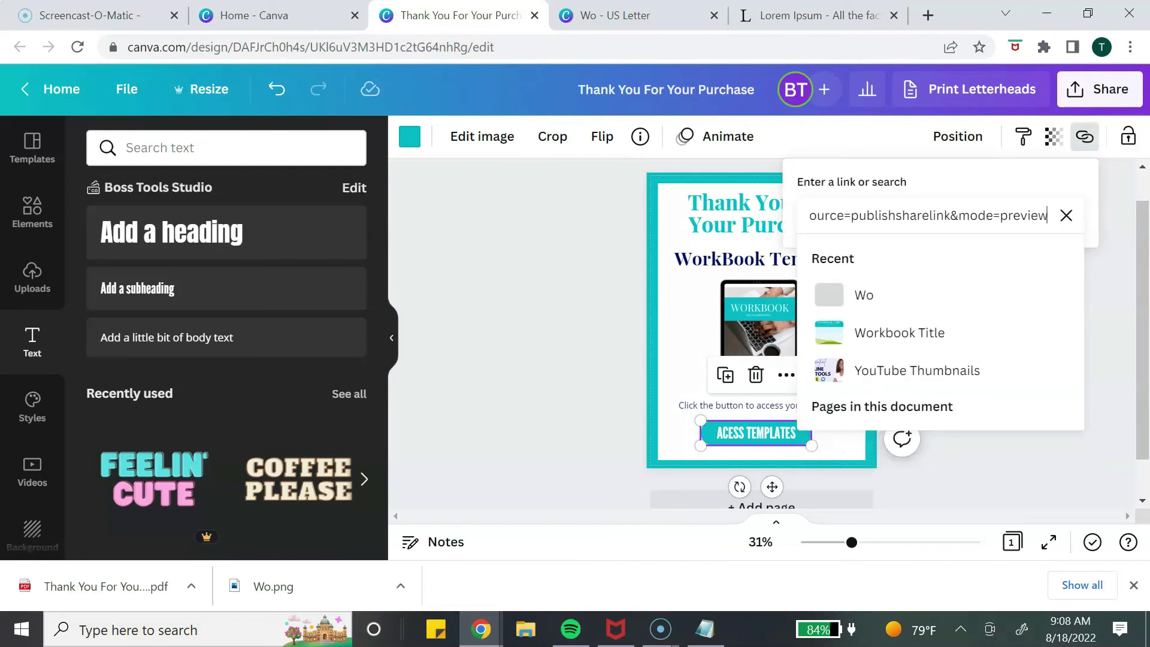
{"action": "key", "text": "Return"}
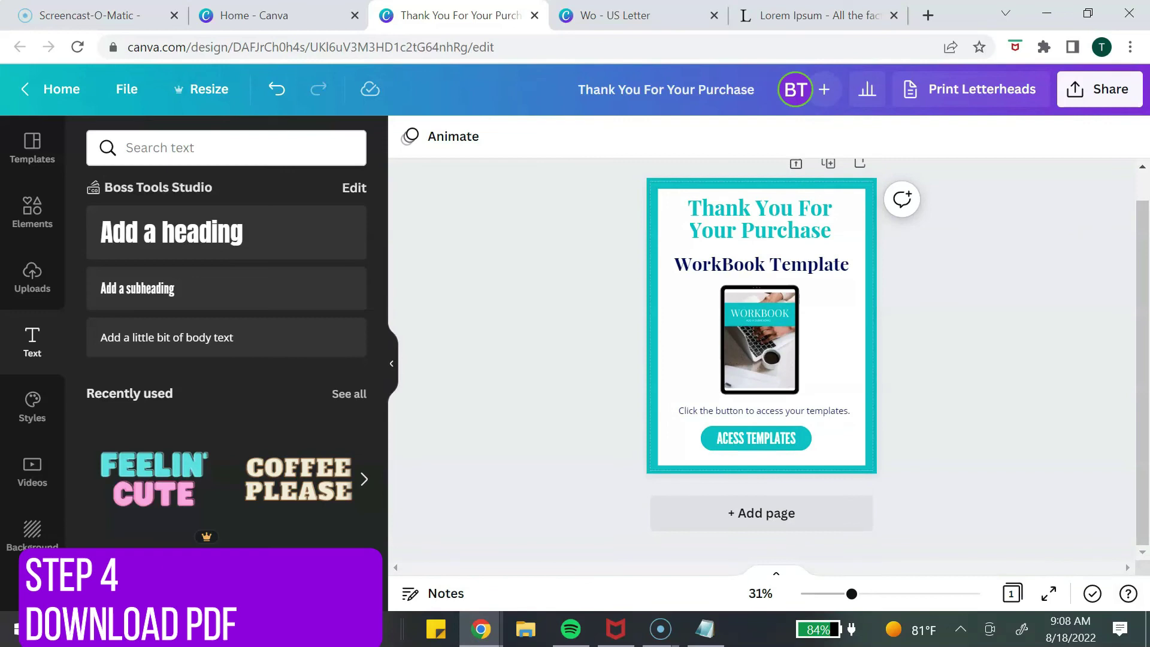
Step: Open the download options for the thank-you design and set the file type to PDF Standard
{"action": "left_click", "coordinate": [1100, 89]}
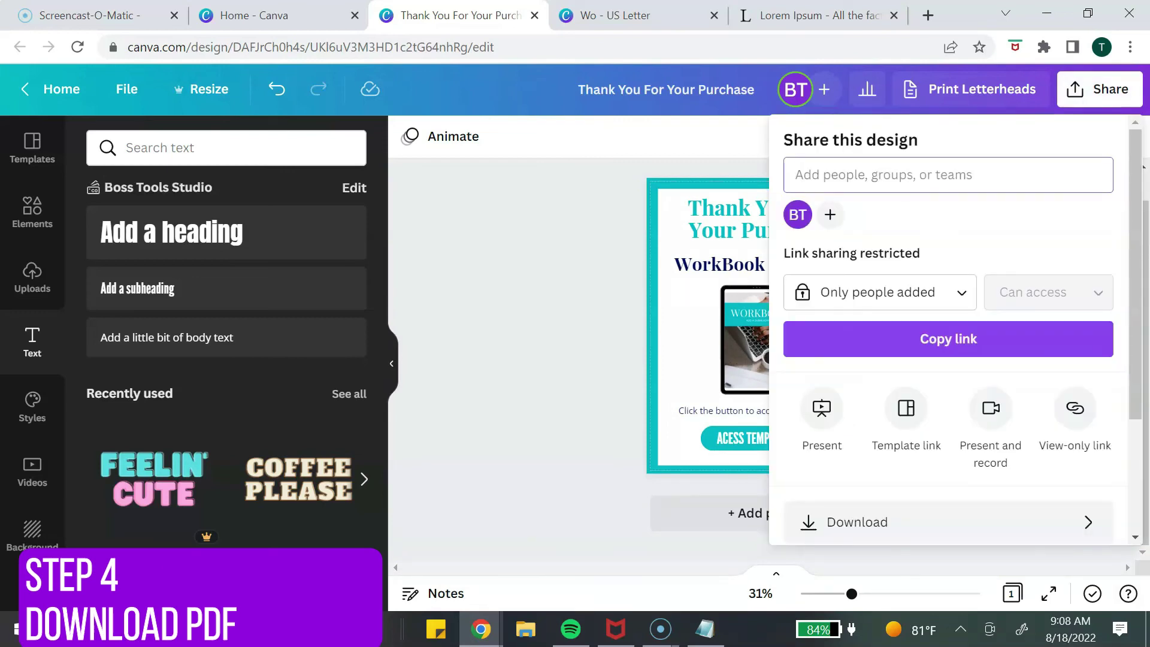
{"action": "scroll", "coordinate": [948, 330], "scroll_direction": "down", "scroll_amount": 1}
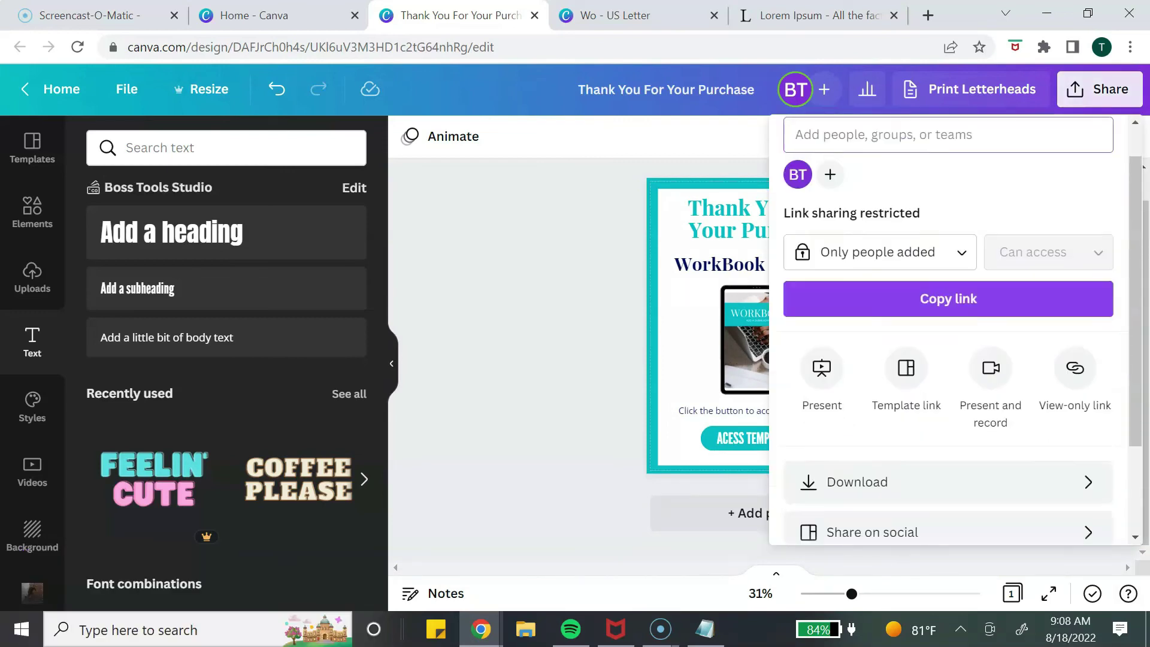
{"action": "left_click", "coordinate": [948, 432]}
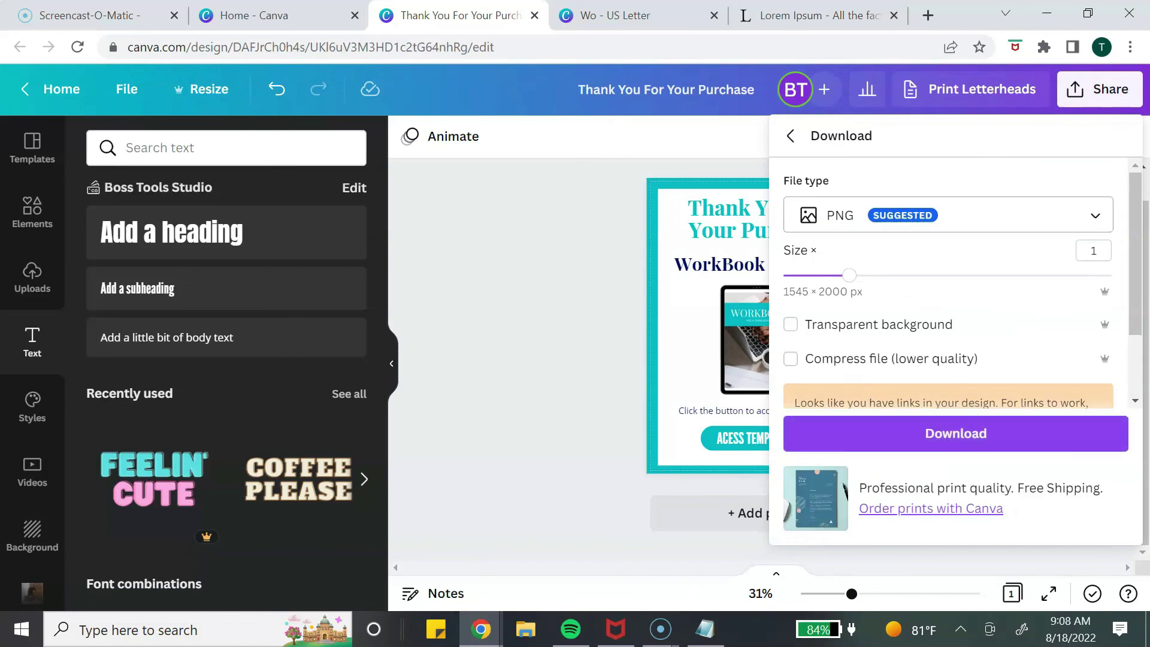
{"action": "left_click", "coordinate": [948, 214]}
{"action": "left_click", "coordinate": [887, 293]}
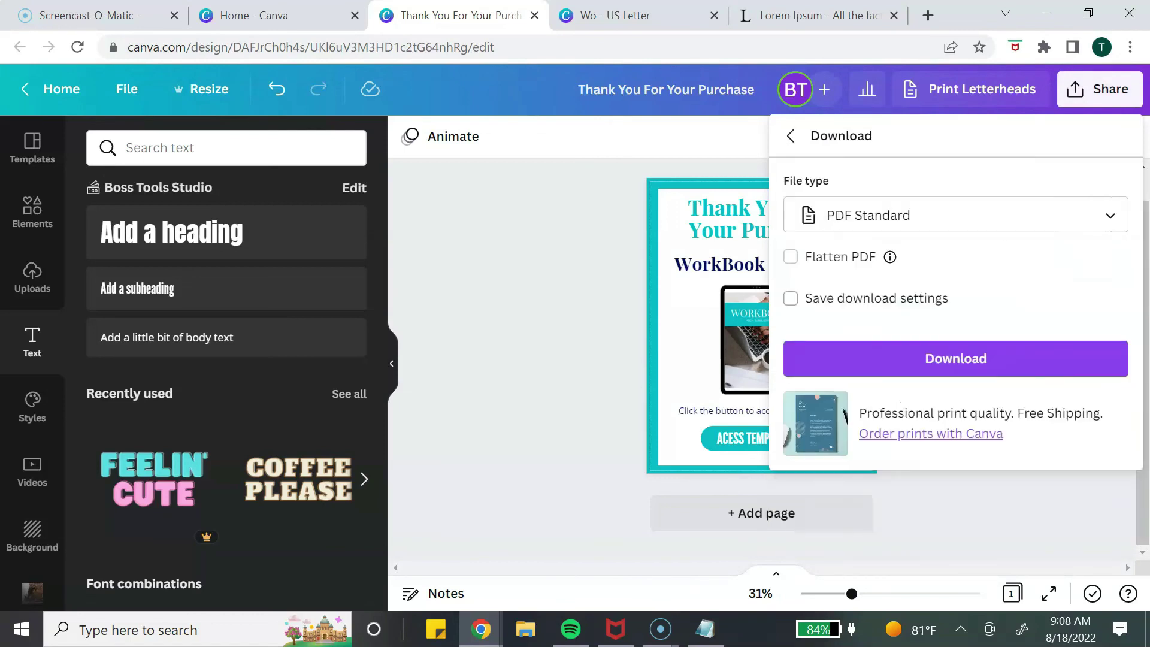